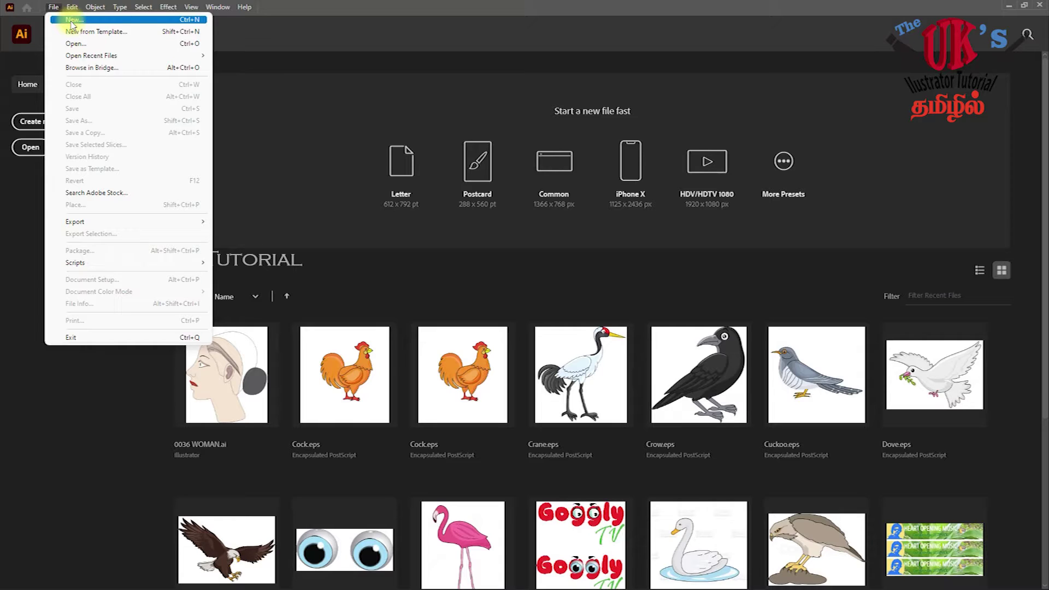
# Step: Create a new 1920 × 1080 px document from the Web-Large preset
pyautogui.click(72, 22)
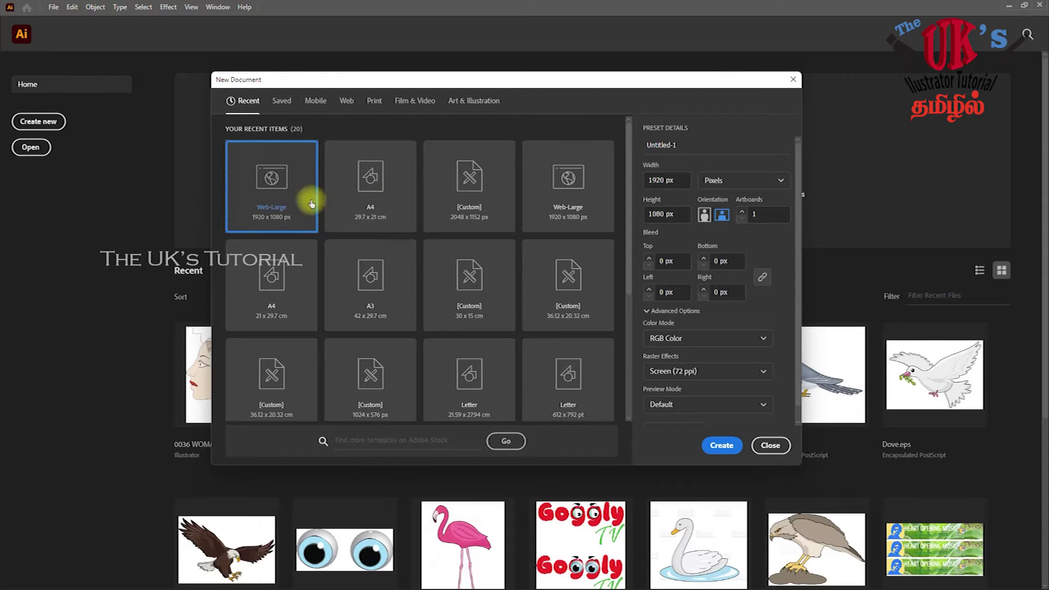
pyautogui.click(731, 447)
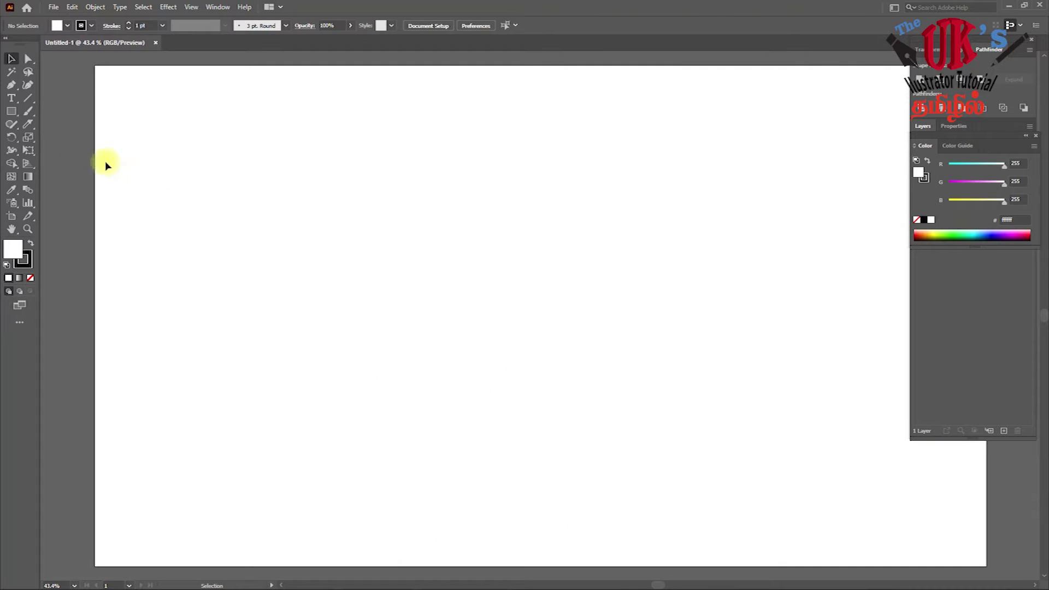
# Step: Add the title 'HOW TO CREATE LENCE' at top-left and scale it to about 62.8 pt
pyautogui.click(12, 98)
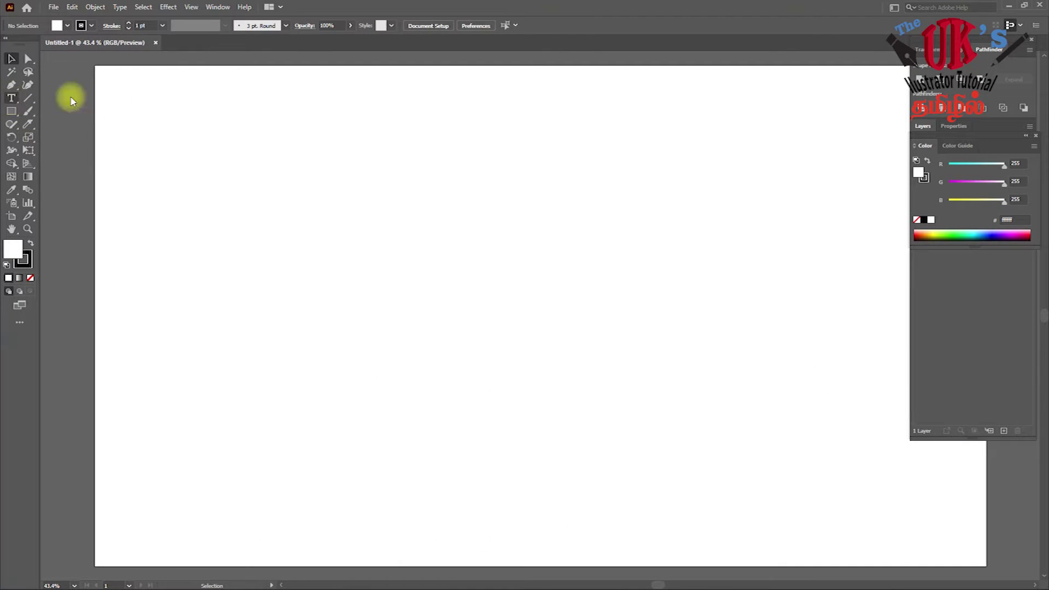
pyautogui.click(193, 97)
pyautogui.write('HOW TO CREATE LENCE')
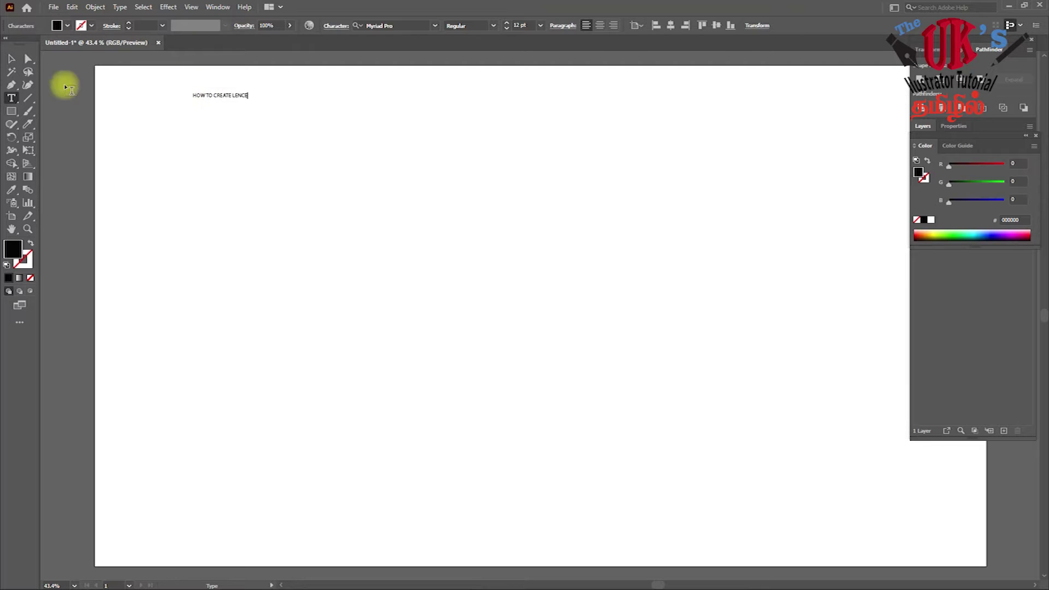
pyautogui.click(12, 58)
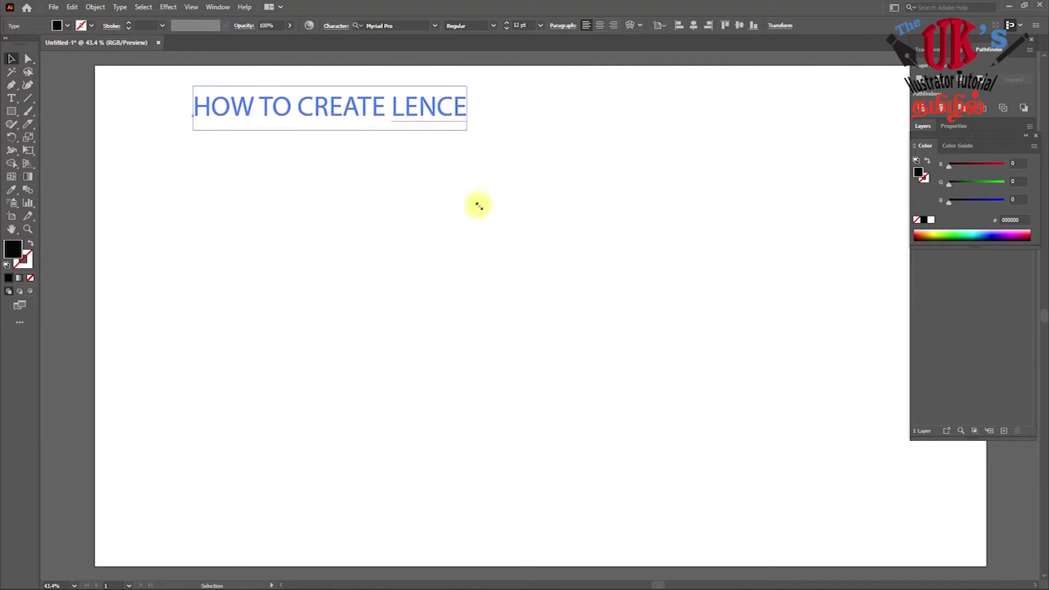
pyautogui.moveTo(247, 102); pyautogui.dragTo(473, 151)
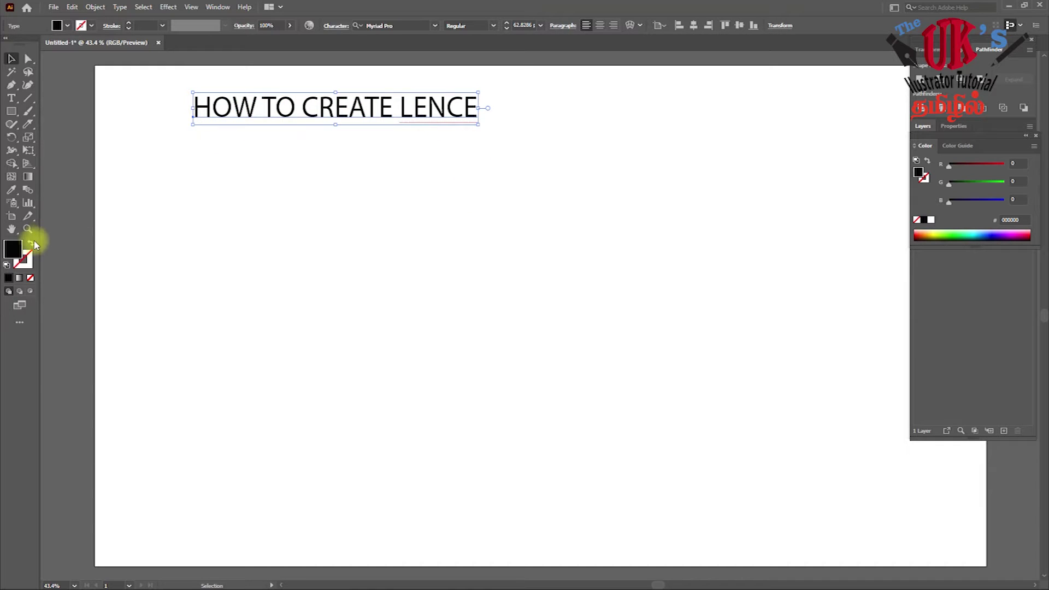
pyautogui.click(124, 85)
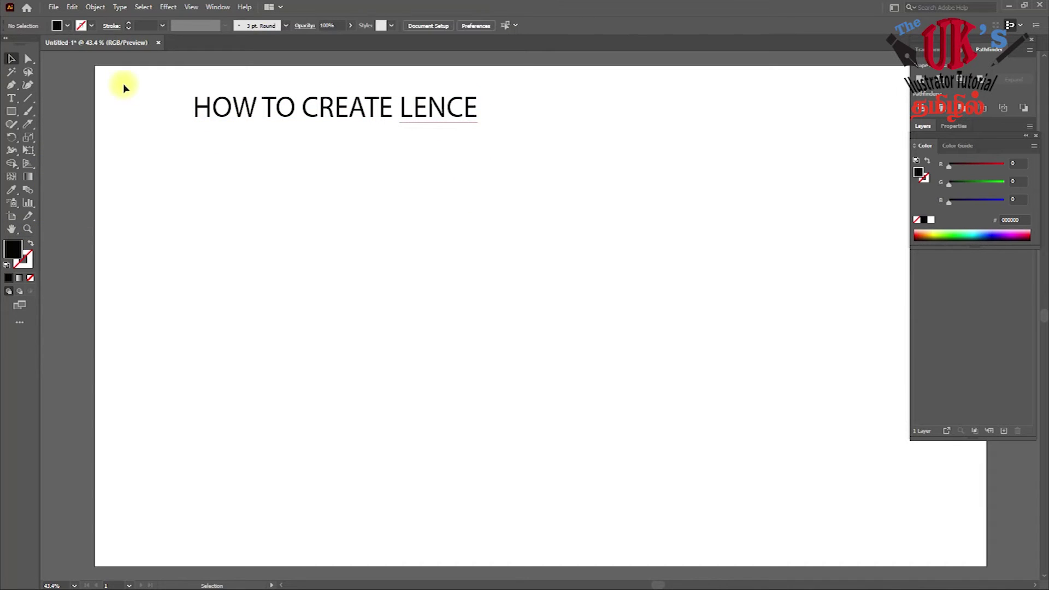
# Step: Draw a circle about 475 px across on the right side of the artboard
pyautogui.click(12, 113)
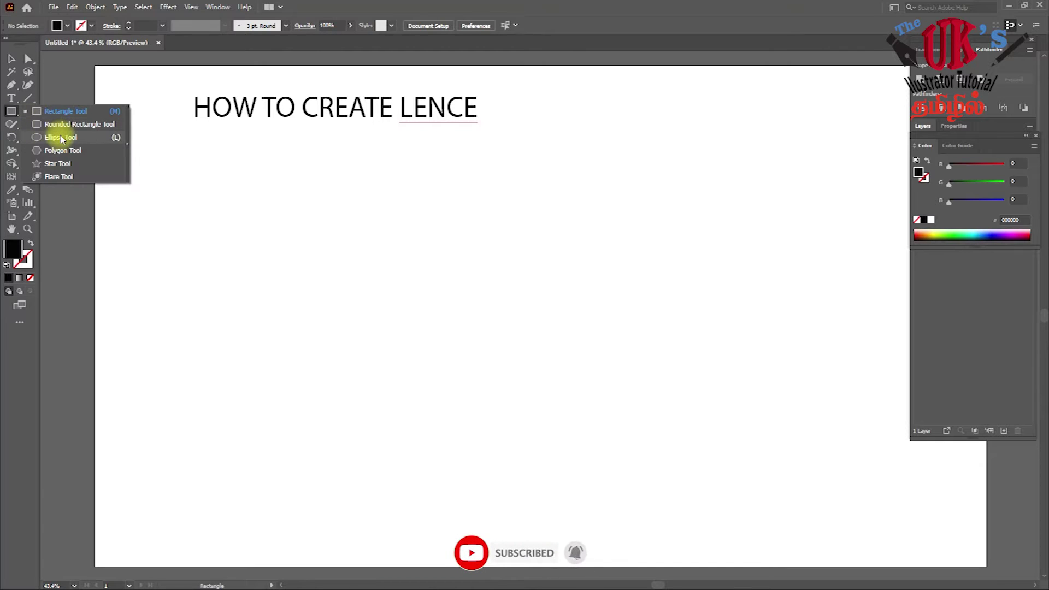
pyautogui.moveTo(12, 116); pyautogui.dragTo(55, 136)
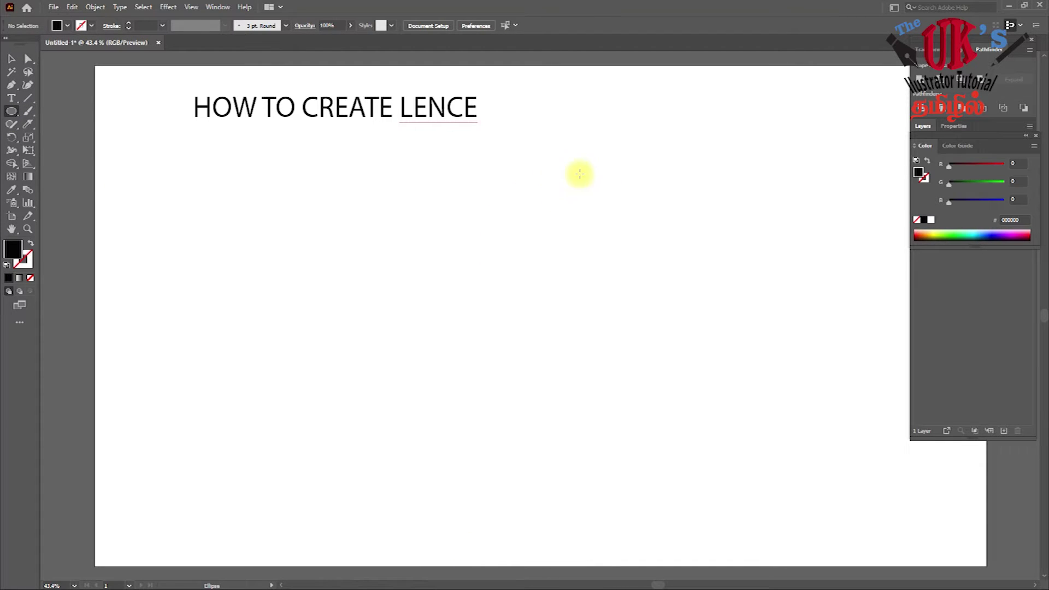
pyautogui.moveTo(583, 175); pyautogui.dragTo(742, 394)
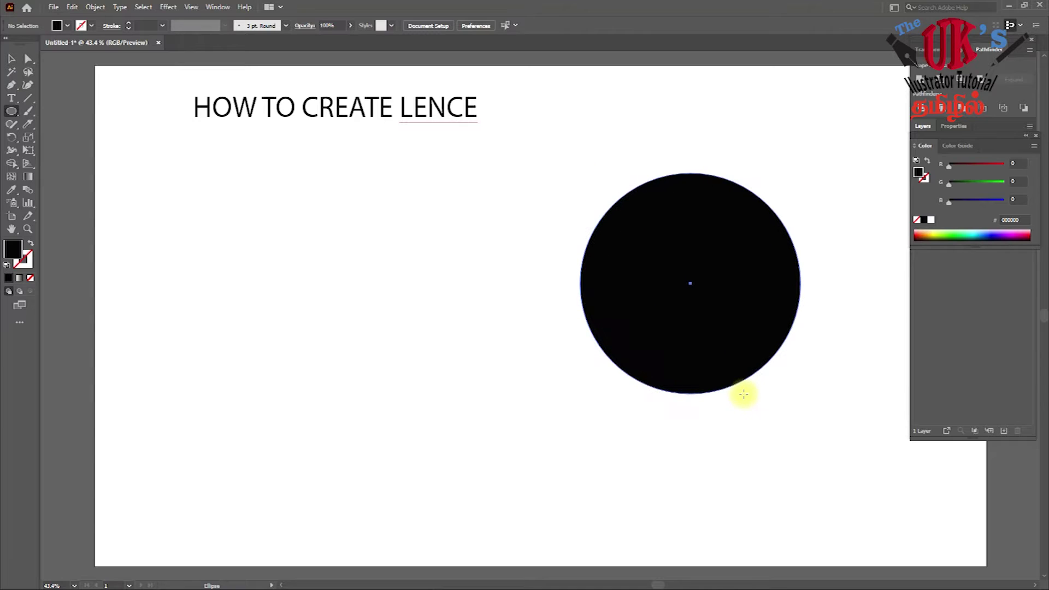
pyautogui.click(29, 245)
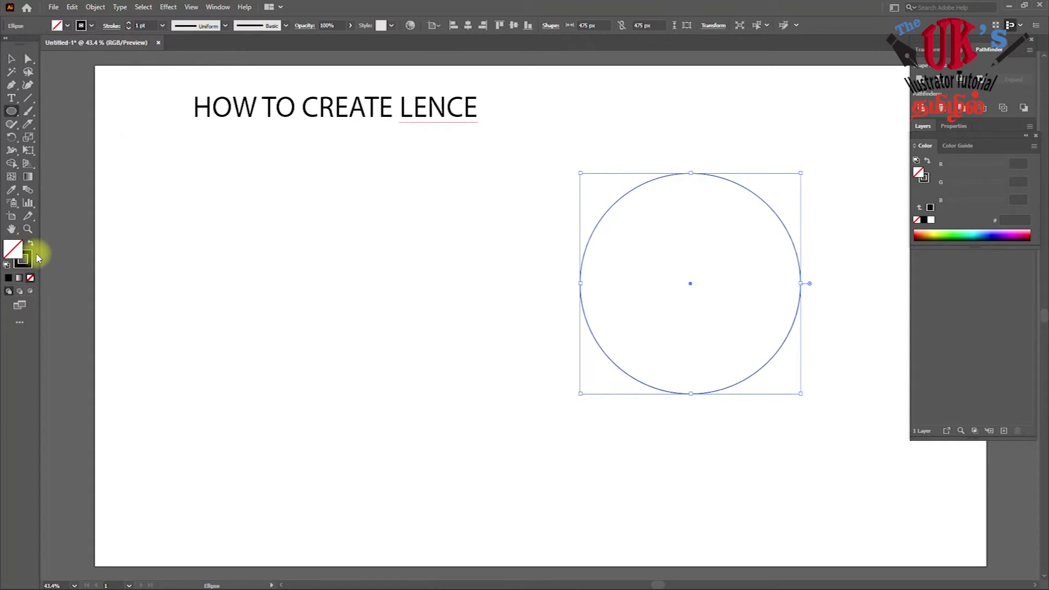
pyautogui.click(30, 244)
# Step: Give the circle a deep blue 6 pt outline with no fill
pyautogui.doubleClick(15, 251)
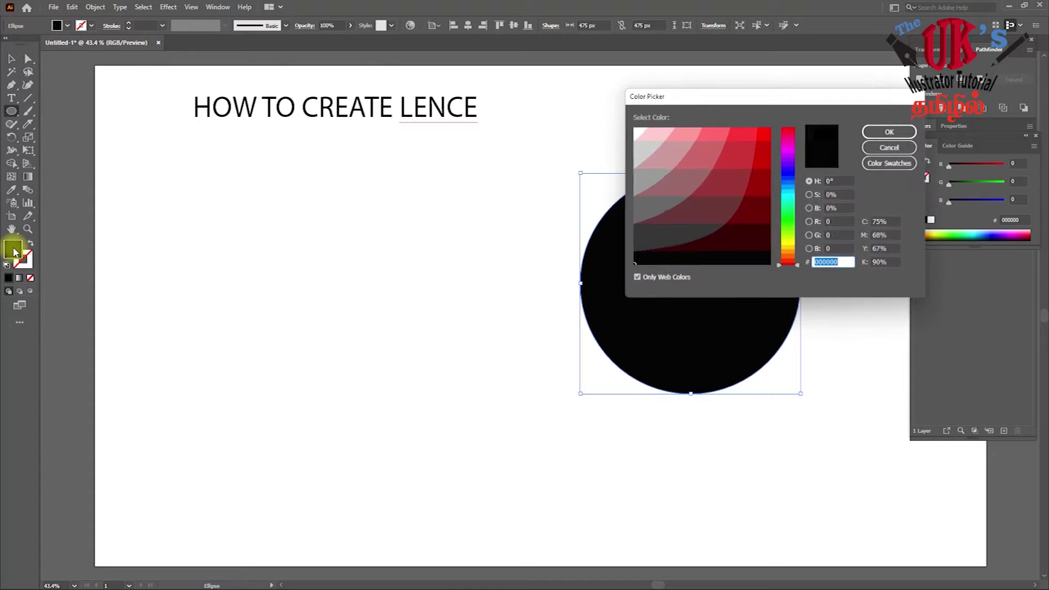
pyautogui.click(789, 174)
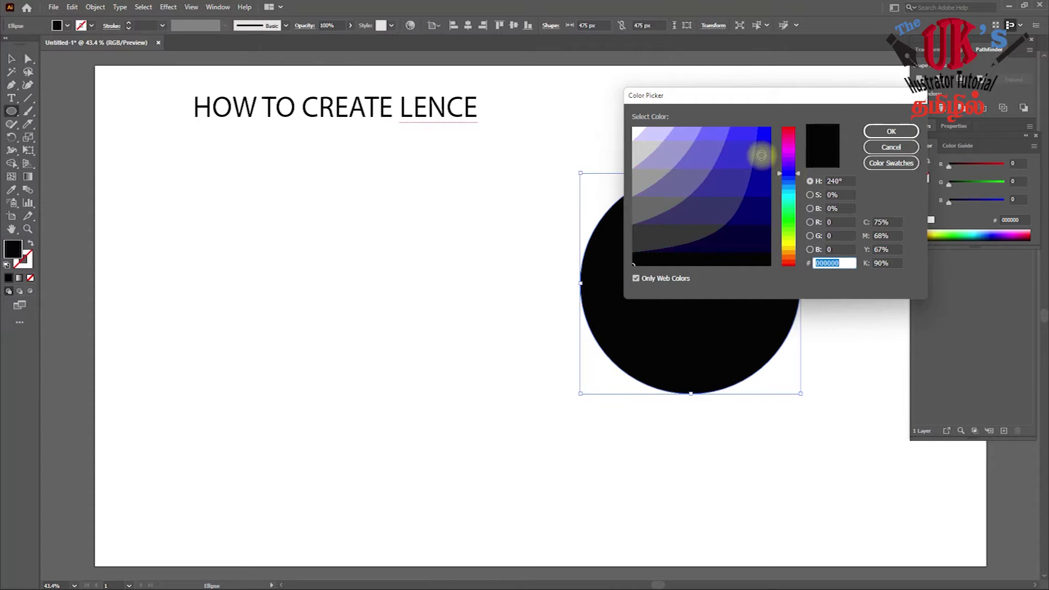
pyautogui.click(764, 155)
pyautogui.click(891, 131)
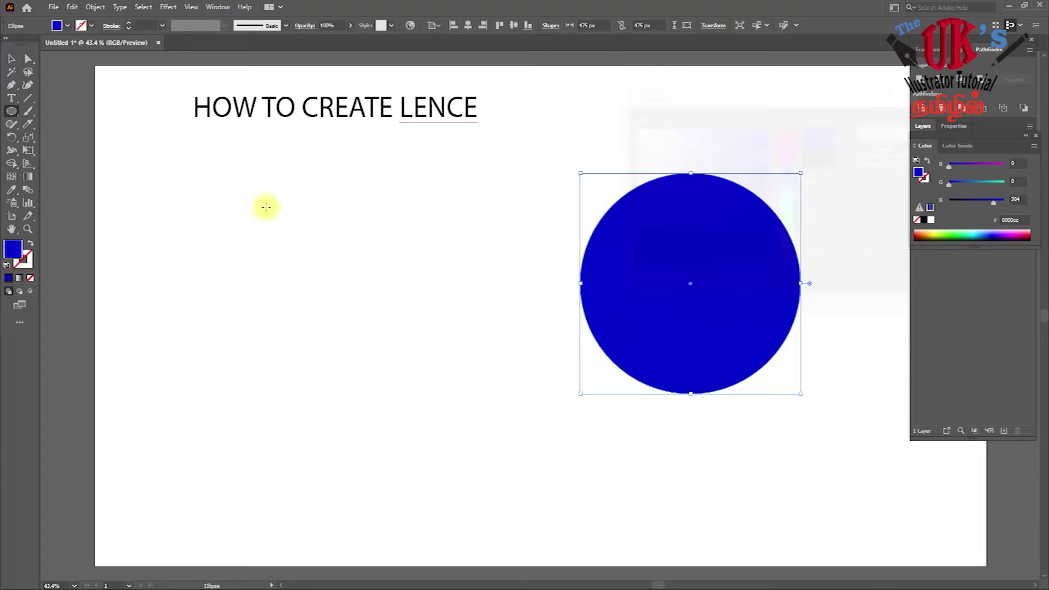
pyautogui.click(30, 245)
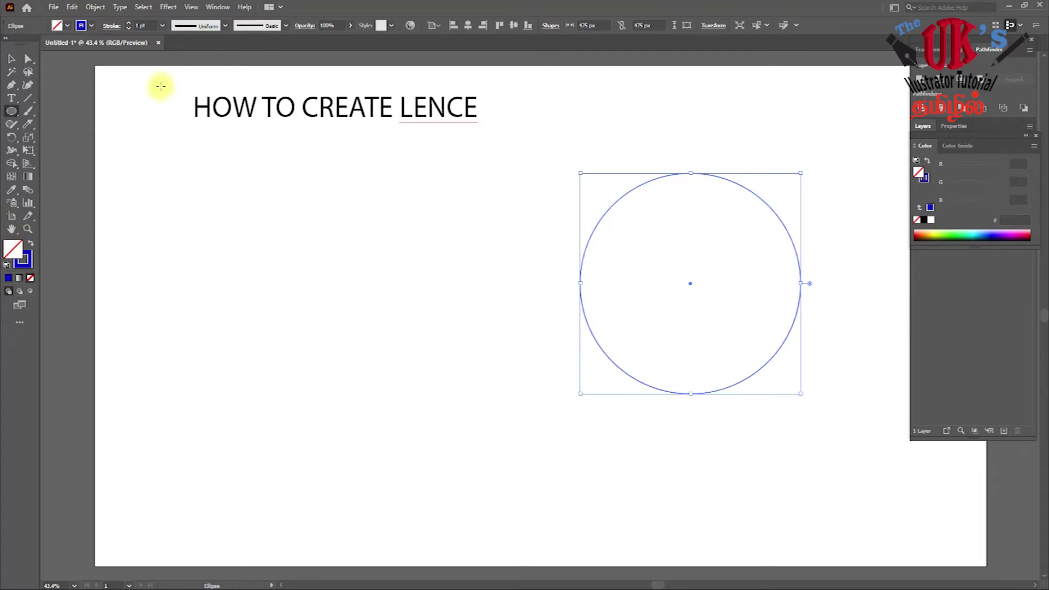
pyautogui.click(162, 26)
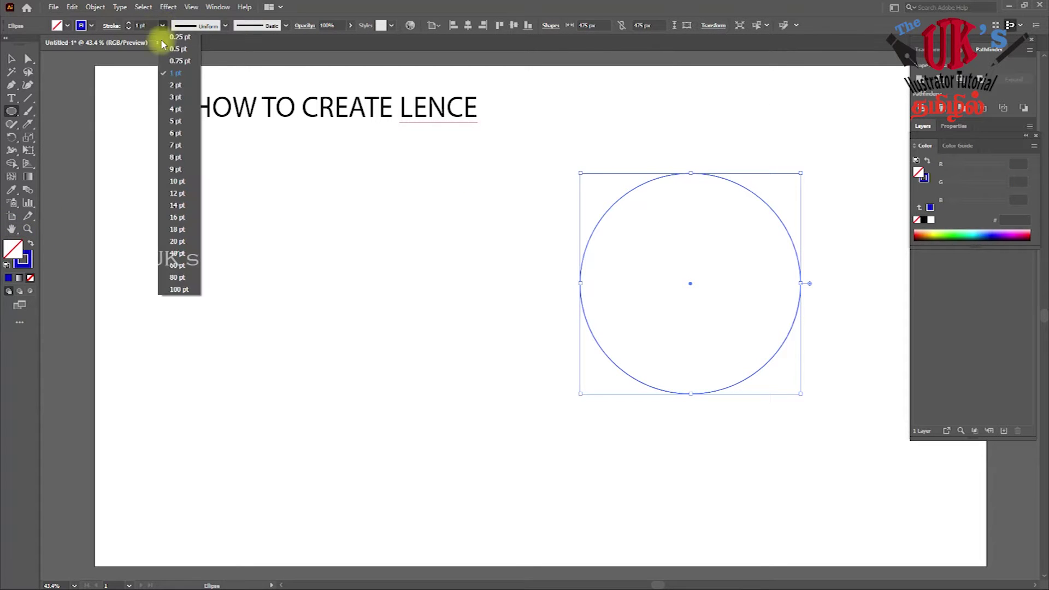
pyautogui.click(175, 133)
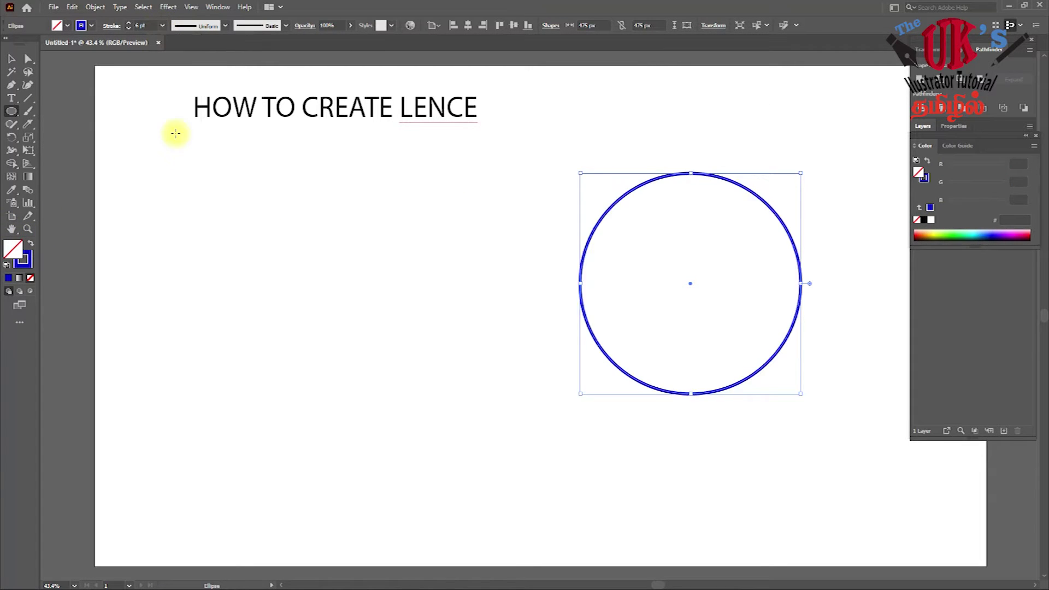
pyautogui.click(658, 146)
pyautogui.click(545, 319)
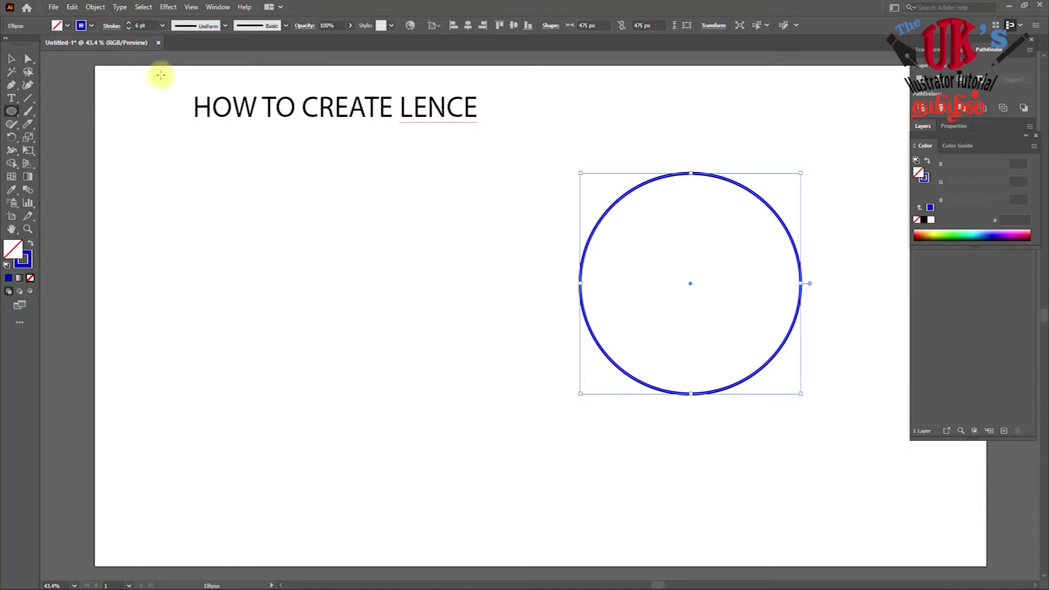
pyautogui.click(11, 58)
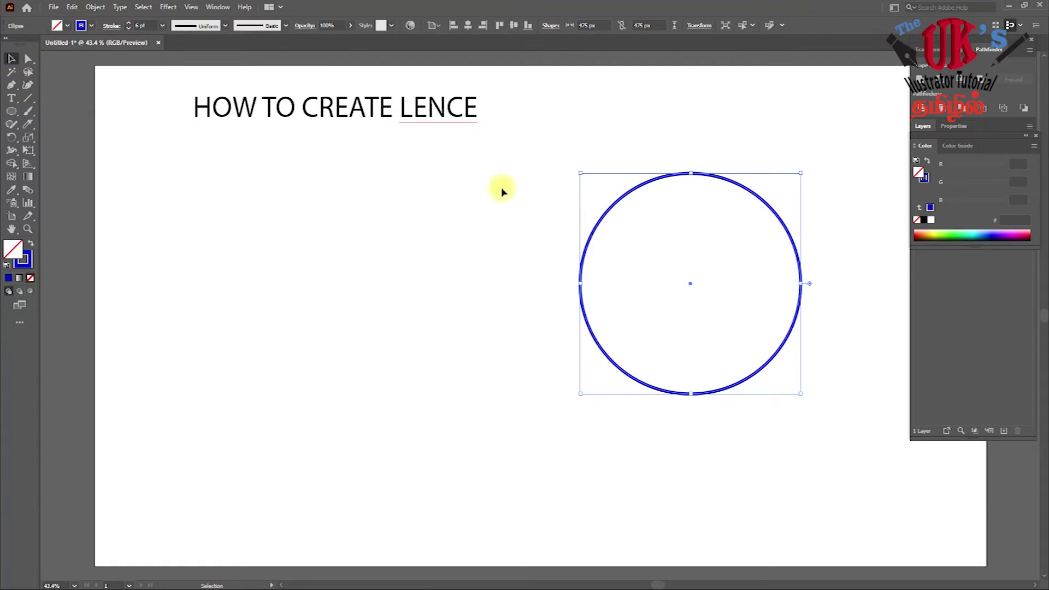
# Step: Offset the circle's path outward by 50 px, then drag the inner circle down-left
pyautogui.click(95, 7)
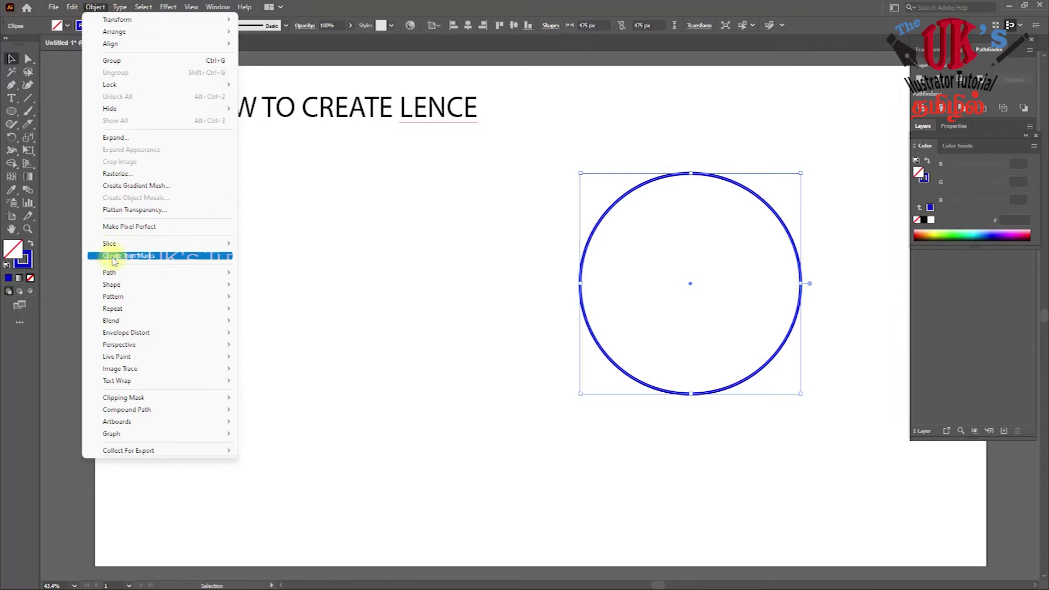
pyautogui.moveTo(159, 272)
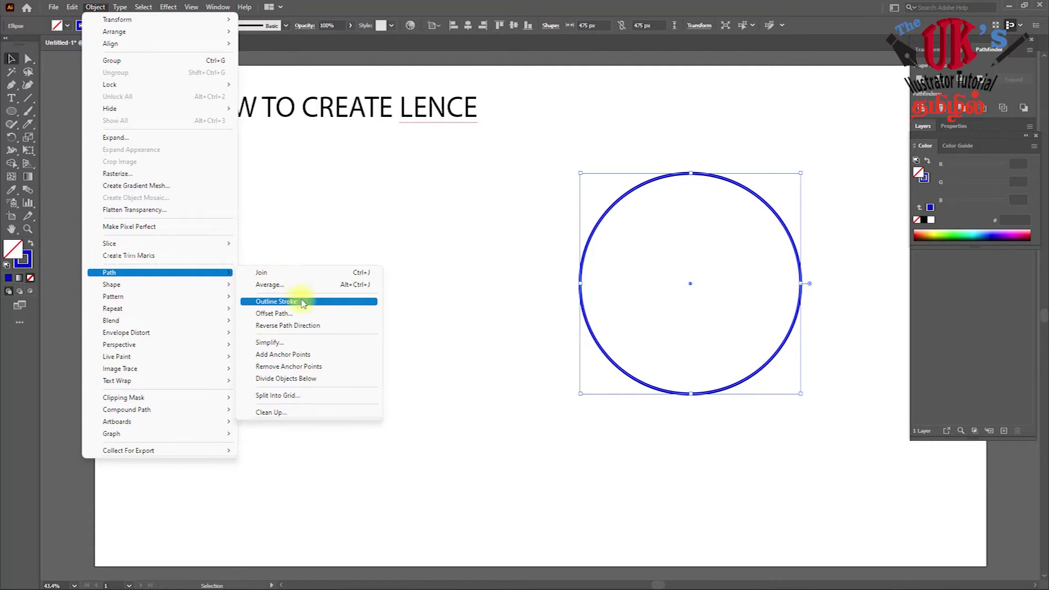
pyautogui.click(291, 318)
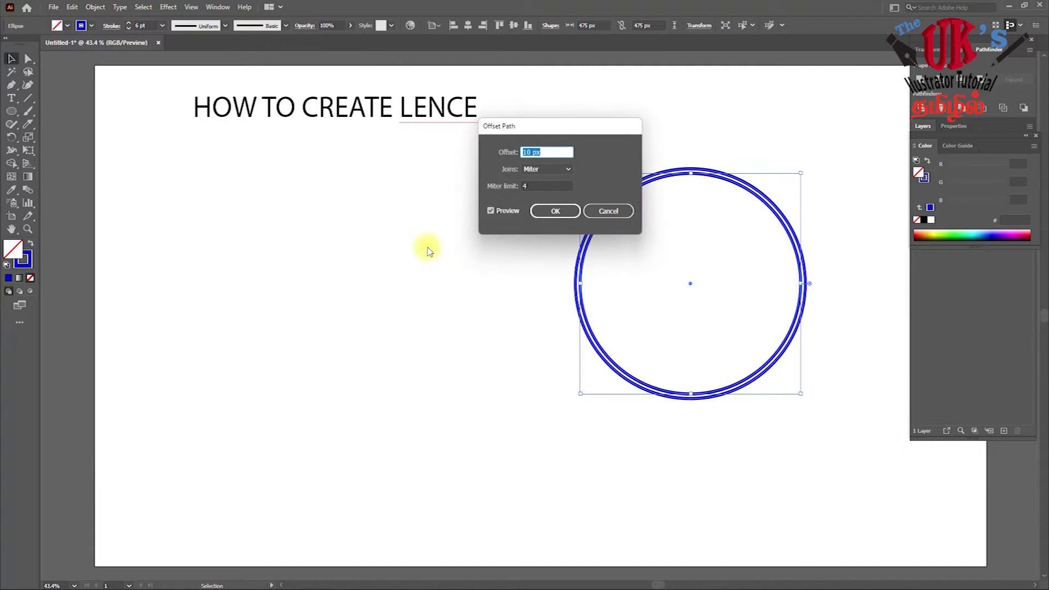
pyautogui.click(491, 211)
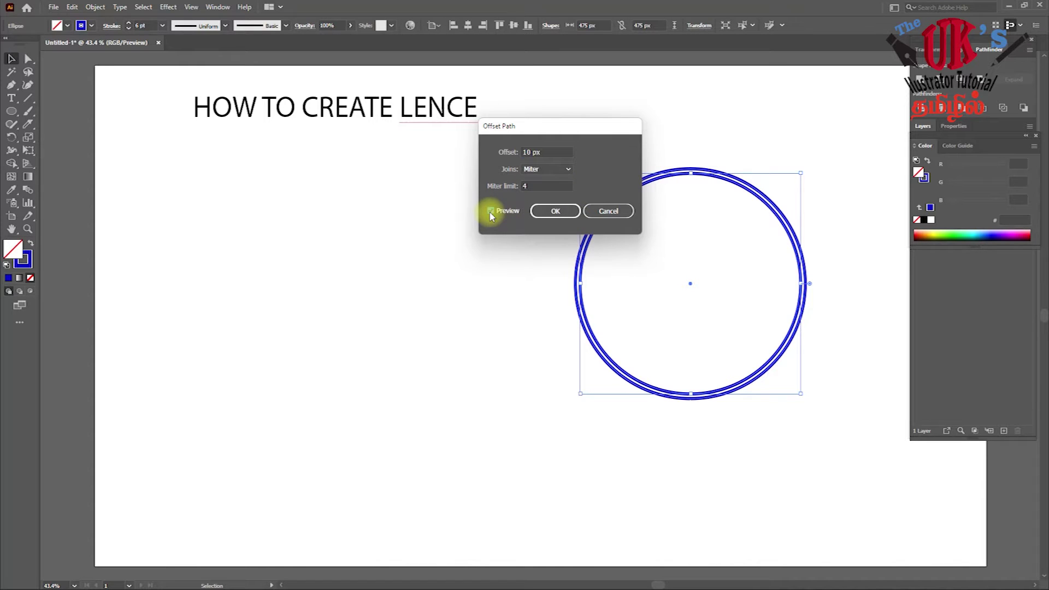
pyautogui.click(491, 211)
pyautogui.moveTo(554, 152); pyautogui.dragTo(495, 150)
pyautogui.write('25')
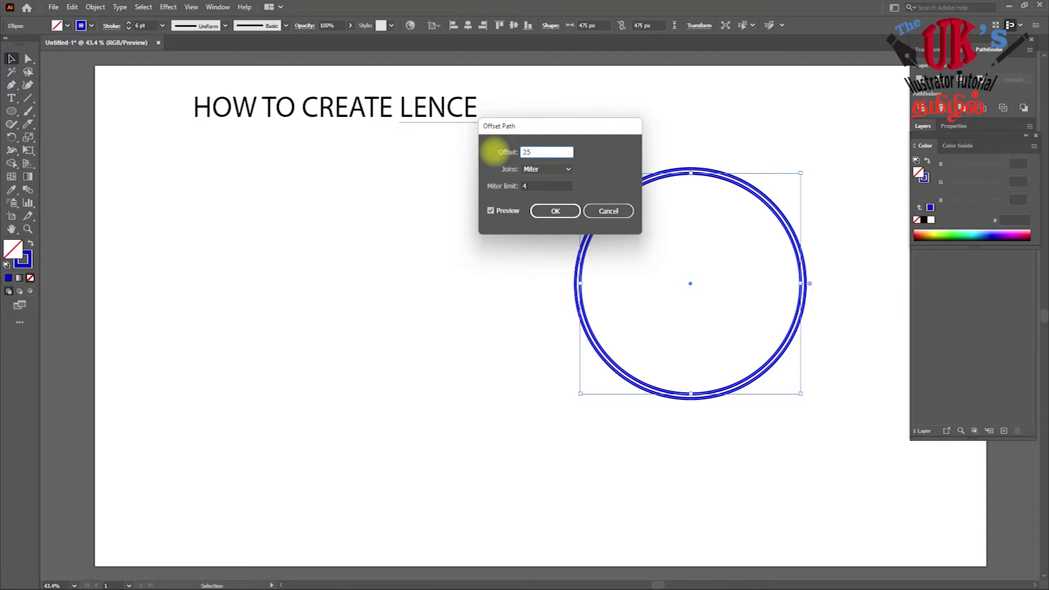
pyautogui.click(491, 211)
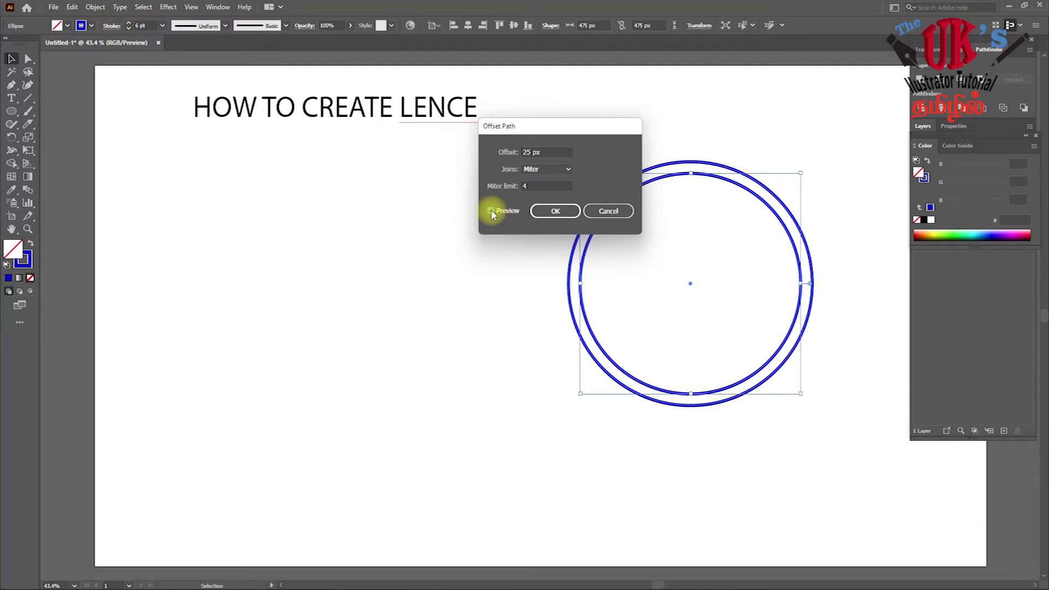
pyautogui.click(491, 211)
pyautogui.moveTo(551, 152); pyautogui.dragTo(473, 142)
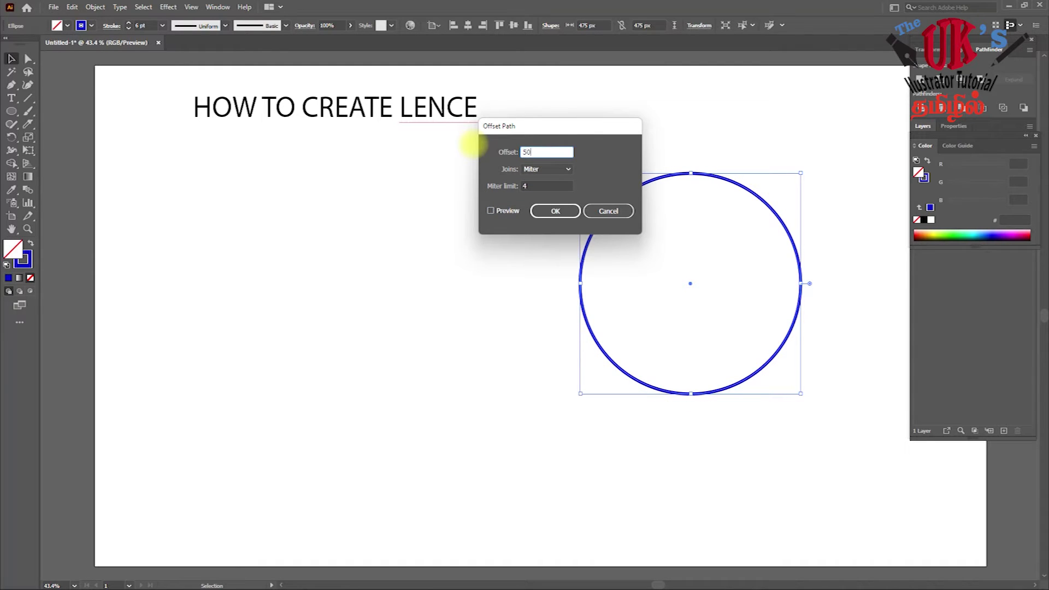
pyautogui.click(491, 211)
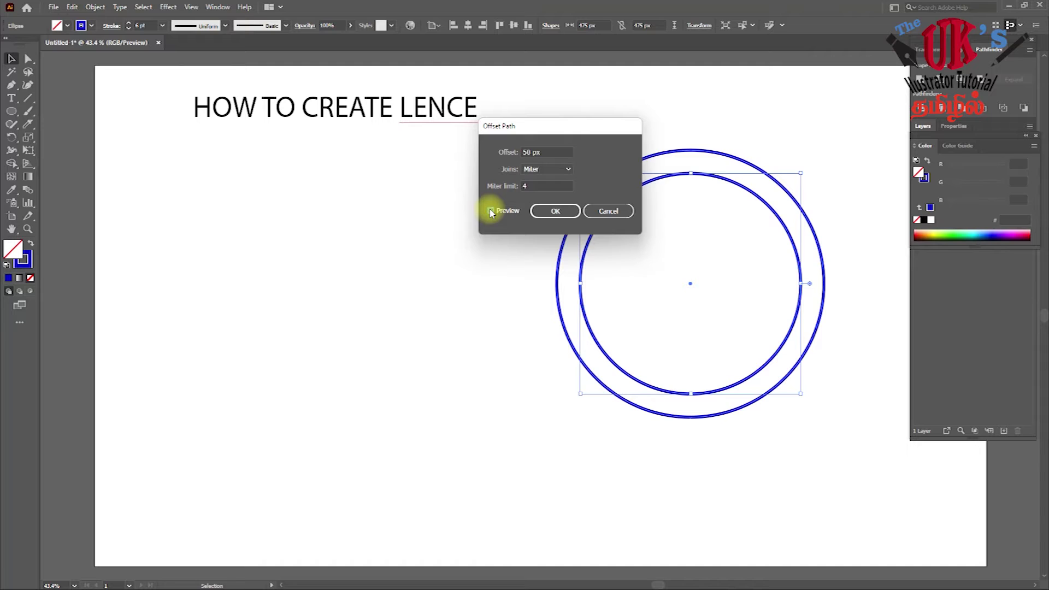
pyautogui.click(552, 210)
pyautogui.click(726, 120)
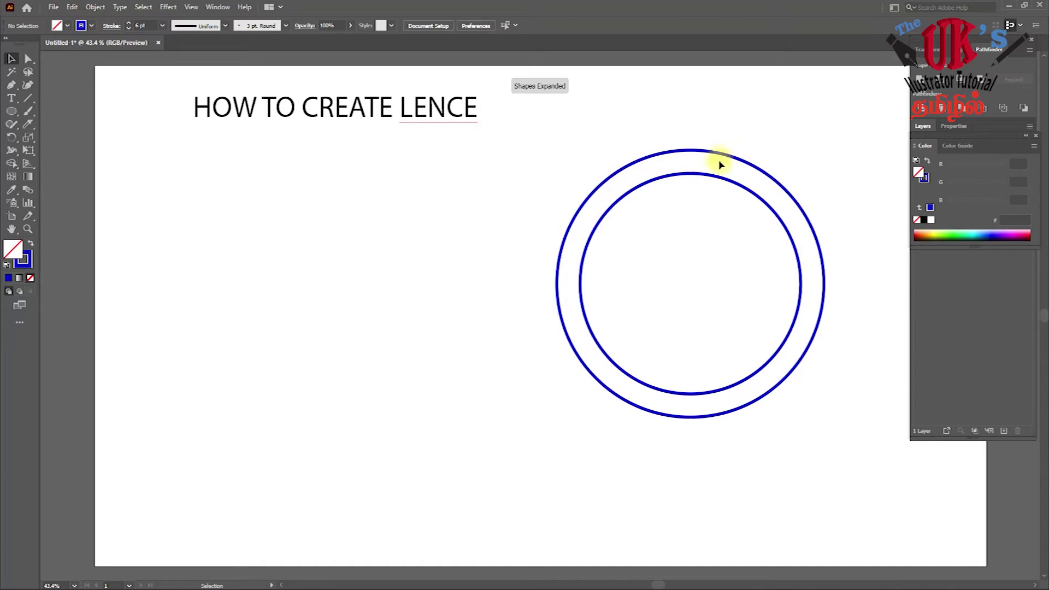
pyautogui.moveTo(706, 176); pyautogui.dragTo(643, 310)
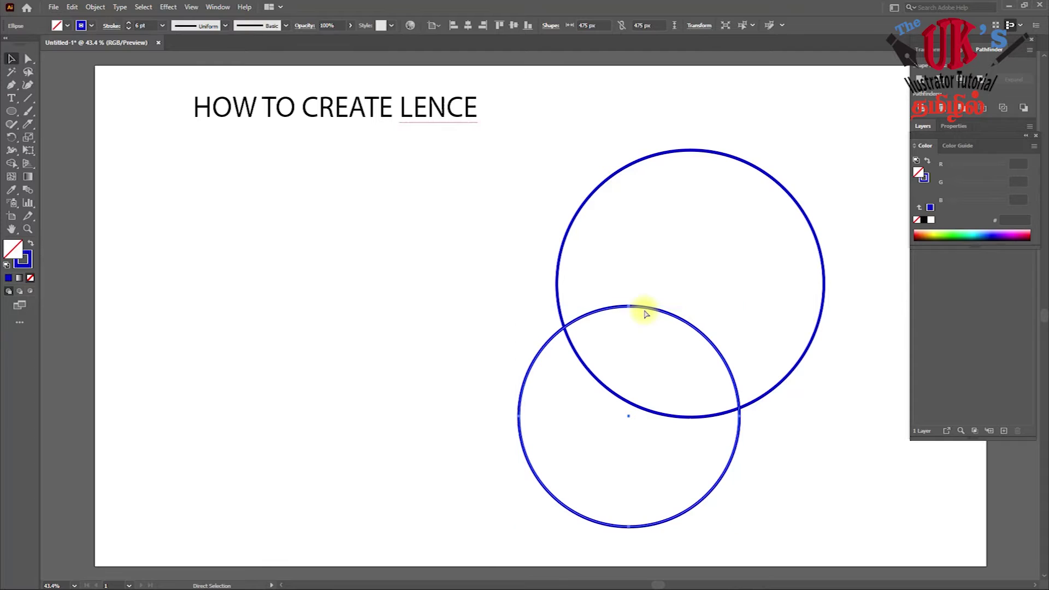
# Step: Undo the inner circle's move and fill both circles with cyan
pyautogui.hotkey('ctrl', 'z')
pyautogui.click(657, 122)
pyautogui.moveTo(596, 120); pyautogui.dragTo(708, 256)
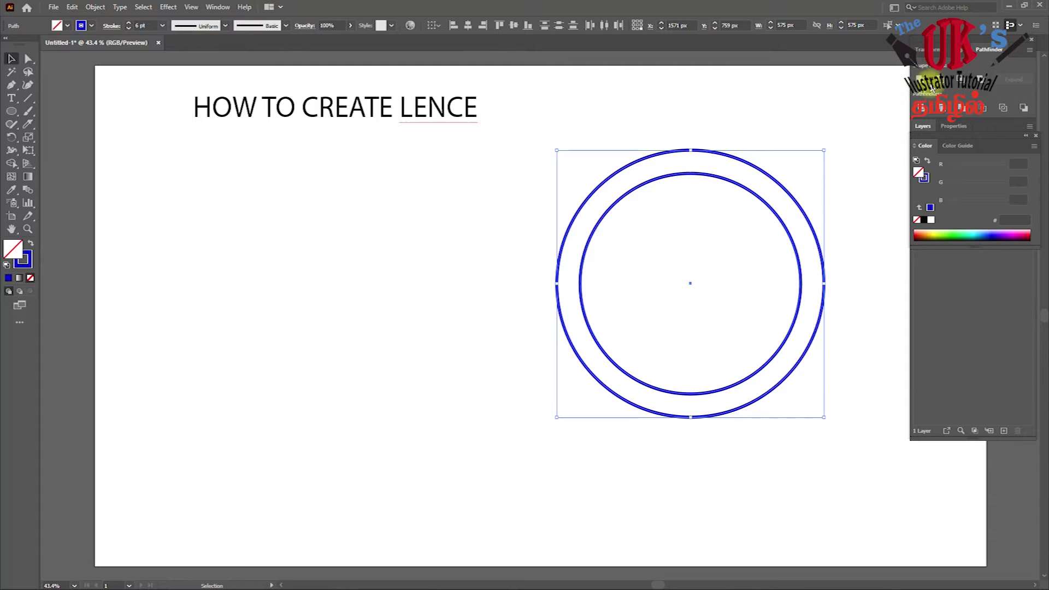
pyautogui.click(965, 236)
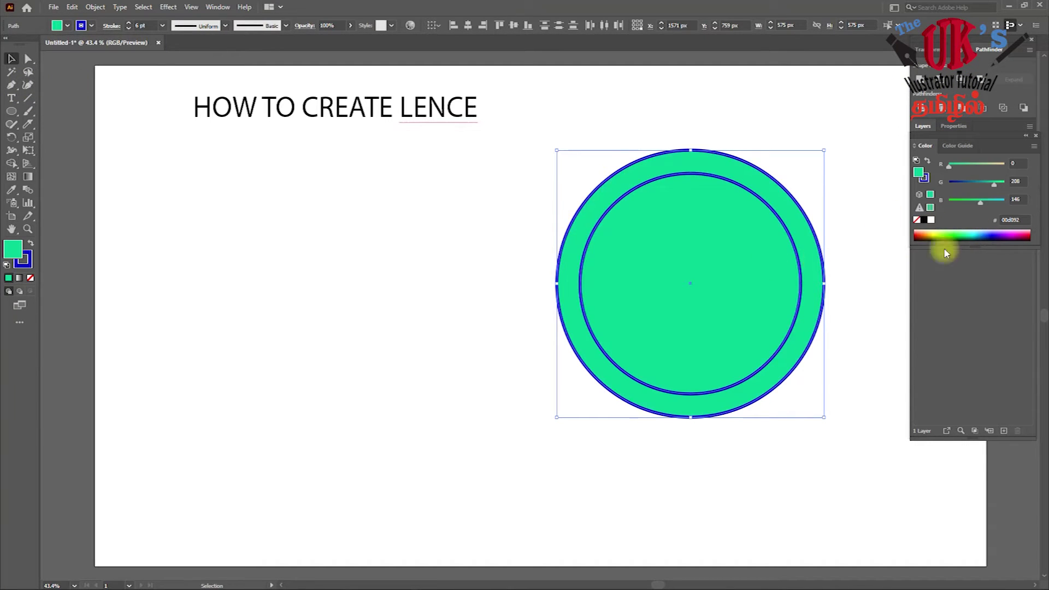
pyautogui.click(972, 234)
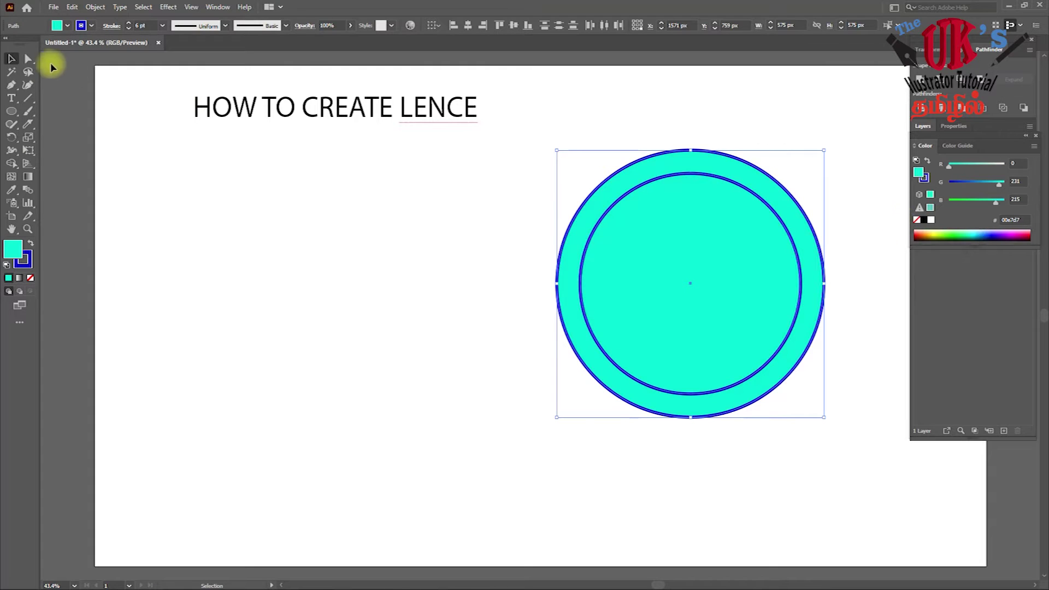
# Step: Clear the selection and select only the outer circle
pyautogui.click(27, 59)
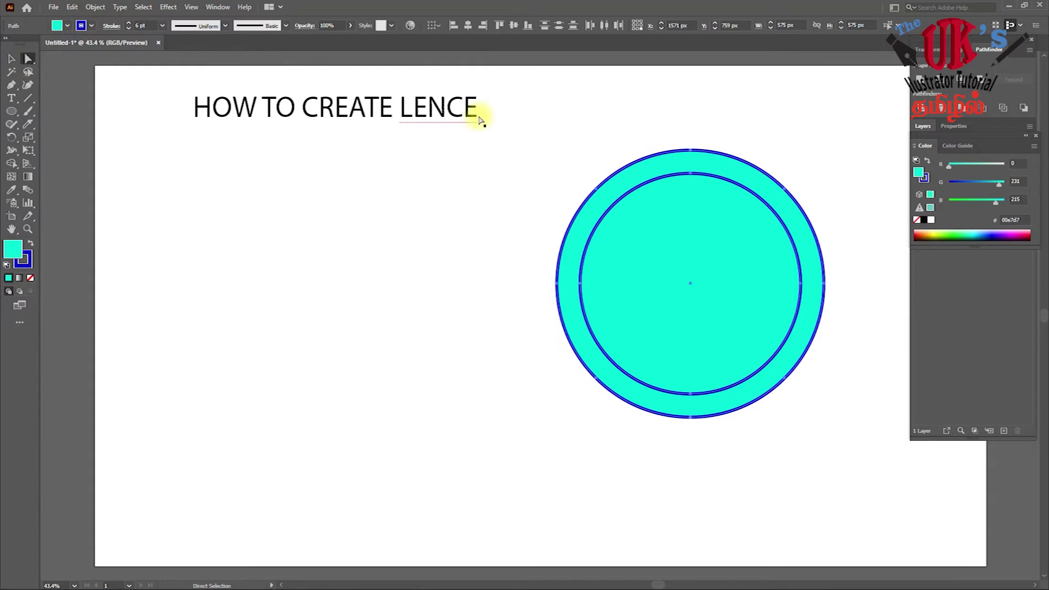
pyautogui.click(805, 153)
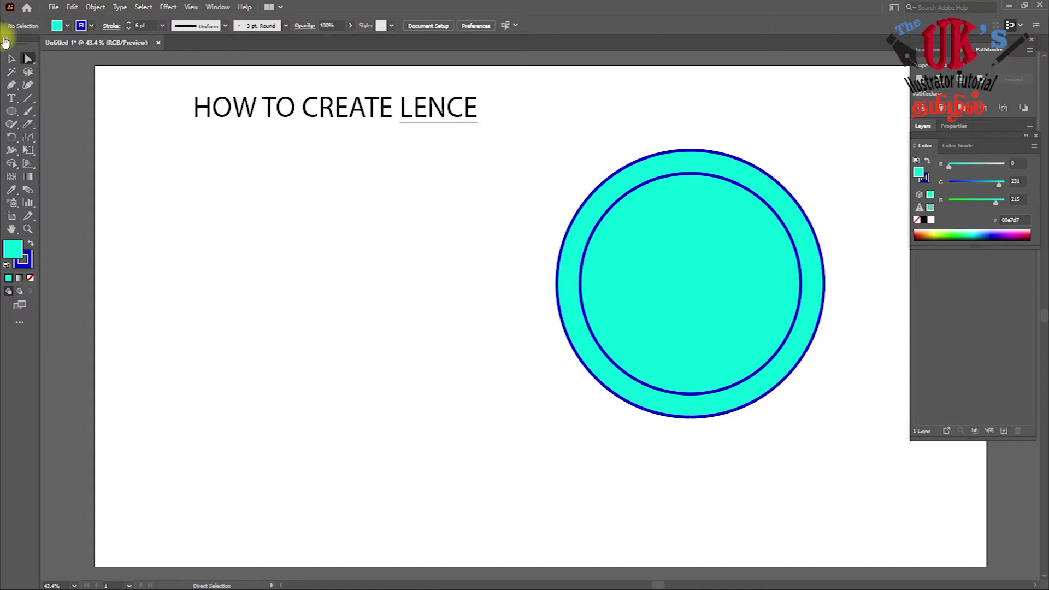
pyautogui.click(12, 58)
pyautogui.click(716, 161)
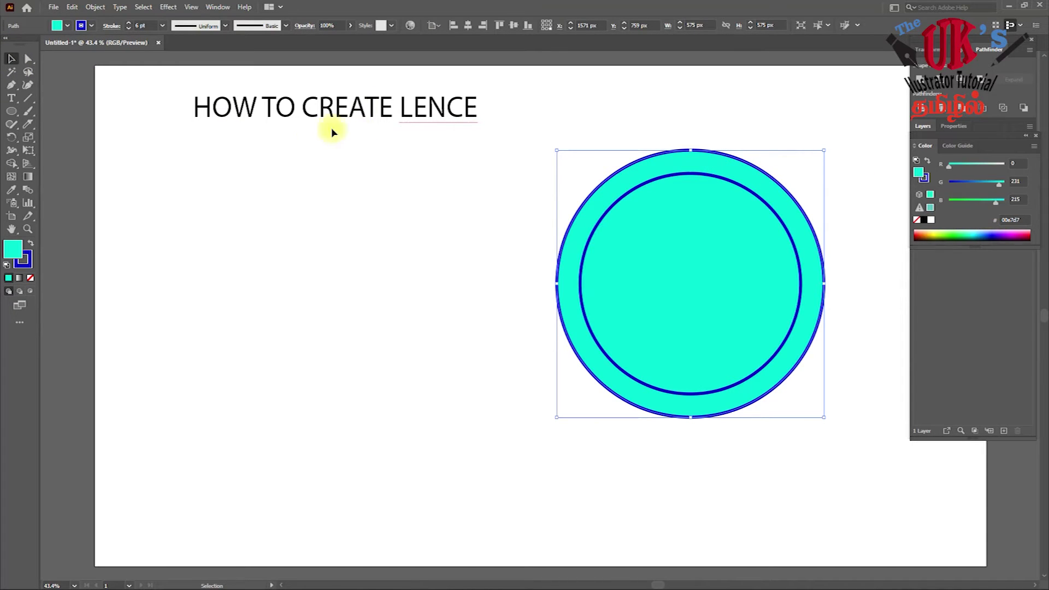
# Step: Fill the outer ring with the Sky preset linear gradient and move its middle stop left
pyautogui.click(217, 7)
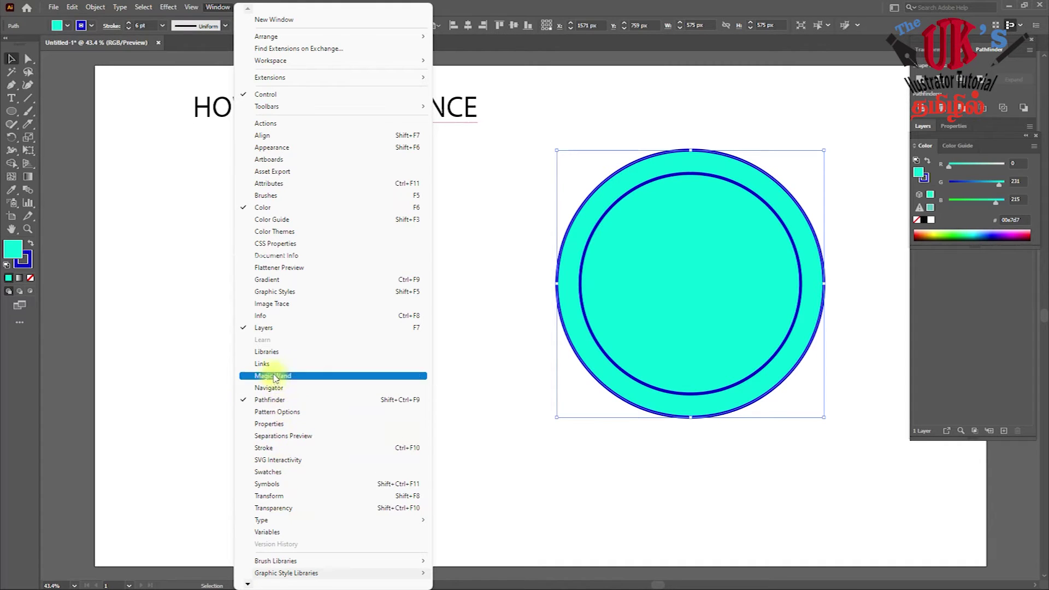
pyautogui.click(273, 280)
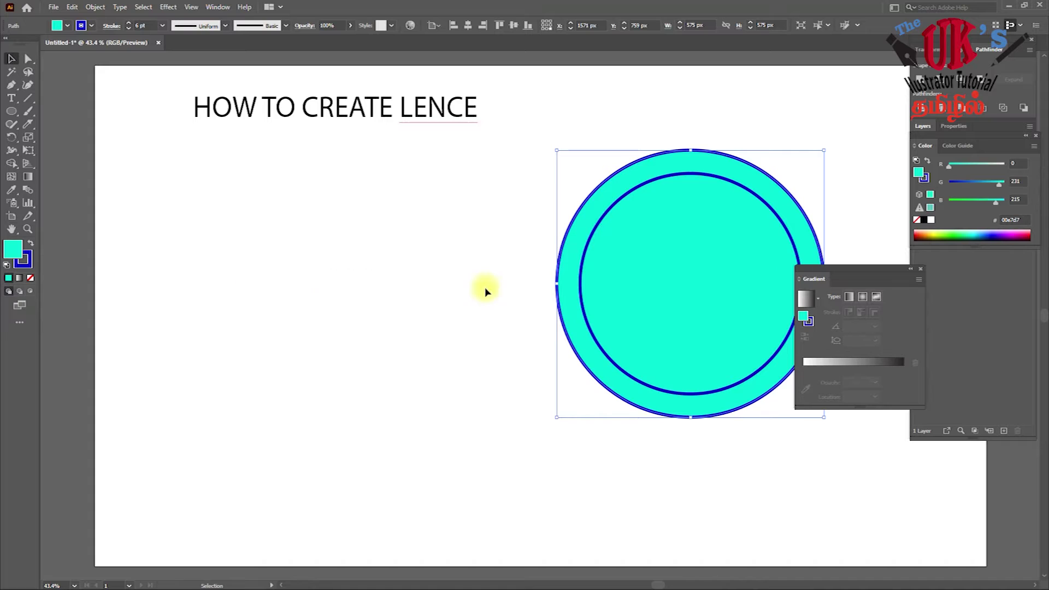
pyautogui.moveTo(844, 279)
pyautogui.mouseDown()
pyautogui.moveTo(546, 176)
pyautogui.moveTo(298, 190)
pyautogui.mouseUp()
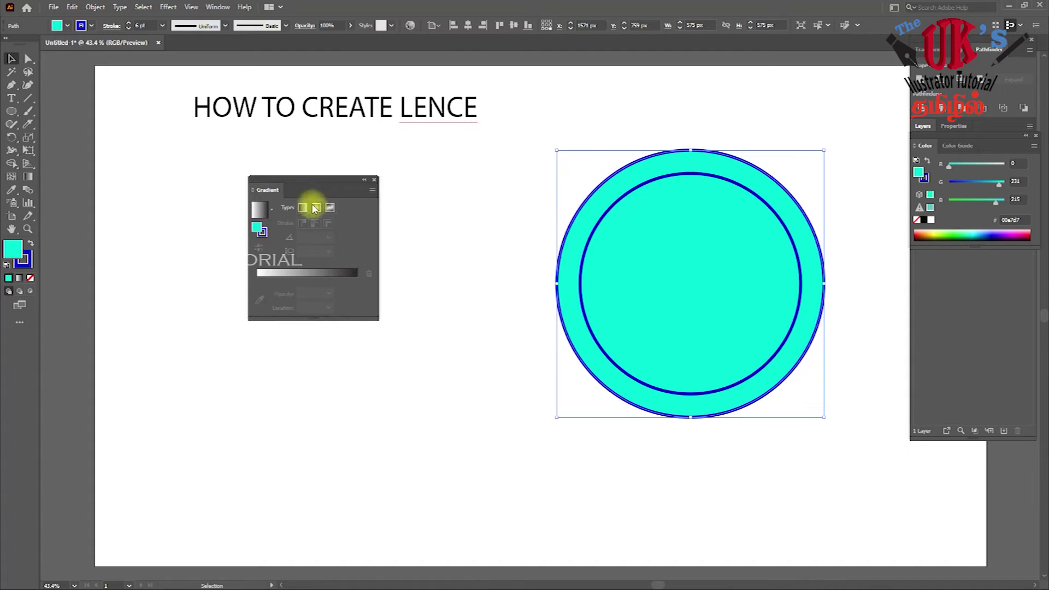
pyautogui.click(302, 208)
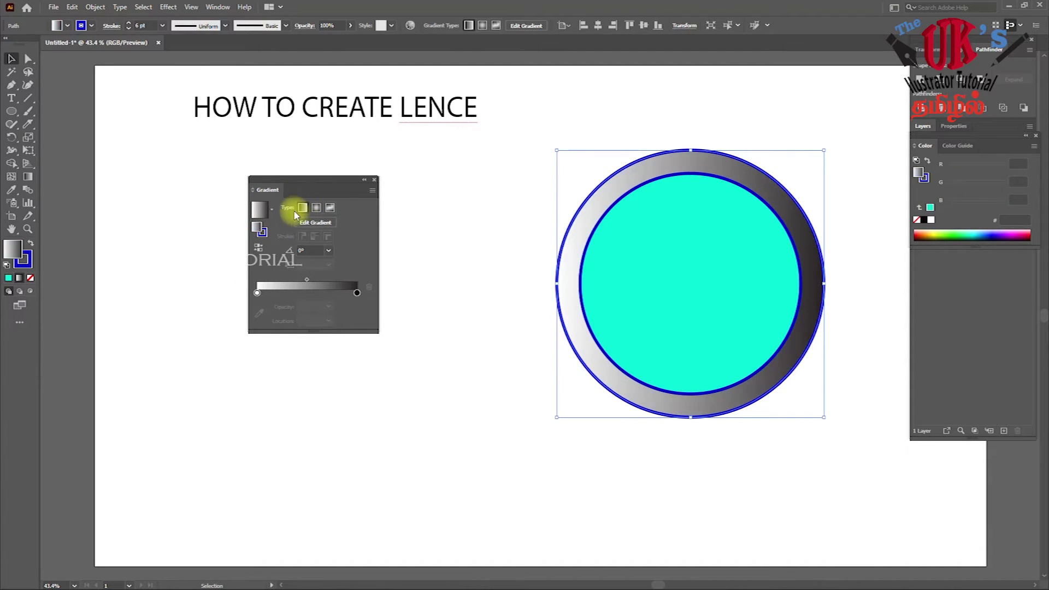
pyautogui.click(271, 212)
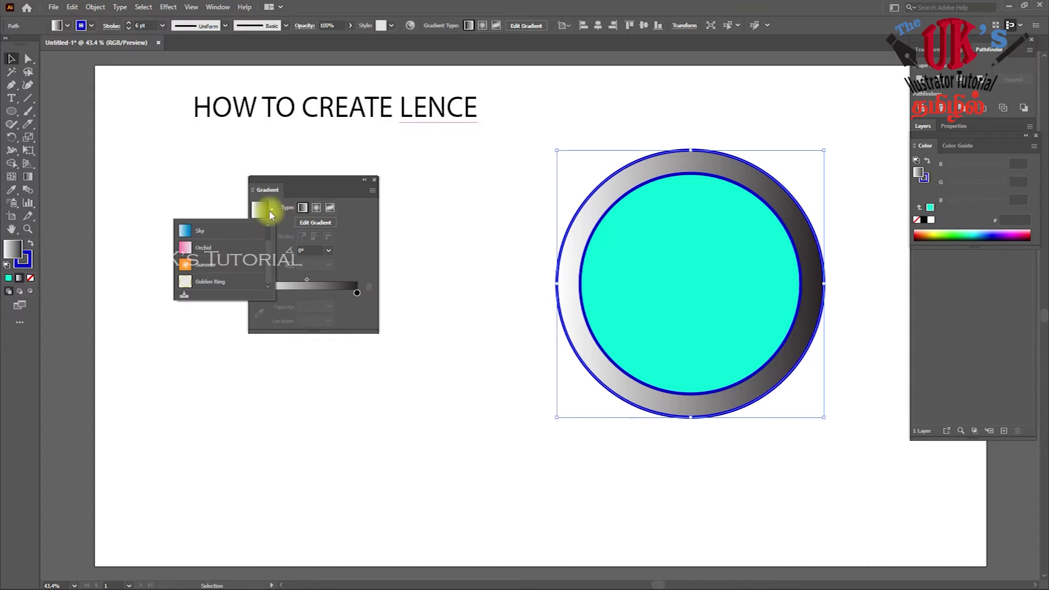
pyautogui.click(189, 235)
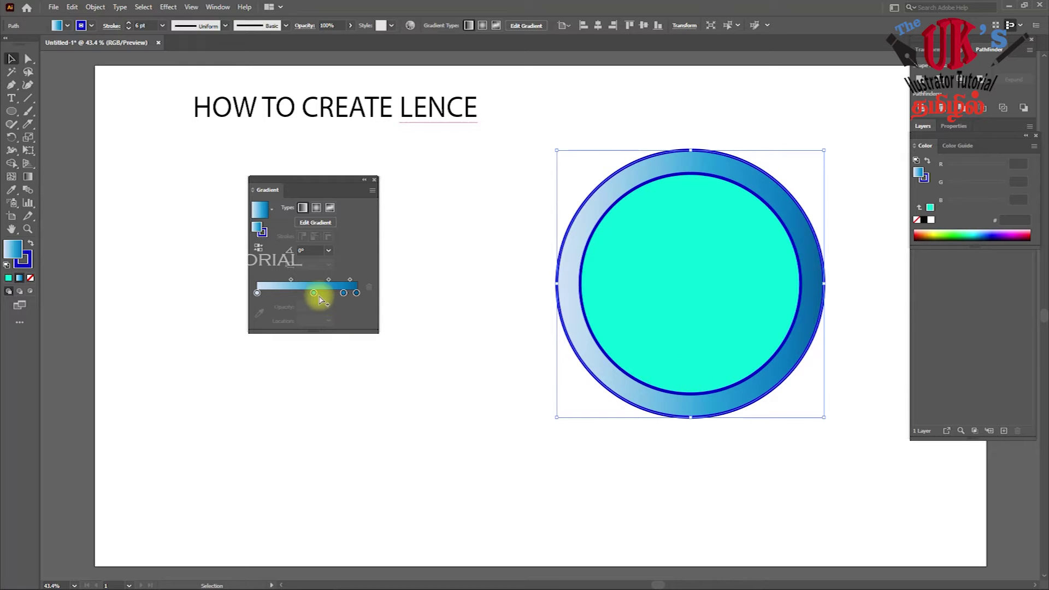
pyautogui.moveTo(313, 292); pyautogui.dragTo(288, 292)
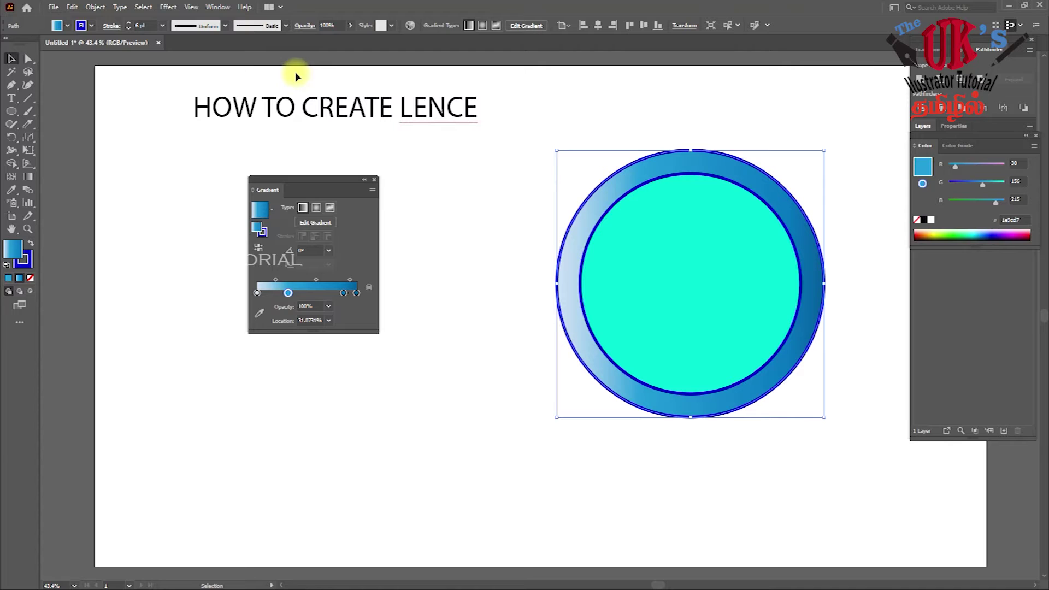
pyautogui.click(217, 7)
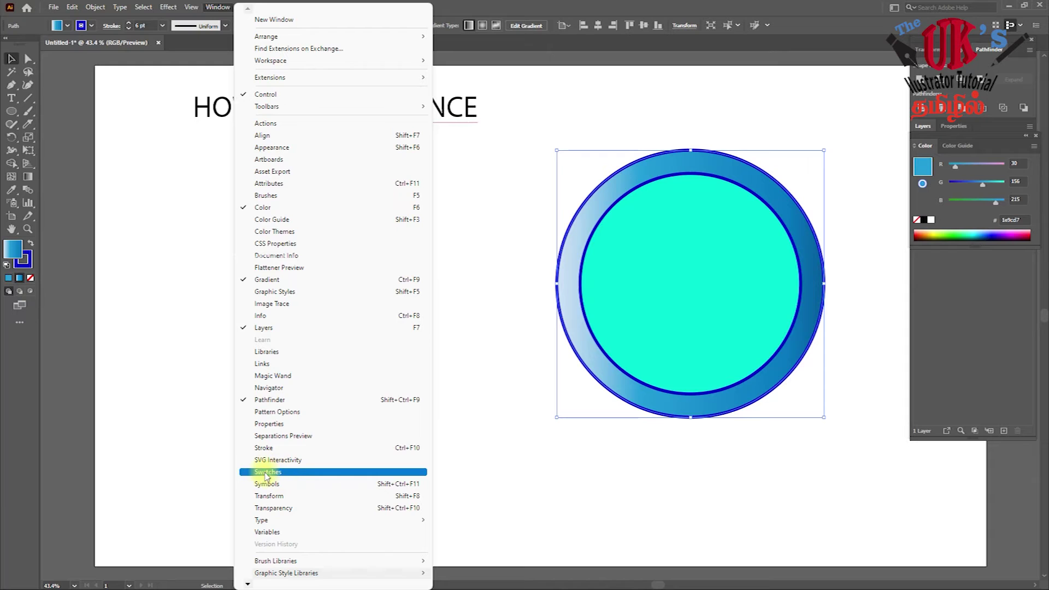
# Step: Add a yellow stop from Swatches and rearrange the cyan and blue gradient stops
pyautogui.click(267, 473)
pyautogui.moveTo(852, 350)
pyautogui.mouseDown()
pyautogui.moveTo(276, 438)
pyautogui.moveTo(318, 292)
pyautogui.mouseUp()
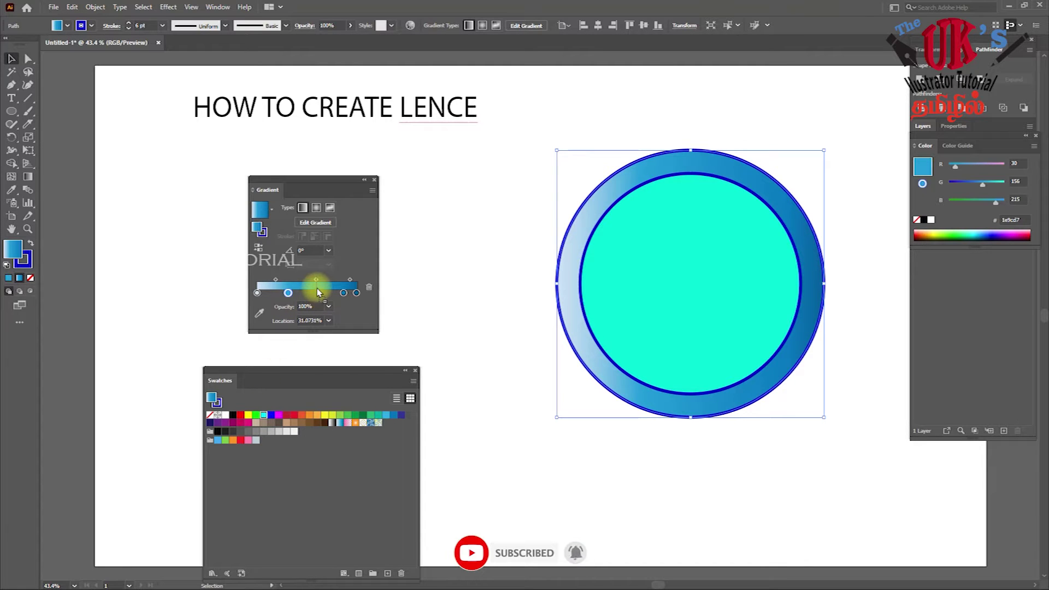
pyautogui.moveTo(317, 293); pyautogui.dragTo(275, 294)
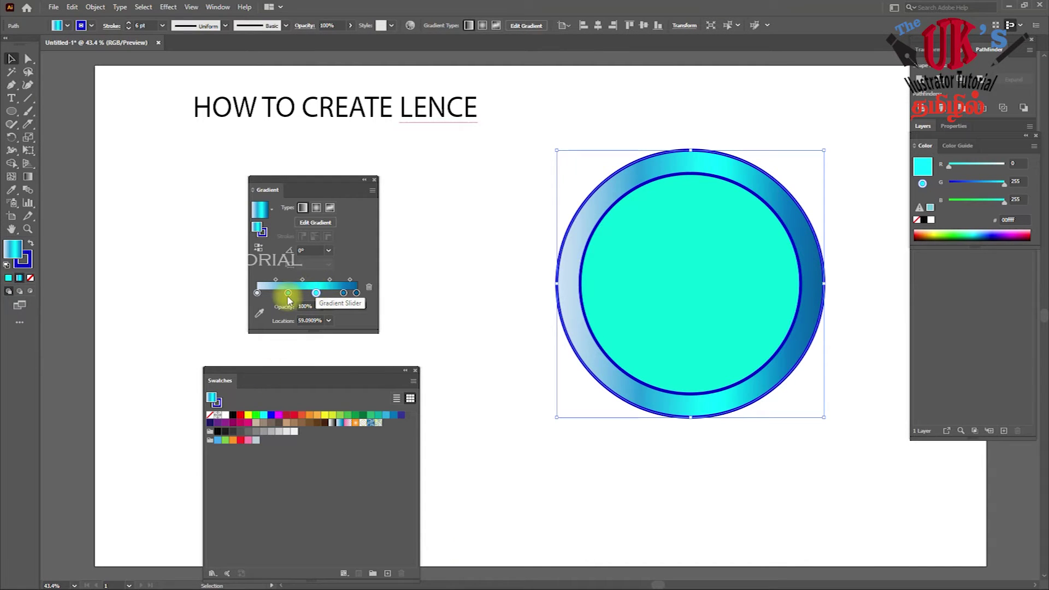
pyautogui.moveTo(288, 293); pyautogui.dragTo(297, 293)
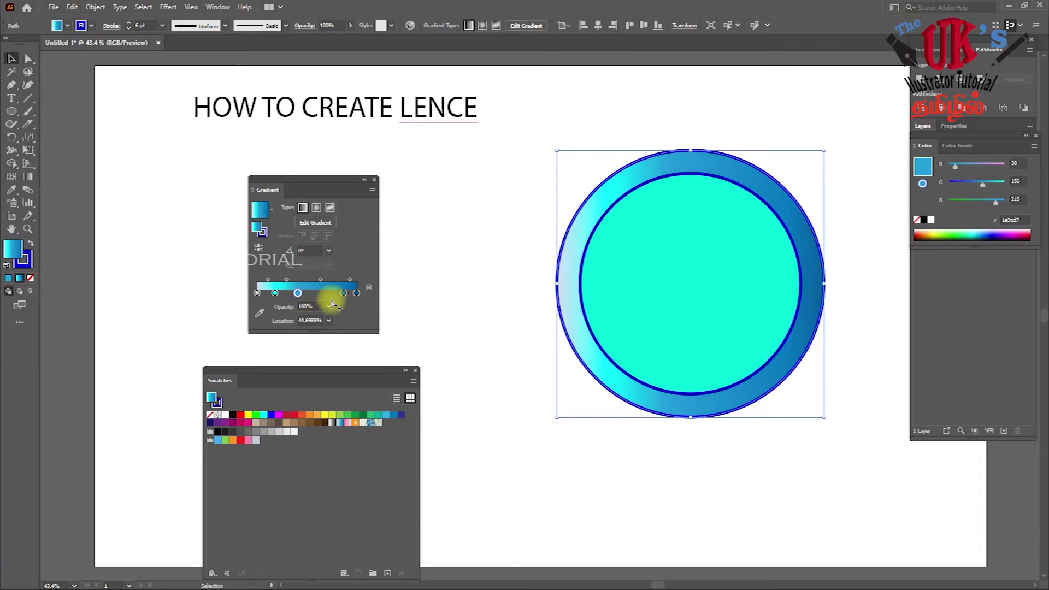
pyautogui.moveTo(325, 415); pyautogui.dragTo(320, 296)
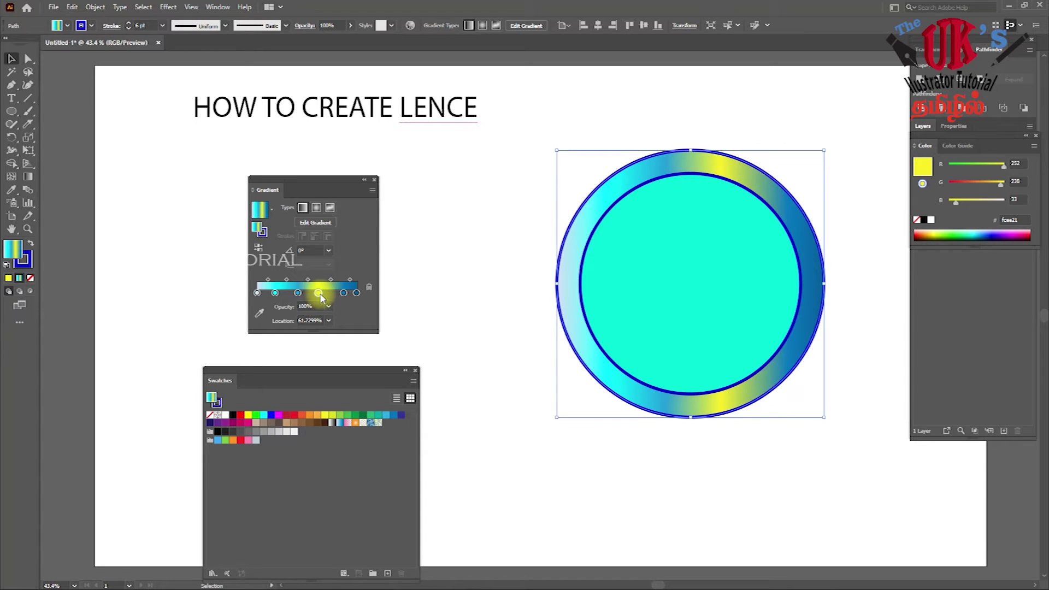
pyautogui.moveTo(343, 293); pyautogui.dragTo(335, 293)
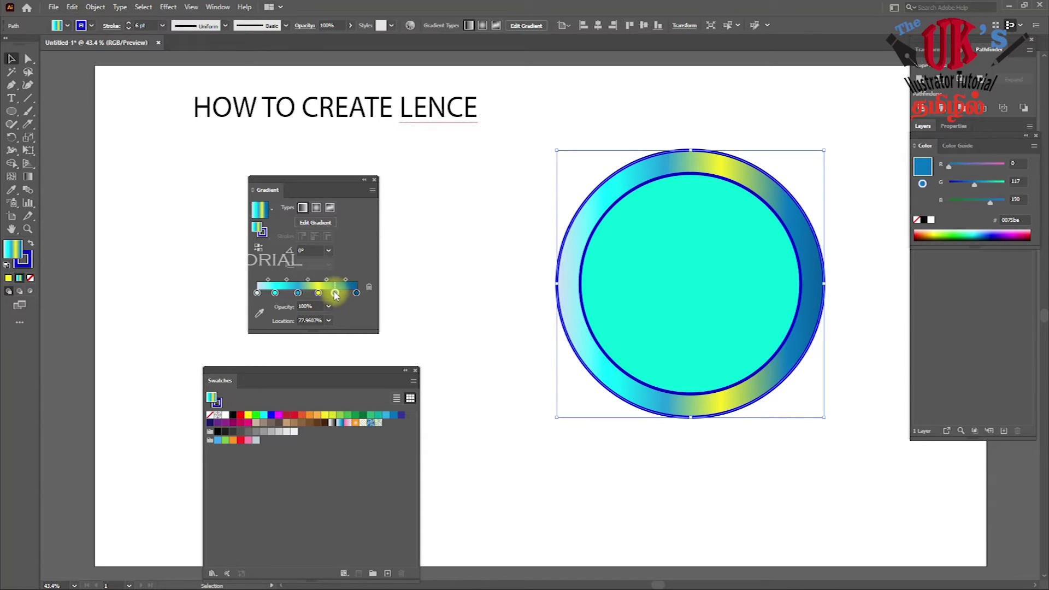
pyautogui.click(318, 293)
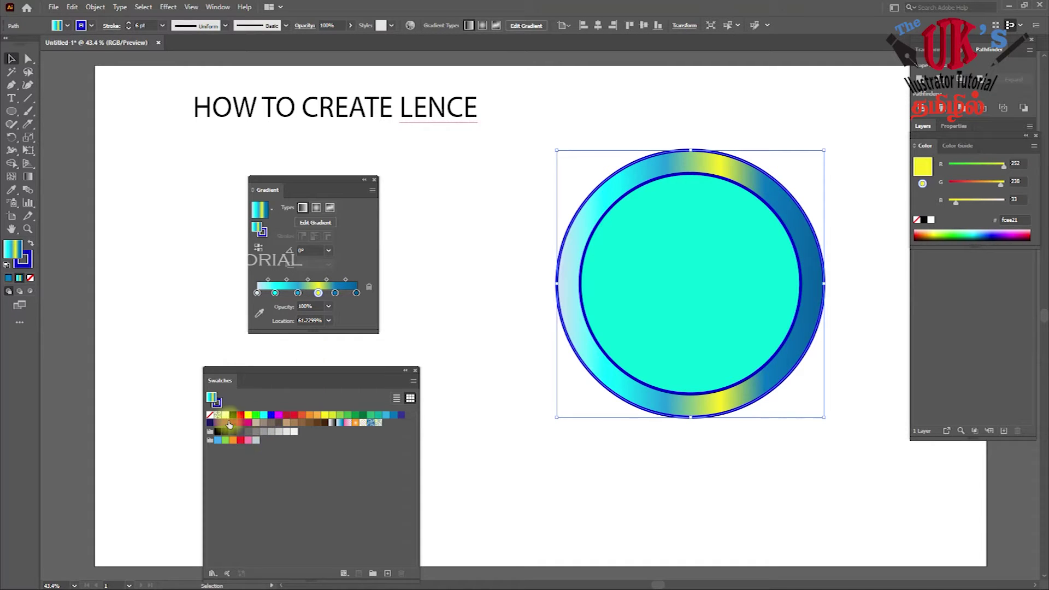
pyautogui.click(227, 415)
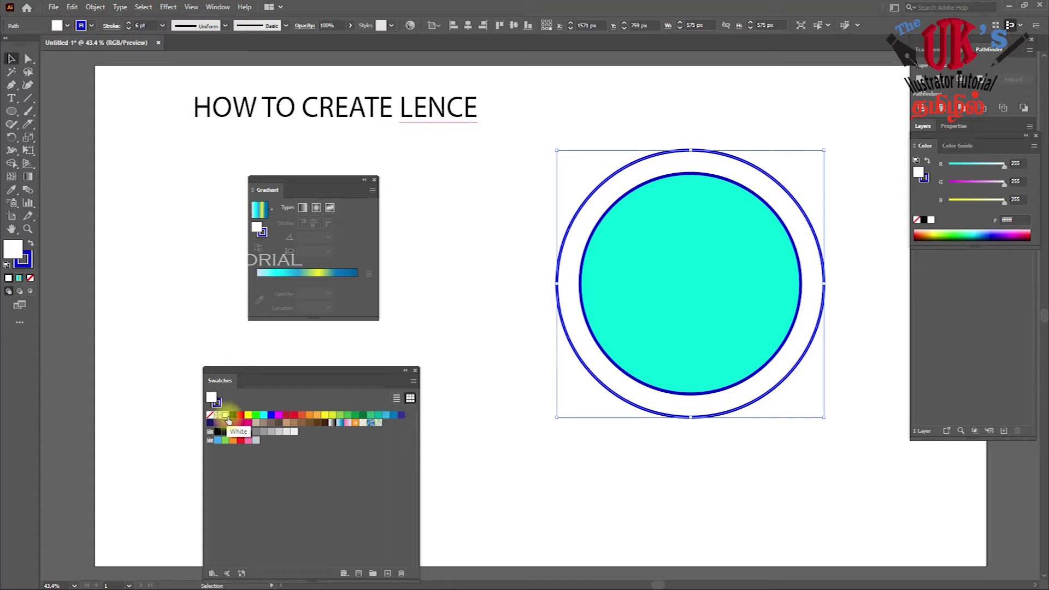
pyautogui.hotkey('ctrl', 'z')
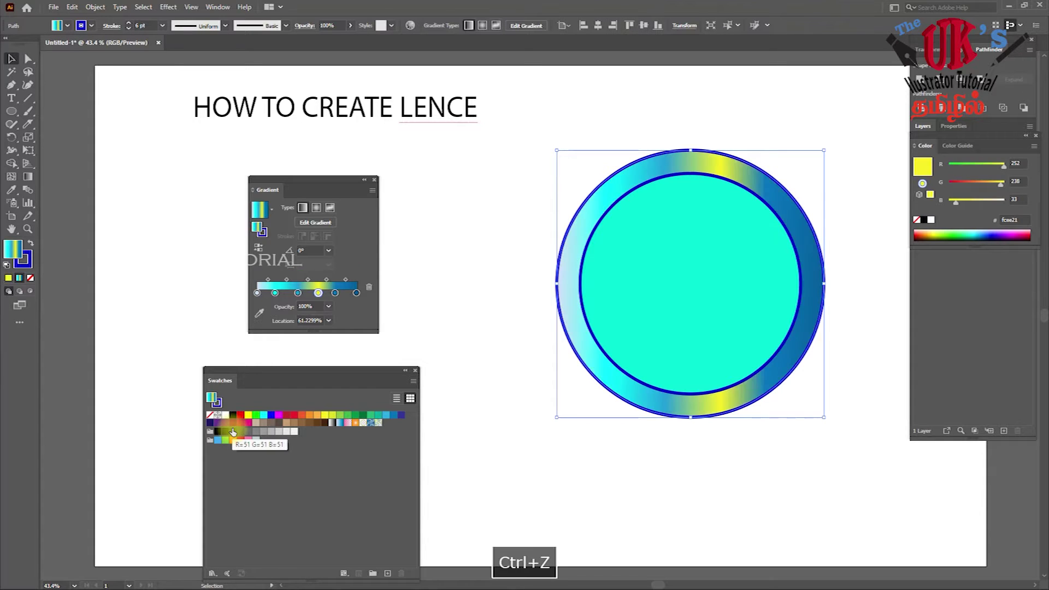
pyautogui.click(276, 293)
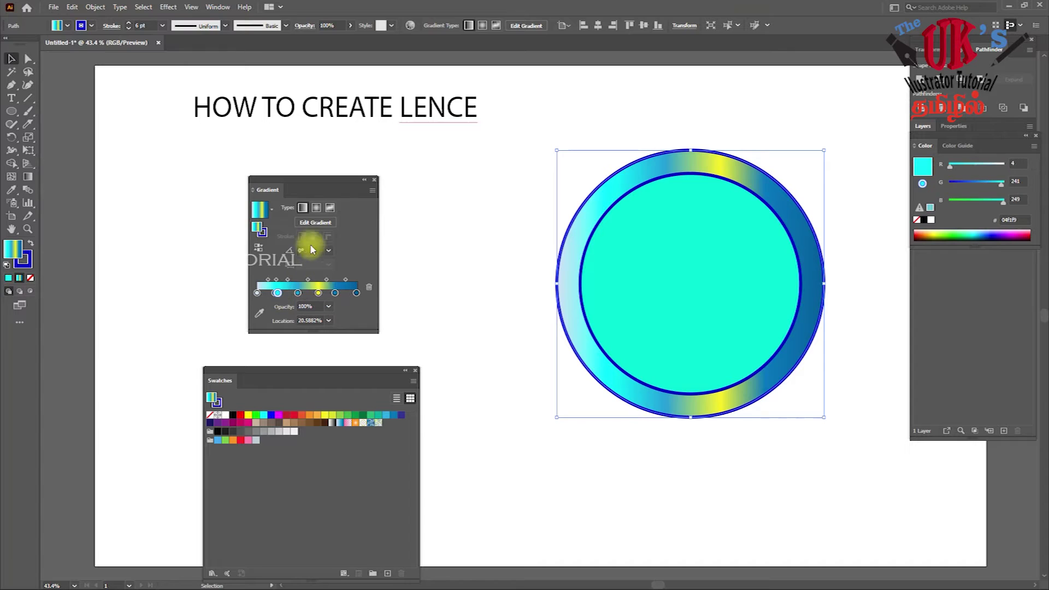
pyautogui.click(322, 224)
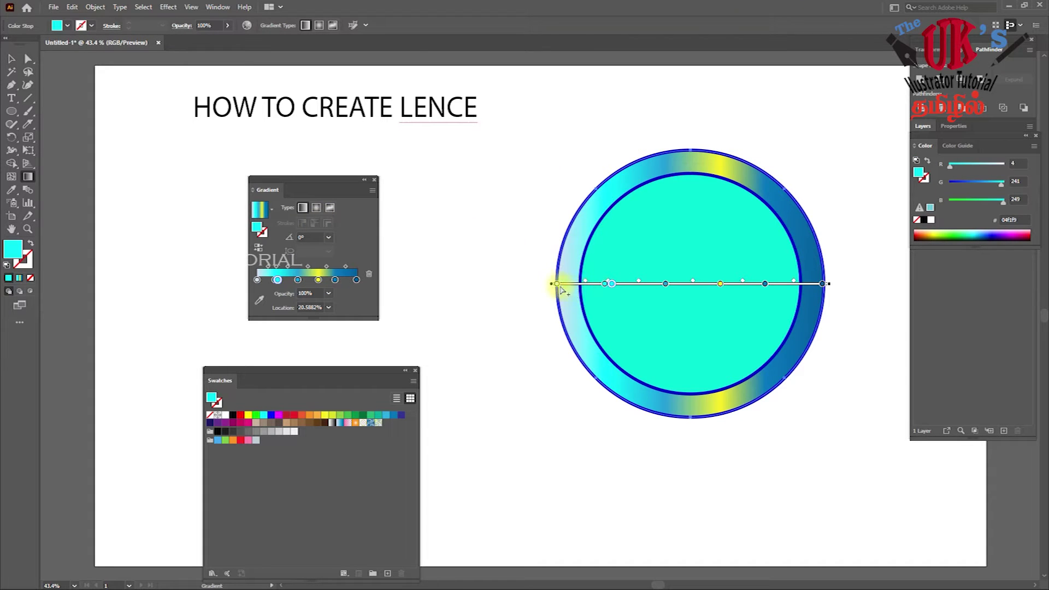
# Step: On the ring, remove the first stop, shorten the gradient, and reposition yellow and cyan stops
pyautogui.moveTo(557, 287); pyautogui.dragTo(563, 261)
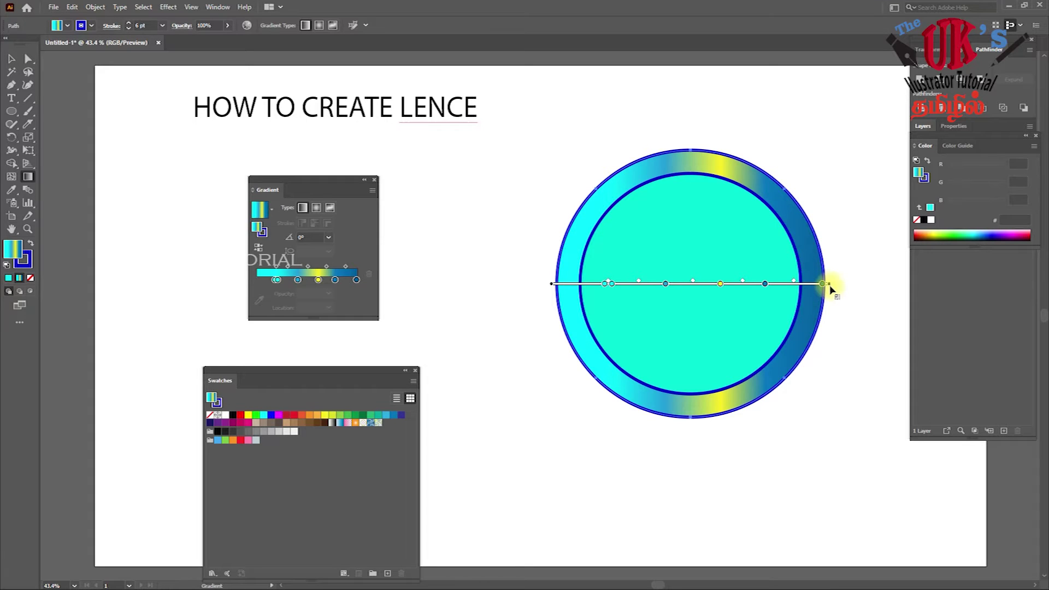
pyautogui.moveTo(830, 285)
pyautogui.mouseDown()
pyautogui.moveTo(721, 307)
pyautogui.moveTo(684, 284)
pyautogui.moveTo(765, 288)
pyautogui.mouseUp()
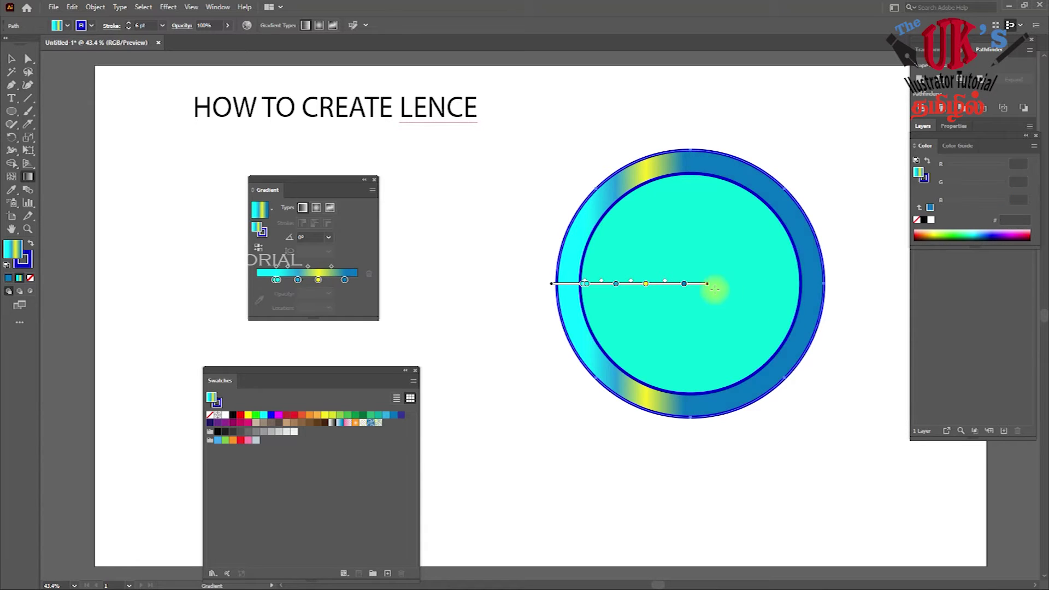
pyautogui.moveTo(649, 289)
pyautogui.mouseDown()
pyautogui.moveTo(665, 289)
pyautogui.moveTo(647, 297)
pyautogui.mouseUp()
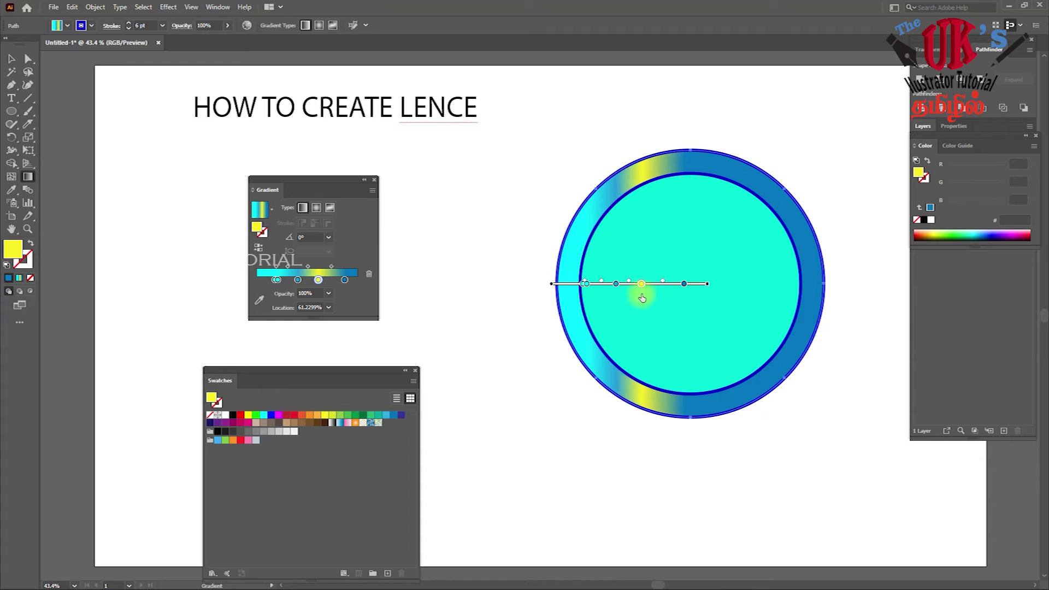
pyautogui.click(642, 298)
pyautogui.moveTo(587, 290)
pyautogui.mouseDown()
pyautogui.moveTo(697, 290)
pyautogui.moveTo(669, 284)
pyautogui.mouseUp()
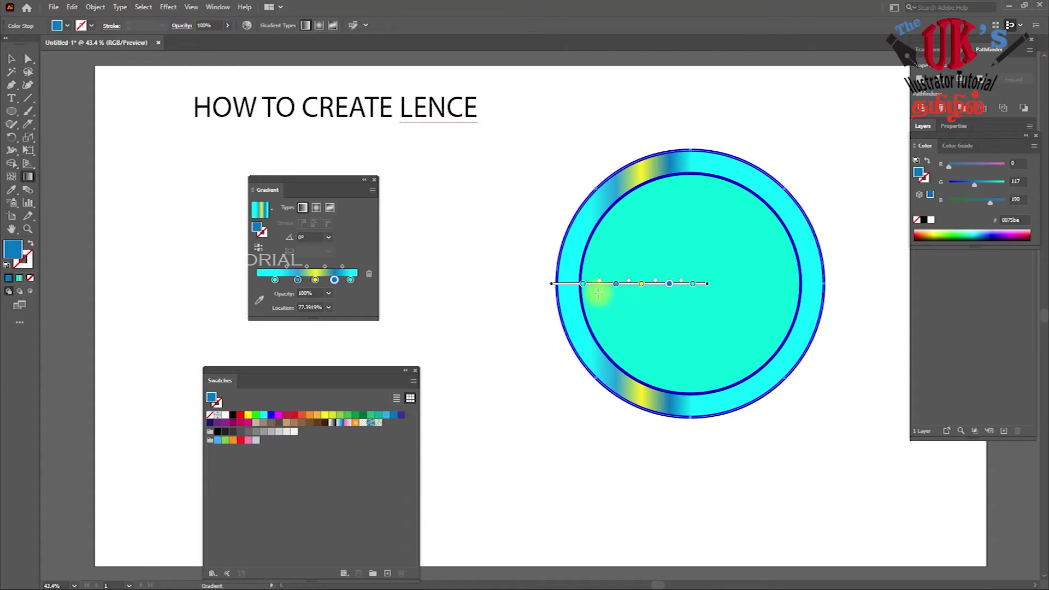
pyautogui.moveTo(583, 286)
pyautogui.mouseDown()
pyautogui.moveTo(564, 286)
pyautogui.moveTo(636, 281)
pyautogui.mouseUp()
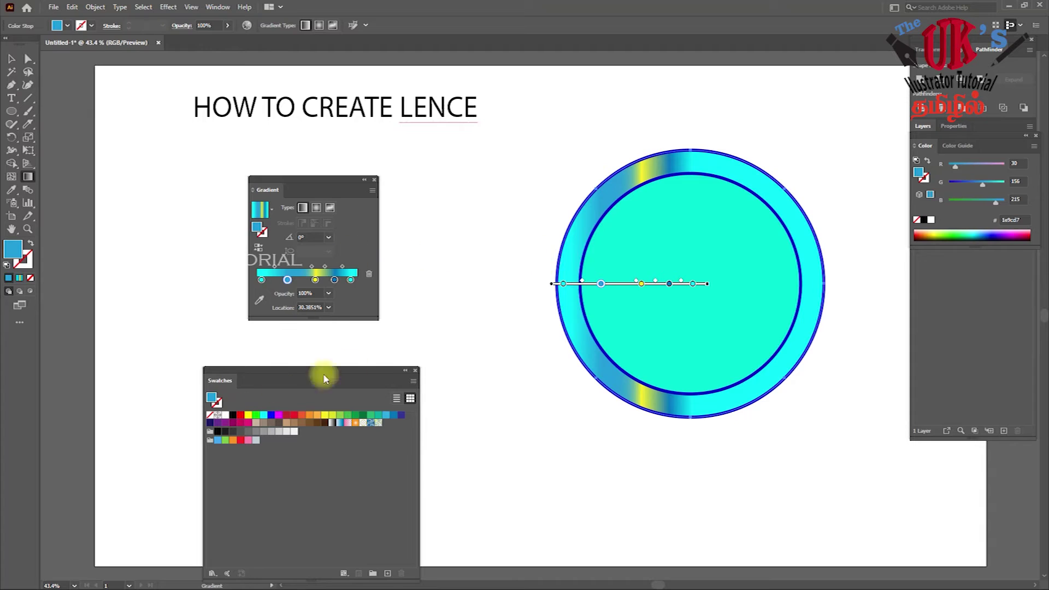
pyautogui.click(11, 58)
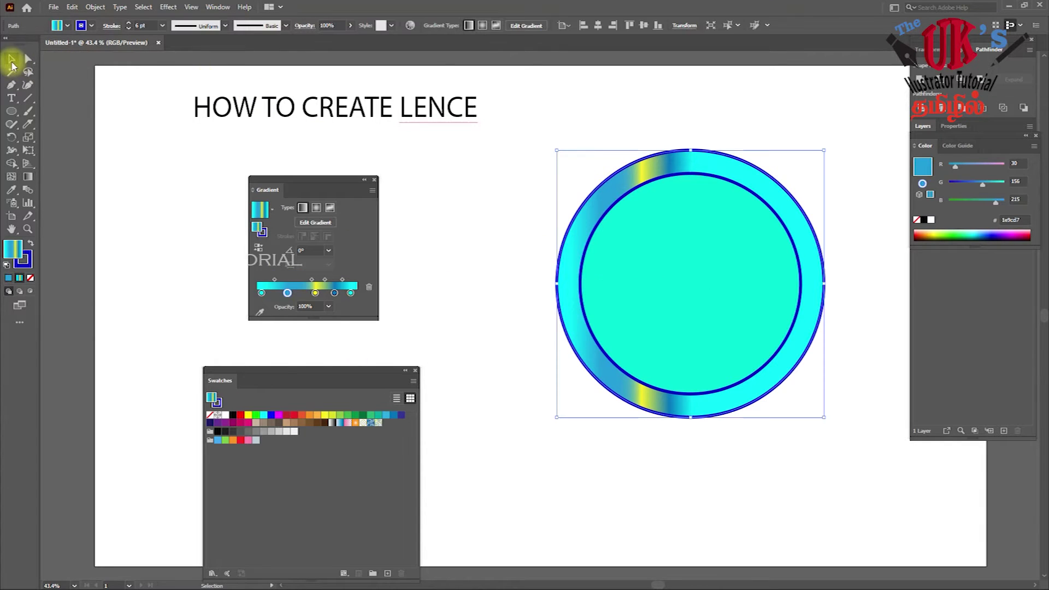
# Step: Subtract the inner circle from the ring with Pathfinder Minus Front
pyautogui.click(616, 122)
pyautogui.moveTo(615, 121); pyautogui.dragTo(780, 227)
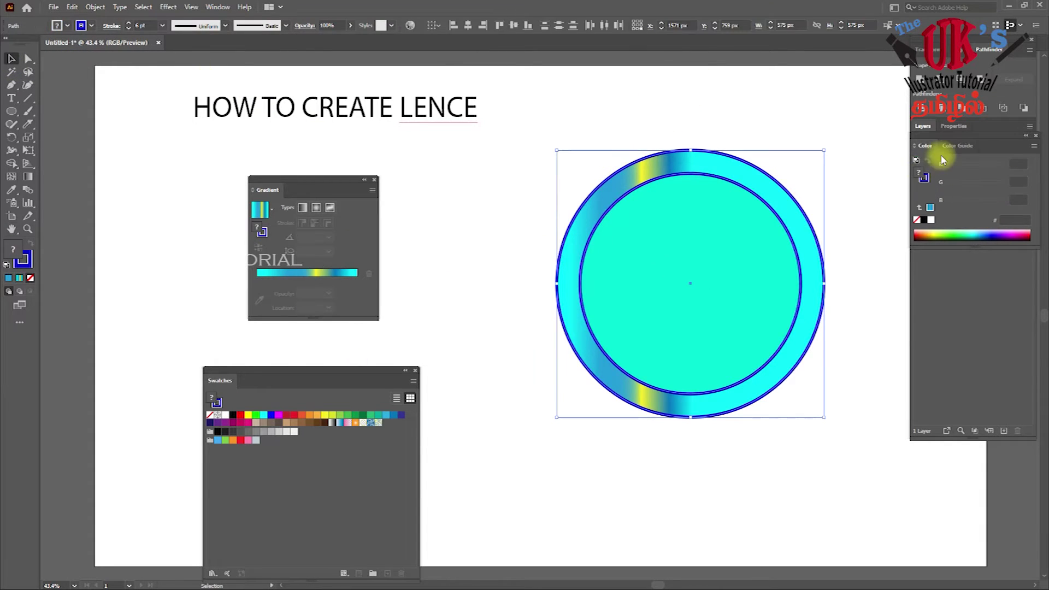
pyautogui.click(941, 107)
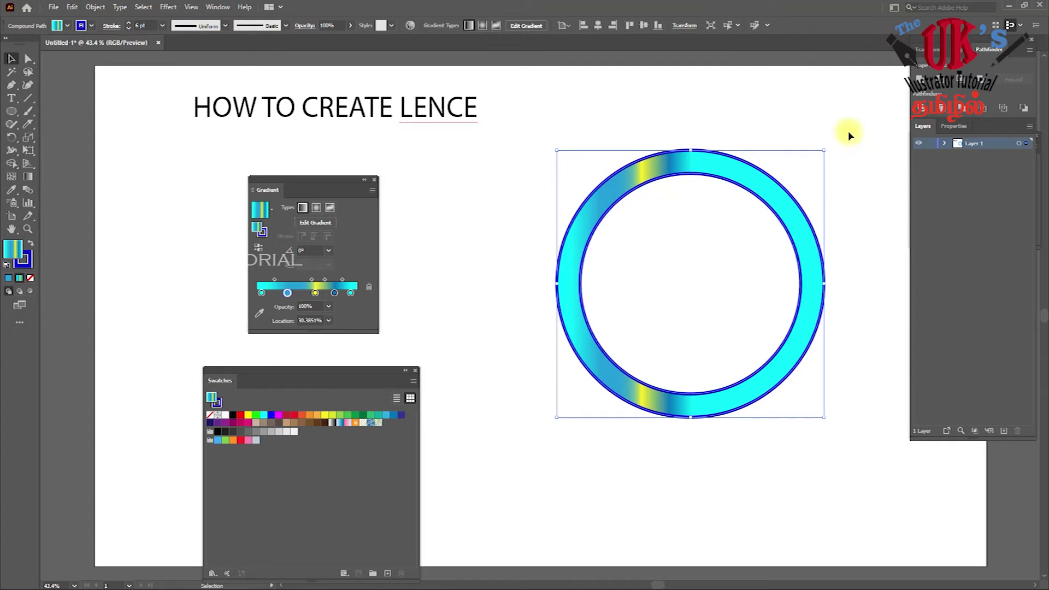
pyautogui.click(840, 161)
pyautogui.click(796, 227)
# Step: Move the Gradient panel to the left and tuck the Swatches panel at the bottom
pyautogui.click(320, 195)
pyautogui.moveTo(320, 184); pyautogui.dragTo(142, 230)
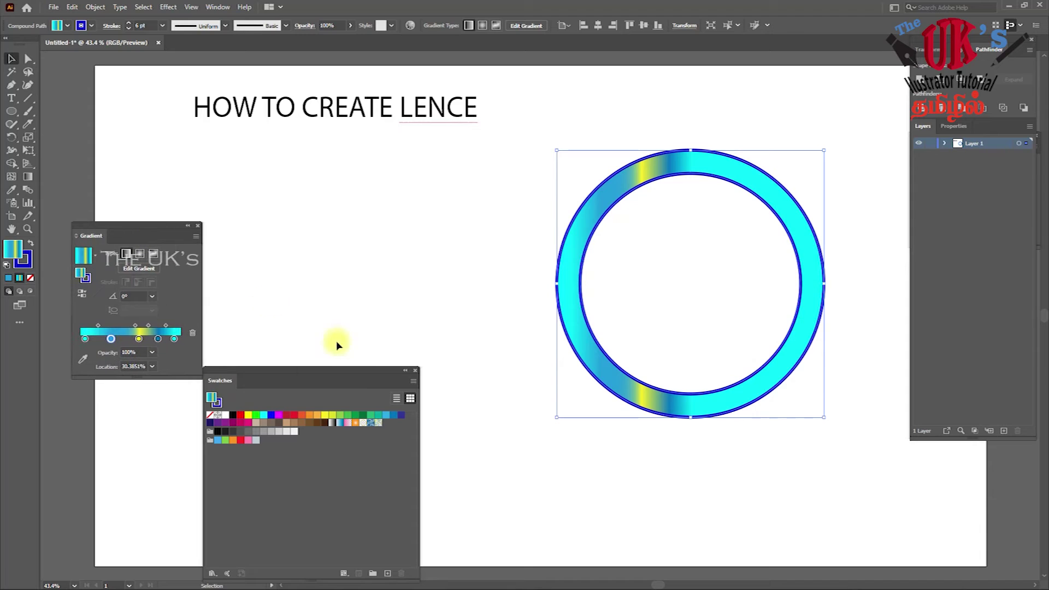
pyautogui.moveTo(363, 381); pyautogui.dragTo(396, 583)
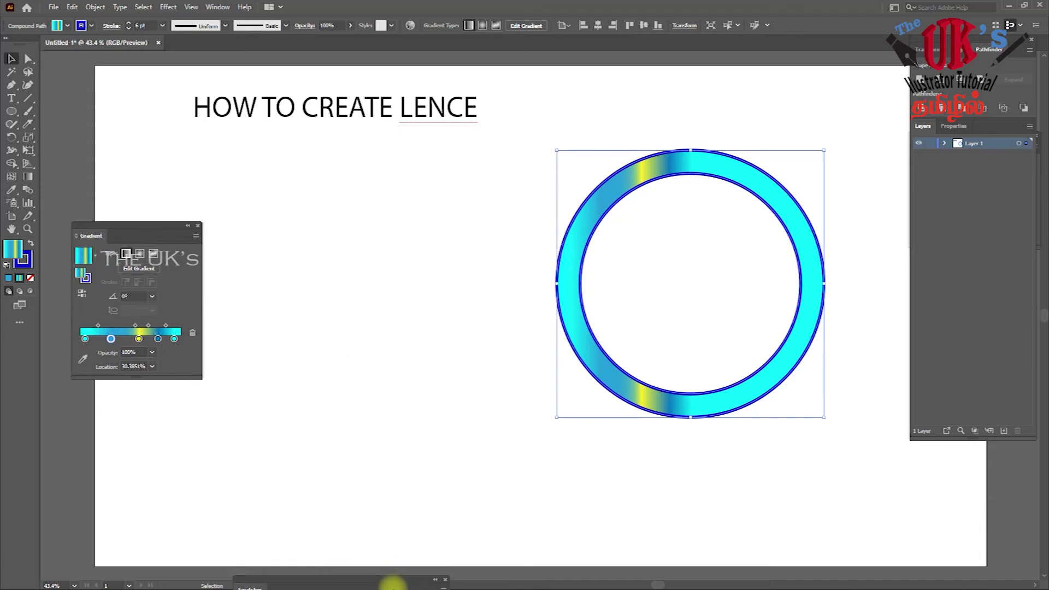
pyautogui.click(17, 116)
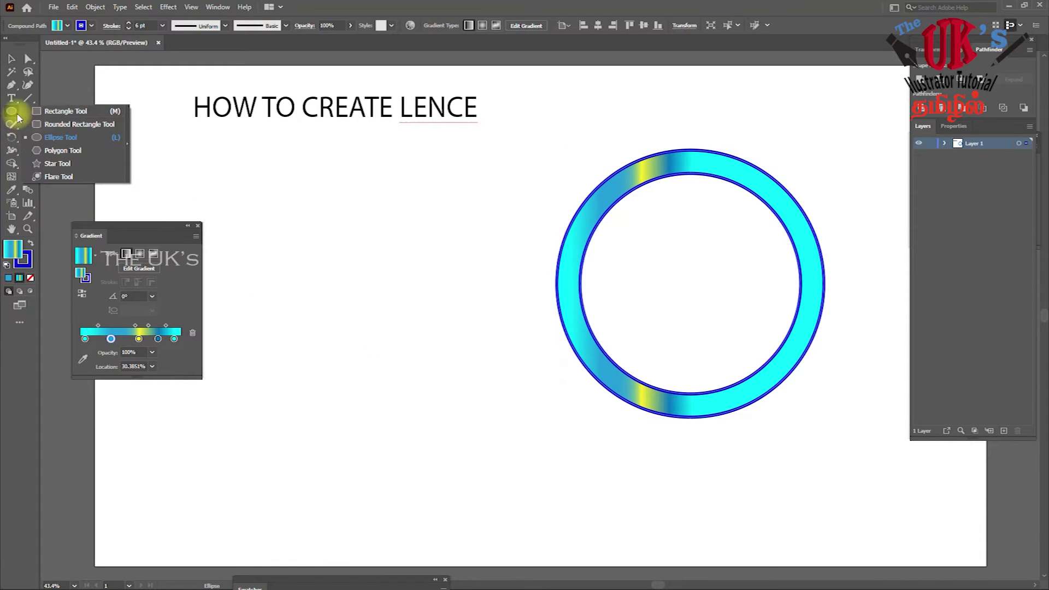
# Step: Draw a thin rounded-rectangle bar extending toward the ring
pyautogui.click(61, 125)
pyautogui.moveTo(251, 172)
pyautogui.mouseDown()
pyautogui.moveTo(506, 204)
pyautogui.moveTo(619, 201)
pyautogui.mouseUp()
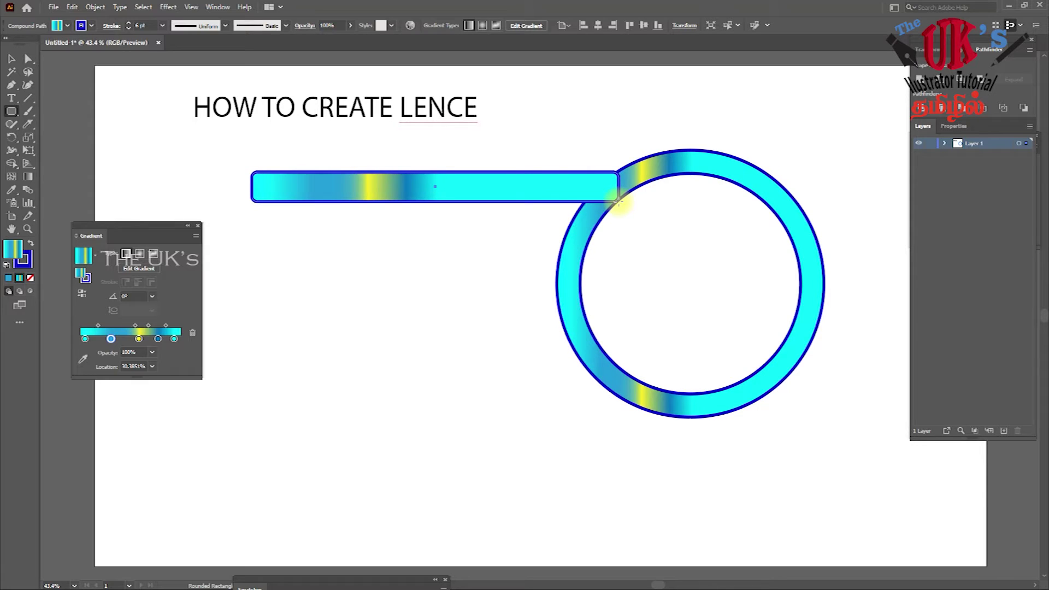
pyautogui.moveTo(619, 201); pyautogui.dragTo(619, 196)
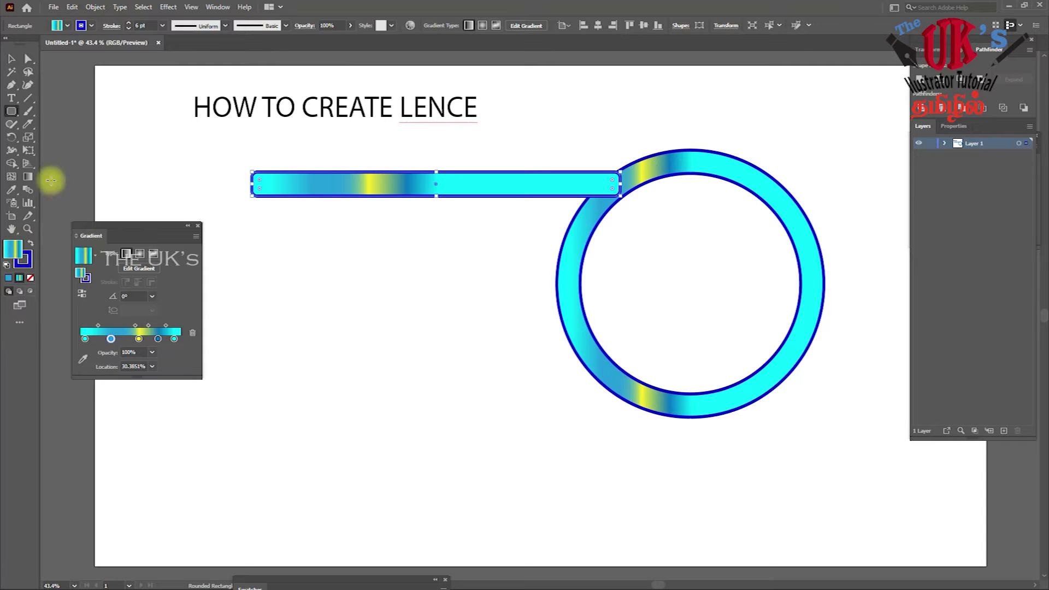
pyautogui.click(11, 59)
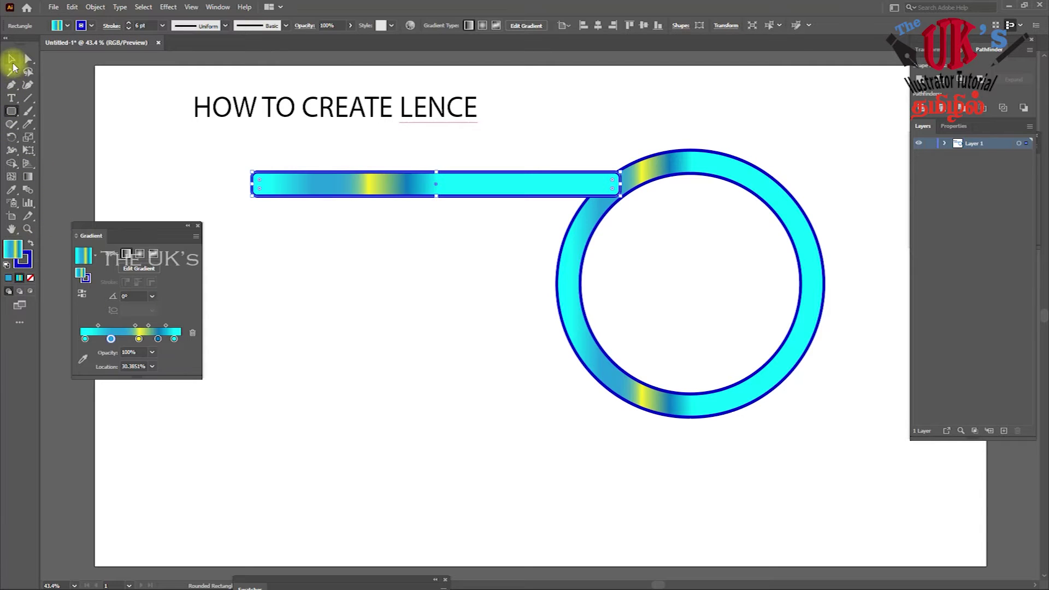
pyautogui.click(251, 203)
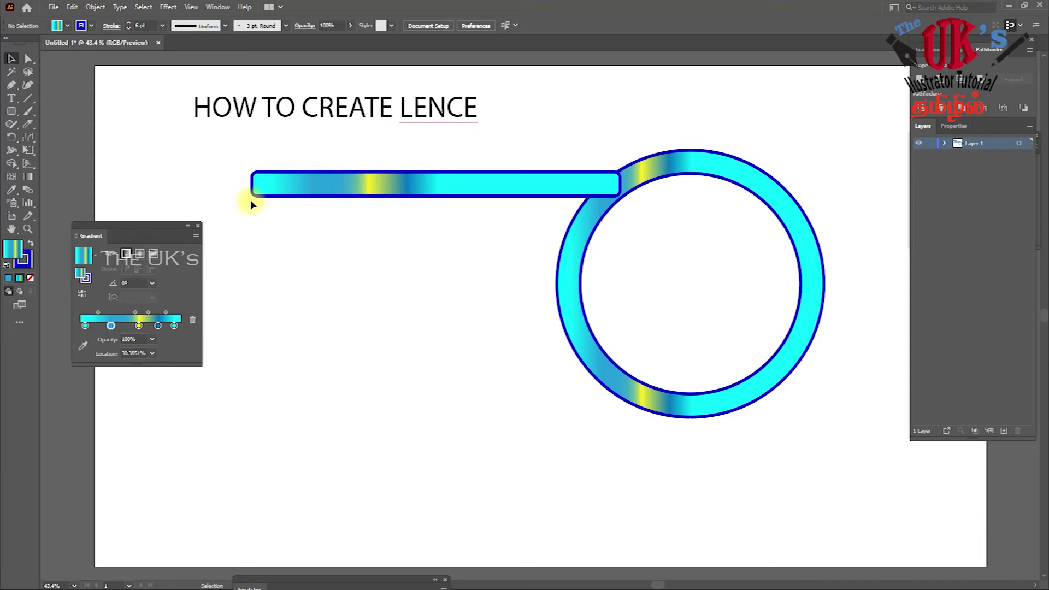
pyautogui.click(258, 194)
pyautogui.moveTo(251, 195); pyautogui.dragTo(300, 246)
pyautogui.hotkey('ctrl', 'z')
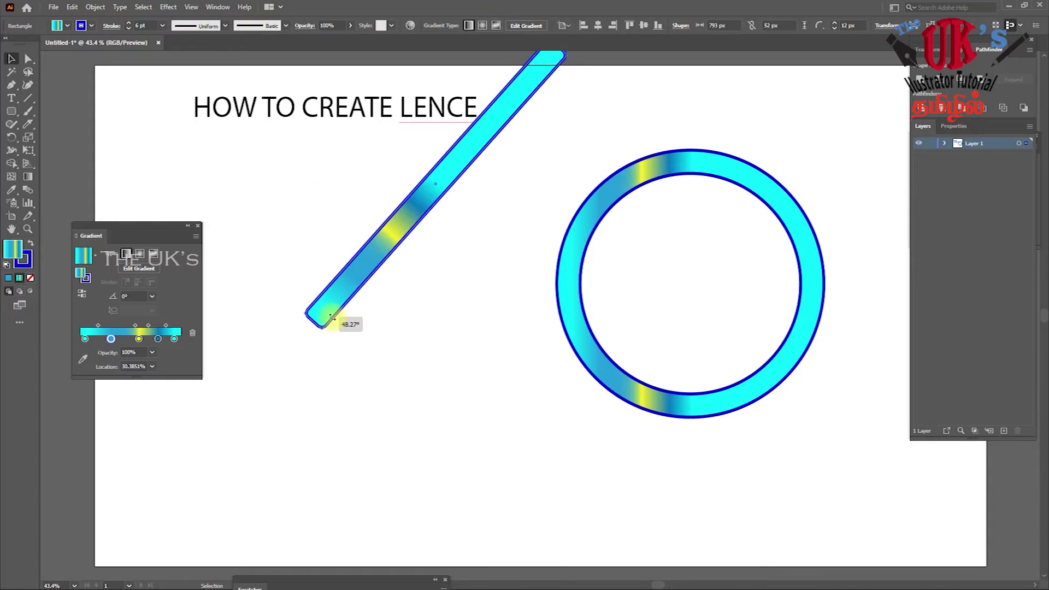
# Step: Rotate the bar about 14° and position it so its end touches the ring
pyautogui.moveTo(250, 201); pyautogui.dragTo(258, 232)
pyautogui.moveTo(478, 180)
pyautogui.mouseDown()
pyautogui.moveTo(539, 335)
pyautogui.moveTo(563, 304)
pyautogui.moveTo(579, 317)
pyautogui.moveTo(434, 342)
pyautogui.moveTo(436, 352)
pyautogui.moveTo(404, 373)
pyautogui.mouseUp()
pyautogui.hotkey('ctrl', 'z')
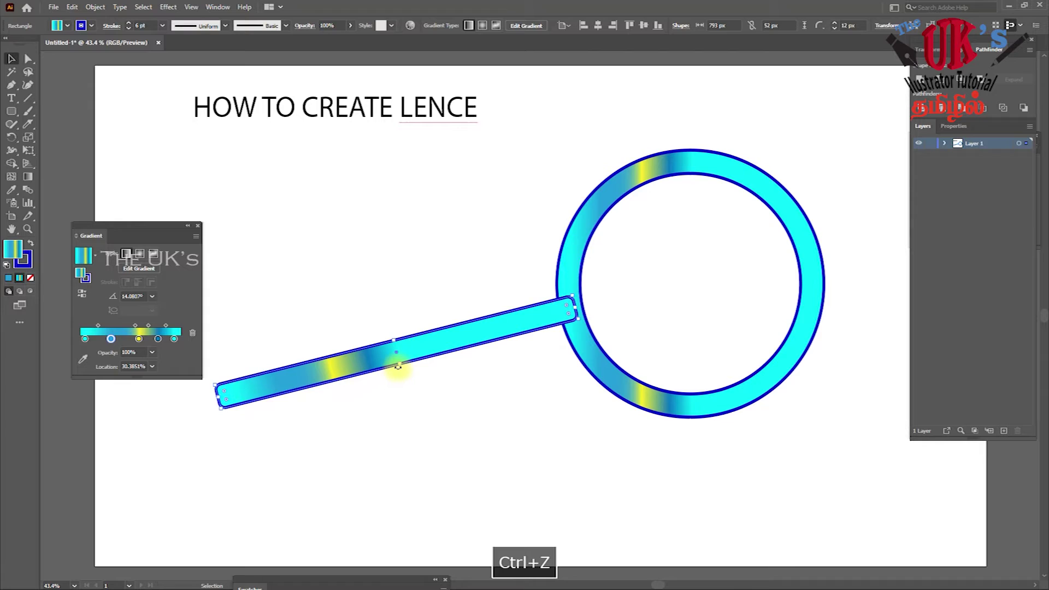
pyautogui.moveTo(398, 363); pyautogui.dragTo(398, 340)
pyautogui.click(382, 292)
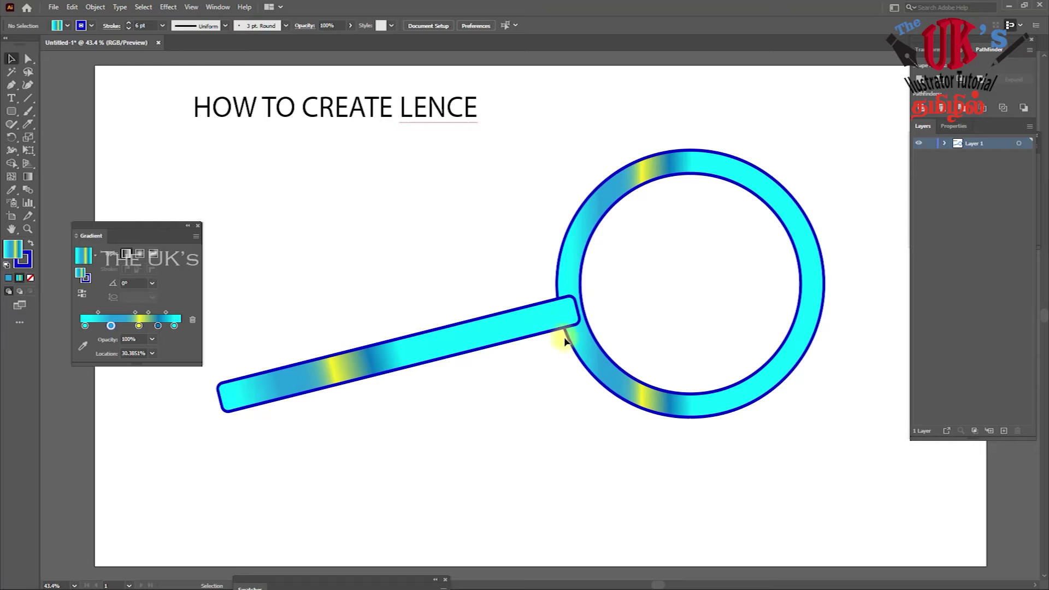
pyautogui.click(588, 354)
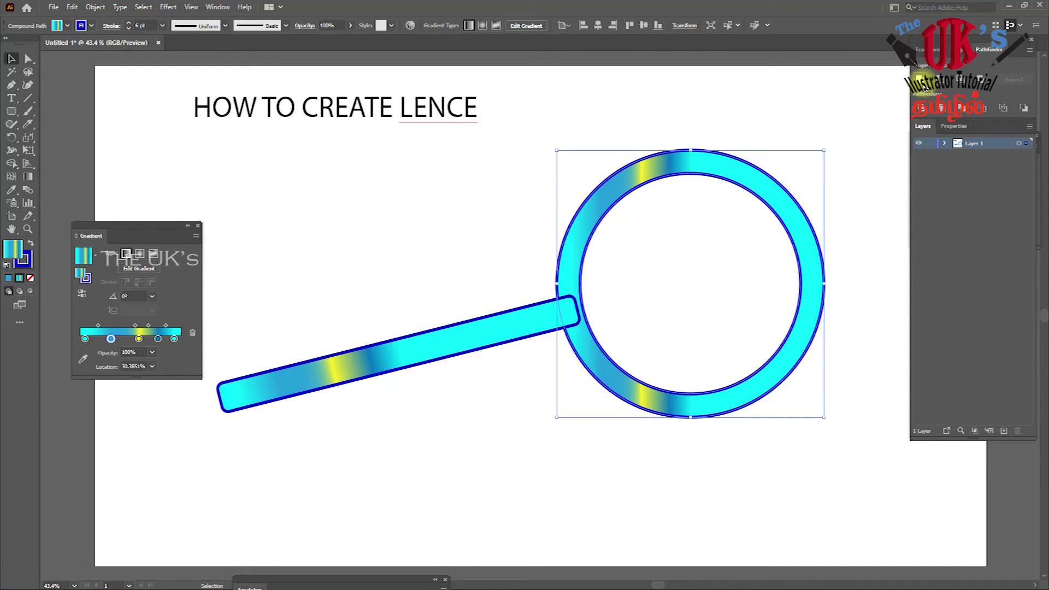
pyautogui.click(645, 205)
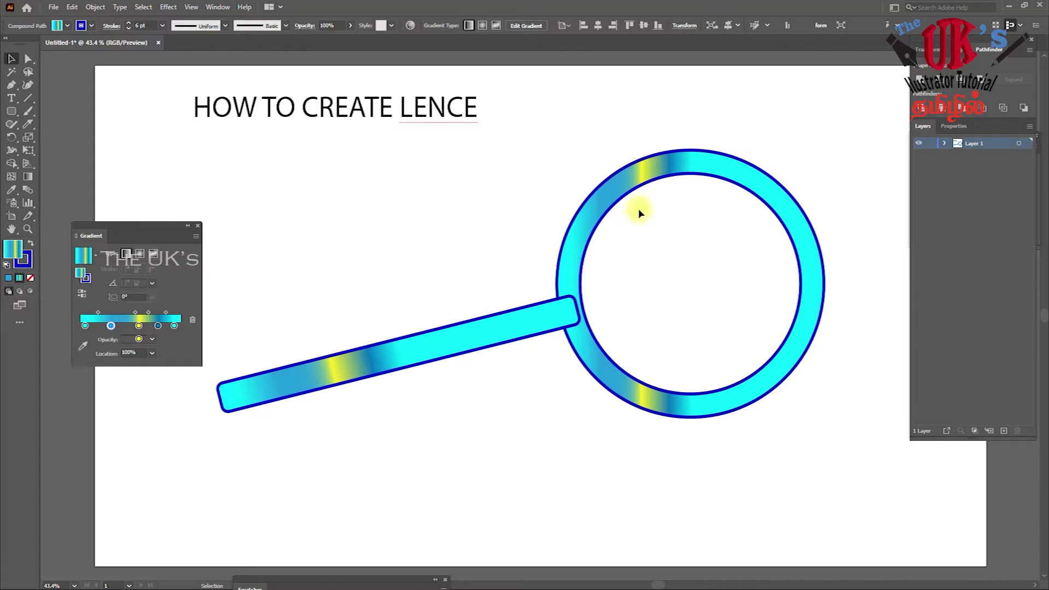
# Step: Merge the handle bar and lens ring into one shape with Pathfinder Unite
pyautogui.click(572, 306)
pyautogui.keyDown('shift'); pyautogui.click(585, 243); pyautogui.keyUp('shift')
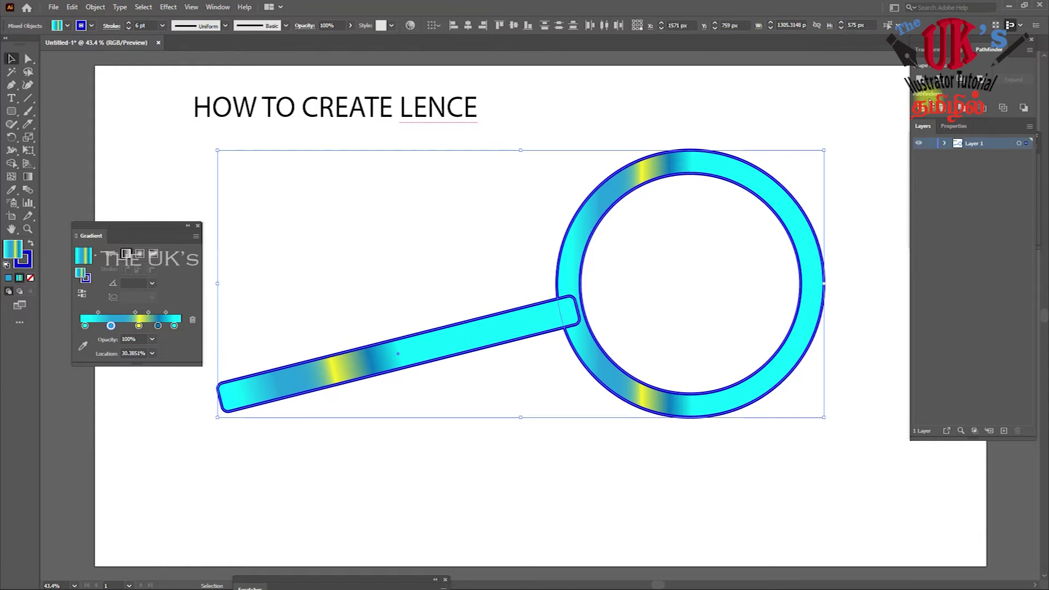
pyautogui.click(920, 79)
pyautogui.click(877, 138)
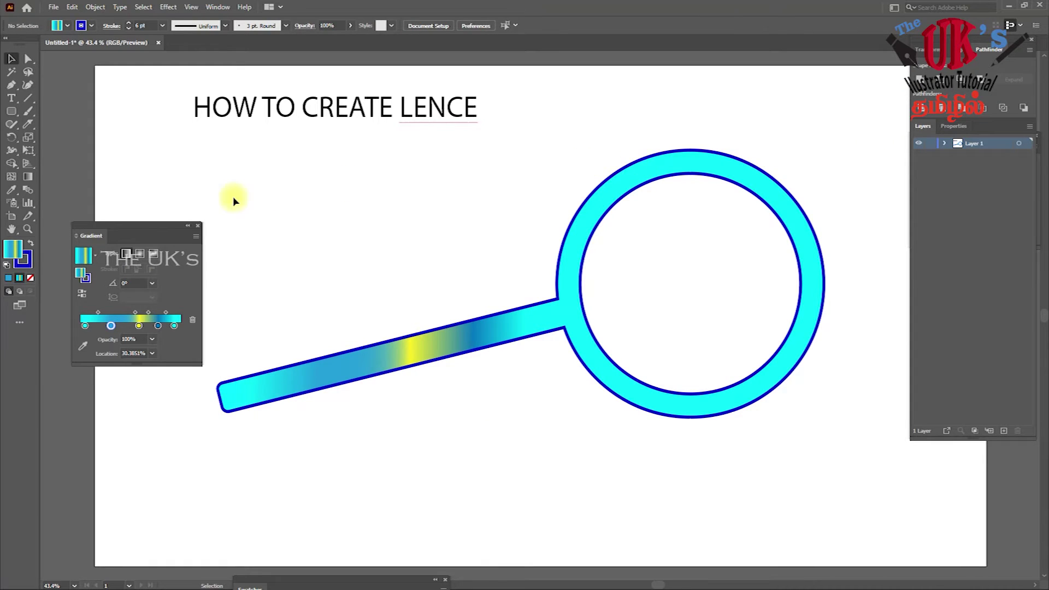
# Step: Move the Gradient panel aside and shift the yellow stop on the magnifier's gradient
pyautogui.moveTo(152, 234); pyautogui.dragTo(199, 114)
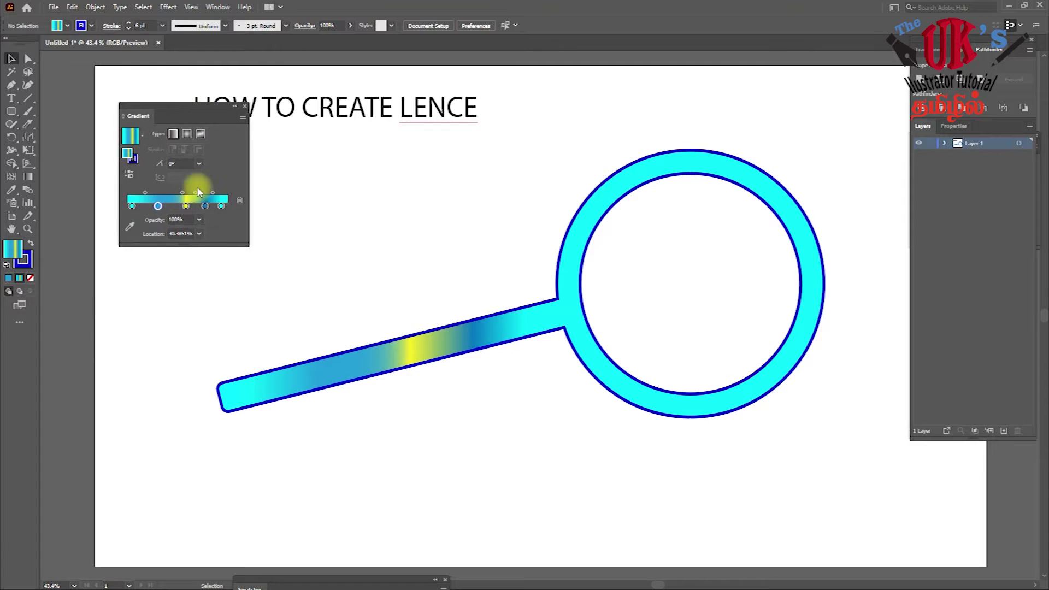
pyautogui.moveTo(221, 206); pyautogui.dragTo(175, 206)
pyautogui.click(180, 206)
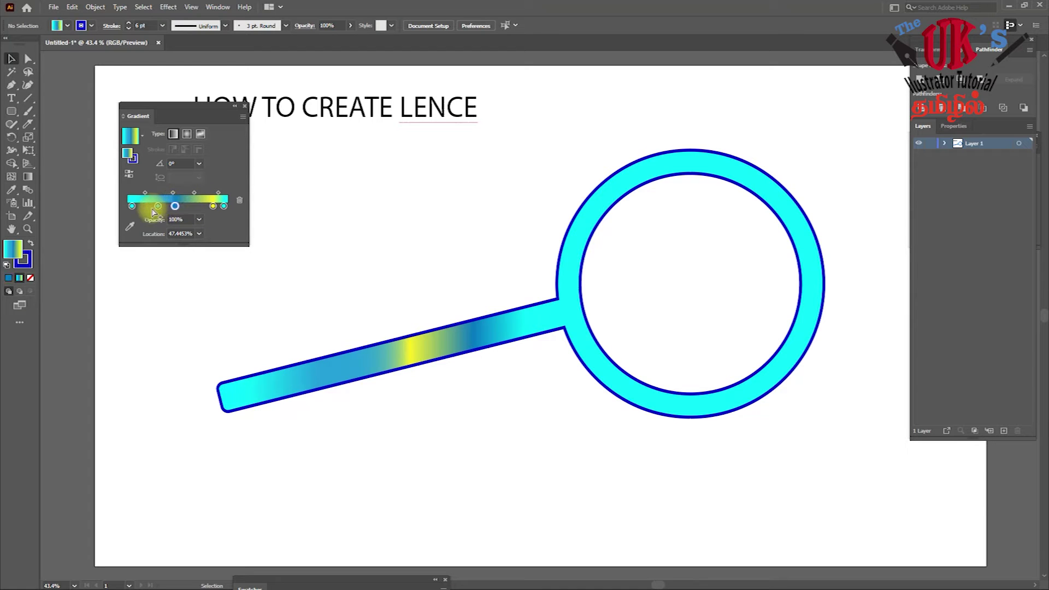
pyautogui.click(654, 153)
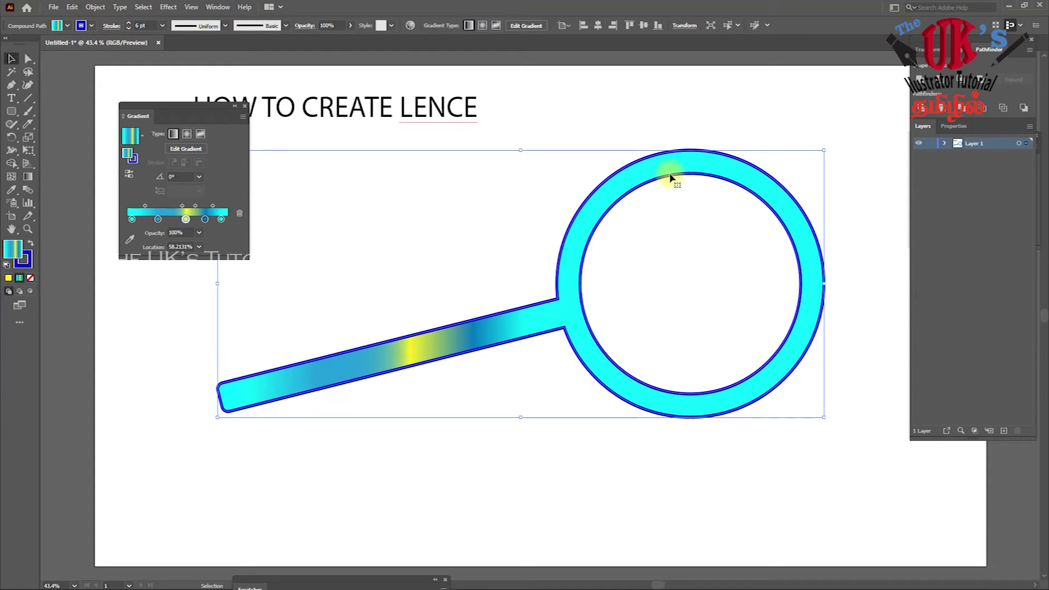
pyautogui.click(775, 119)
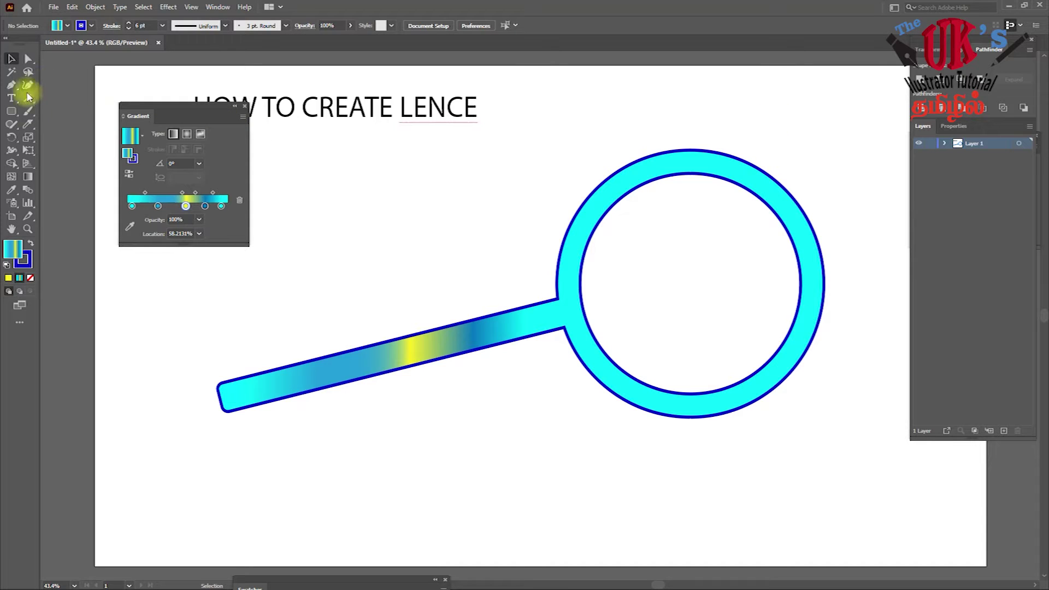
pyautogui.moveTo(11, 111); pyautogui.dragTo(52, 126)
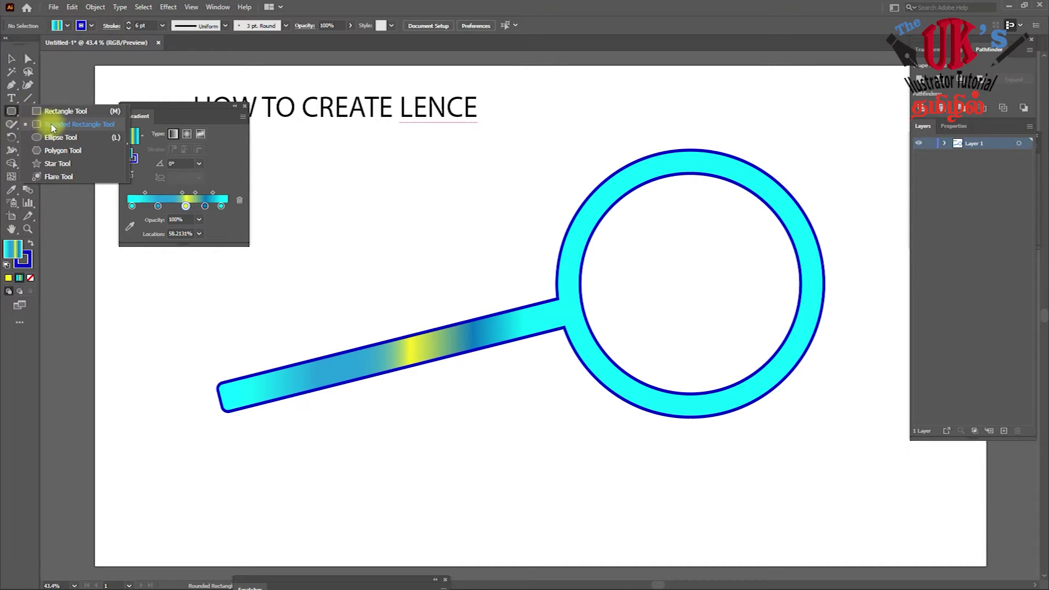
# Step: Draw a circle with the Ellipse tool, fill it white, and centre it inside the ring
pyautogui.moveTo(55, 128); pyautogui.dragTo(55, 137)
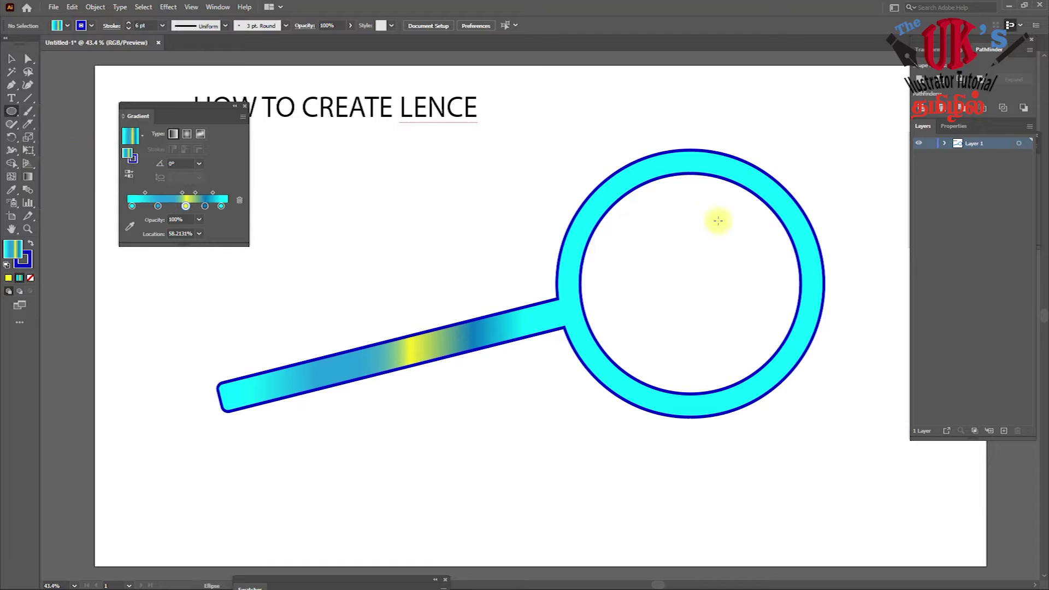
pyautogui.moveTo(634, 202)
pyautogui.mouseDown()
pyautogui.moveTo(830, 382)
pyautogui.moveTo(848, 415)
pyautogui.mouseUp()
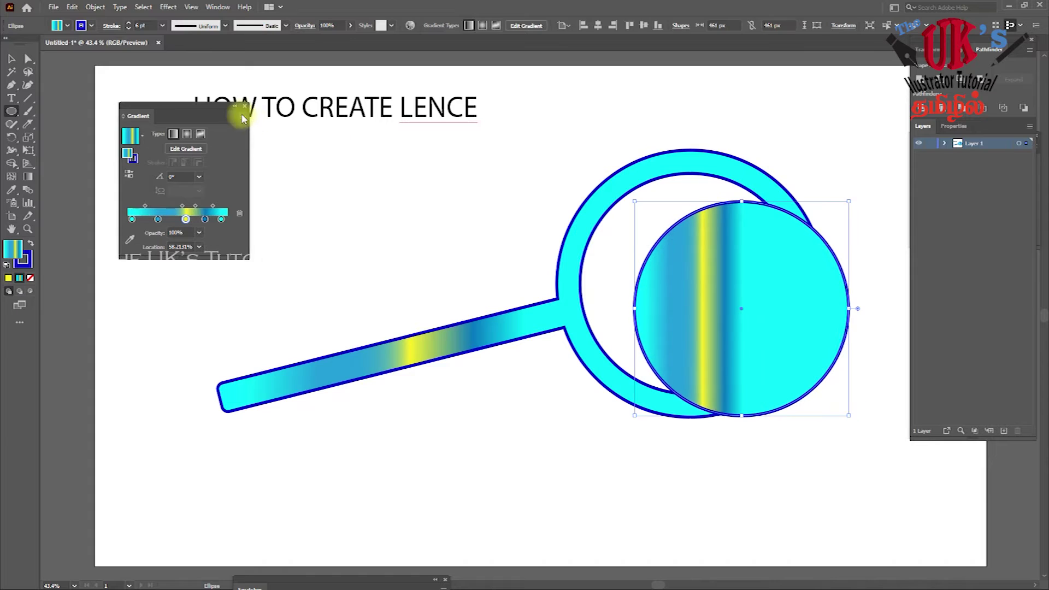
pyautogui.doubleClick(15, 251)
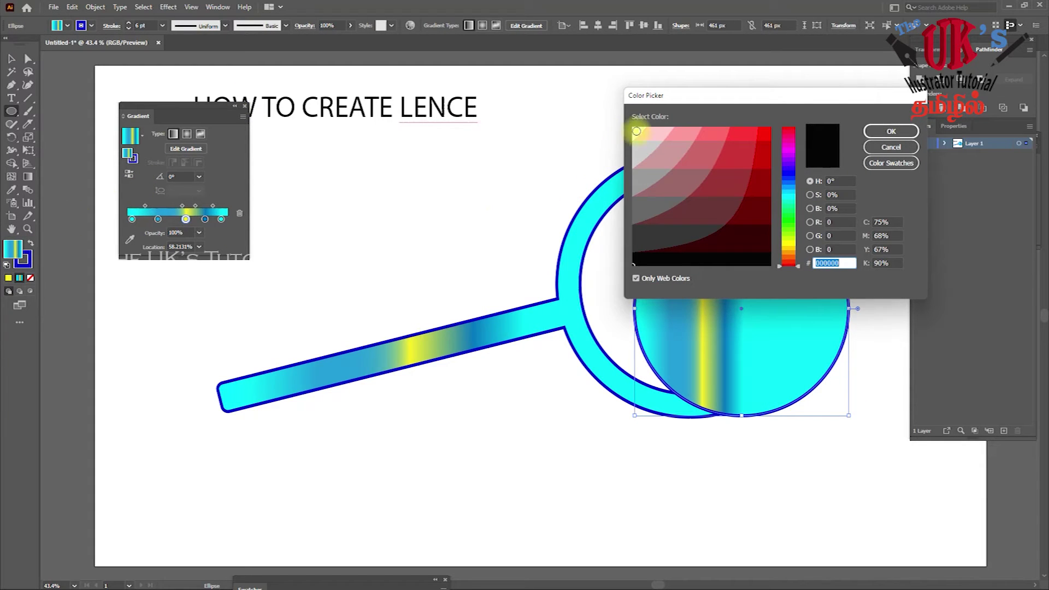
pyautogui.click(637, 129)
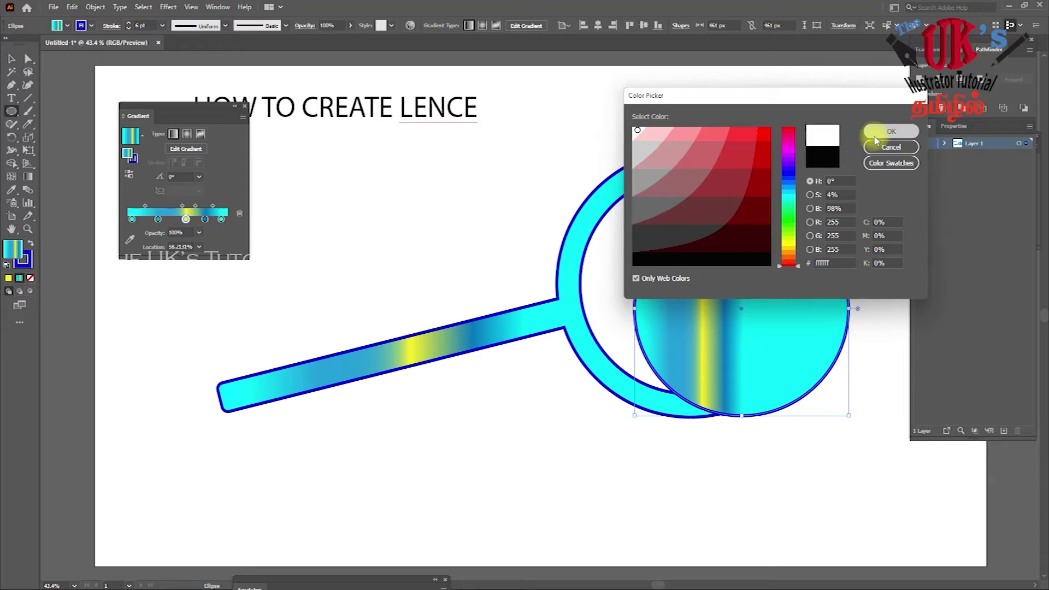
pyautogui.click(876, 134)
pyautogui.click(12, 60)
pyautogui.moveTo(718, 320); pyautogui.dragTo(665, 294)
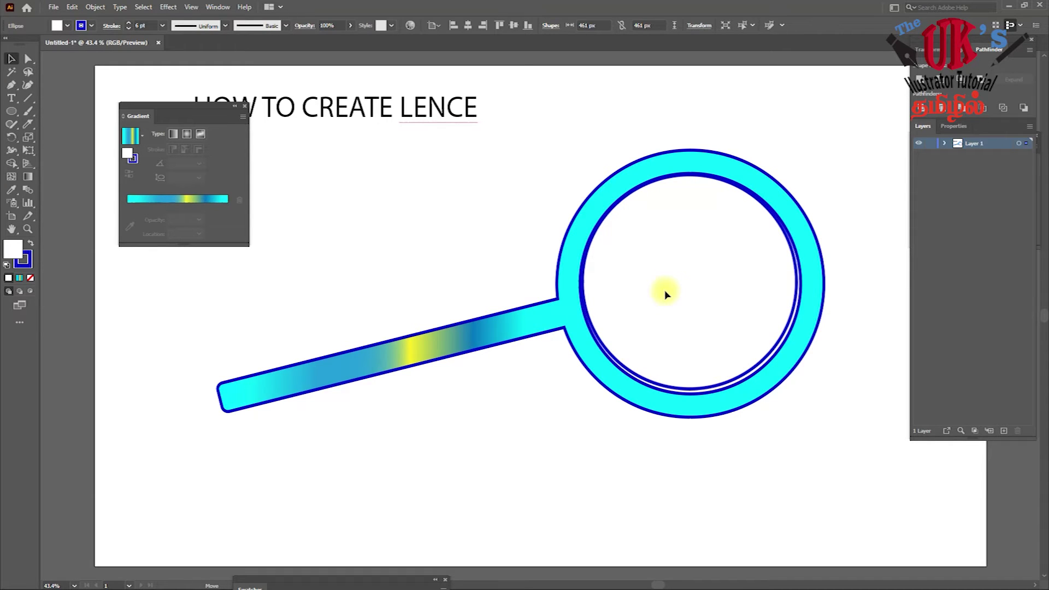
# Step: Give the lens circle a 0.25 pt stroke, shrink and centre it, and apply a radial gradient
pyautogui.click(162, 26)
pyautogui.click(176, 36)
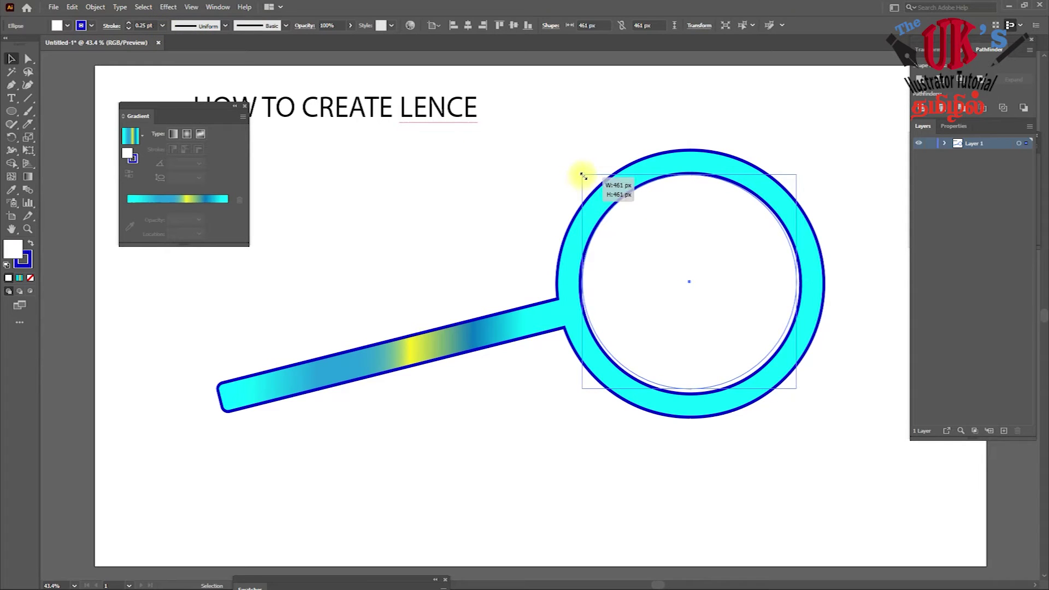
pyautogui.moveTo(583, 176); pyautogui.dragTo(595, 188)
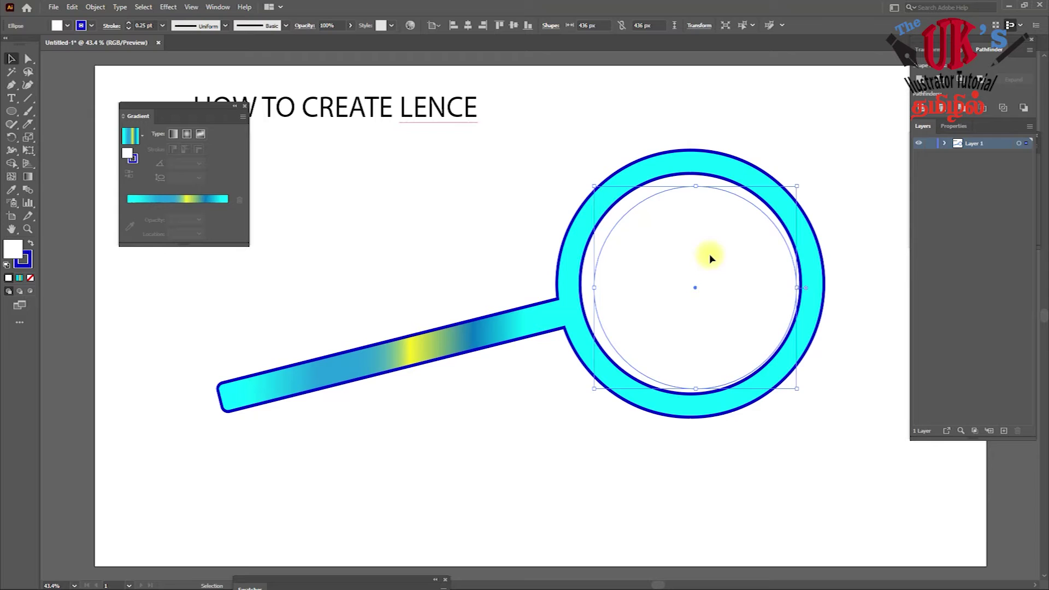
pyautogui.moveTo(710, 250); pyautogui.dragTo(707, 248)
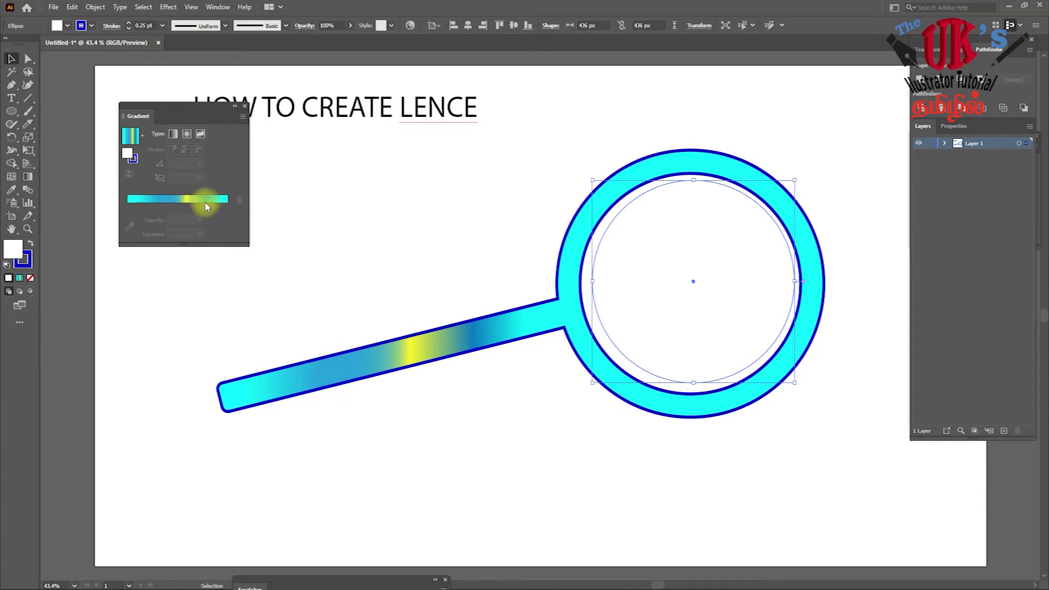
pyautogui.click(187, 135)
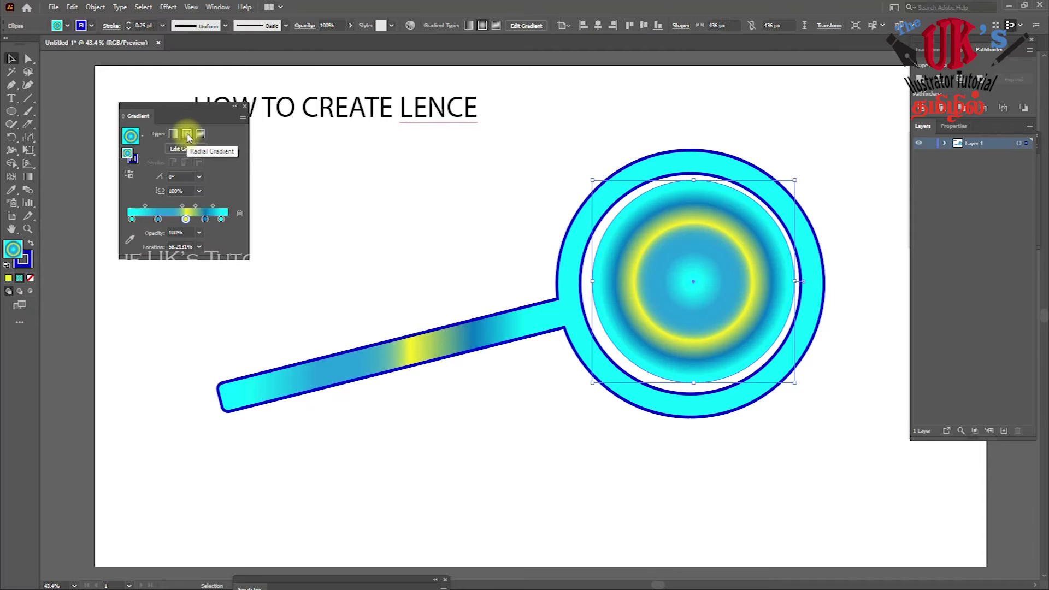
# Step: Remove the yellow and extra stops from the lens gradient and enlarge its cyan centre
pyautogui.click(222, 220)
pyautogui.click(238, 214)
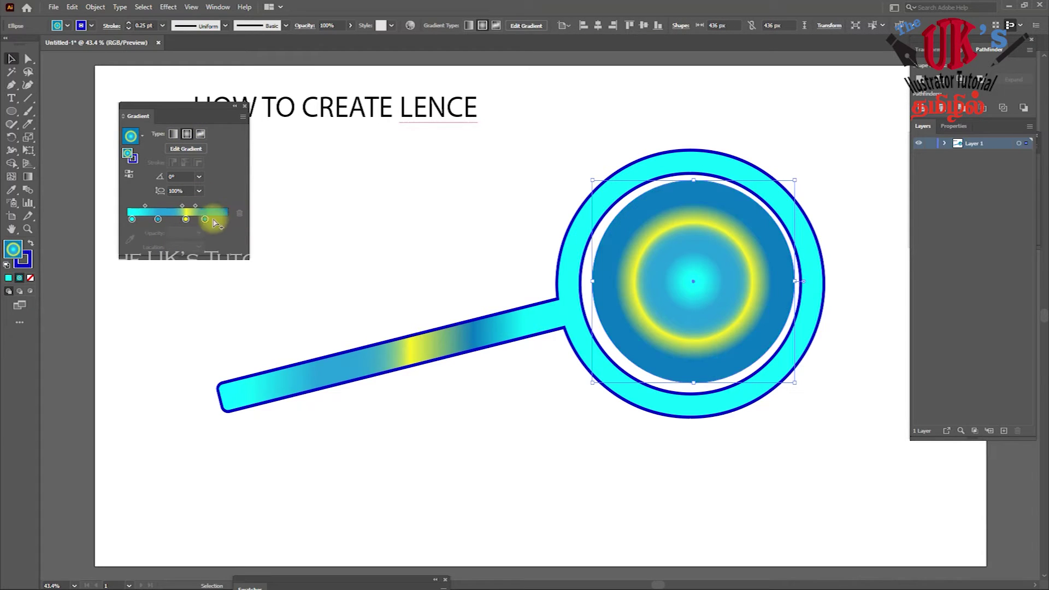
pyautogui.click(238, 214)
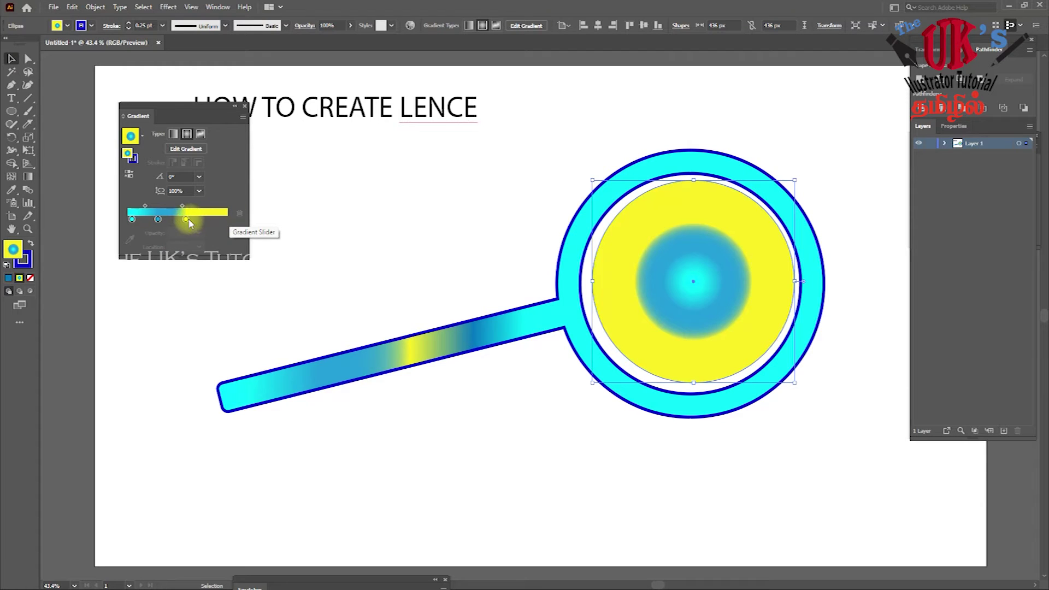
pyautogui.moveTo(186, 219); pyautogui.dragTo(240, 217)
pyautogui.click(159, 220)
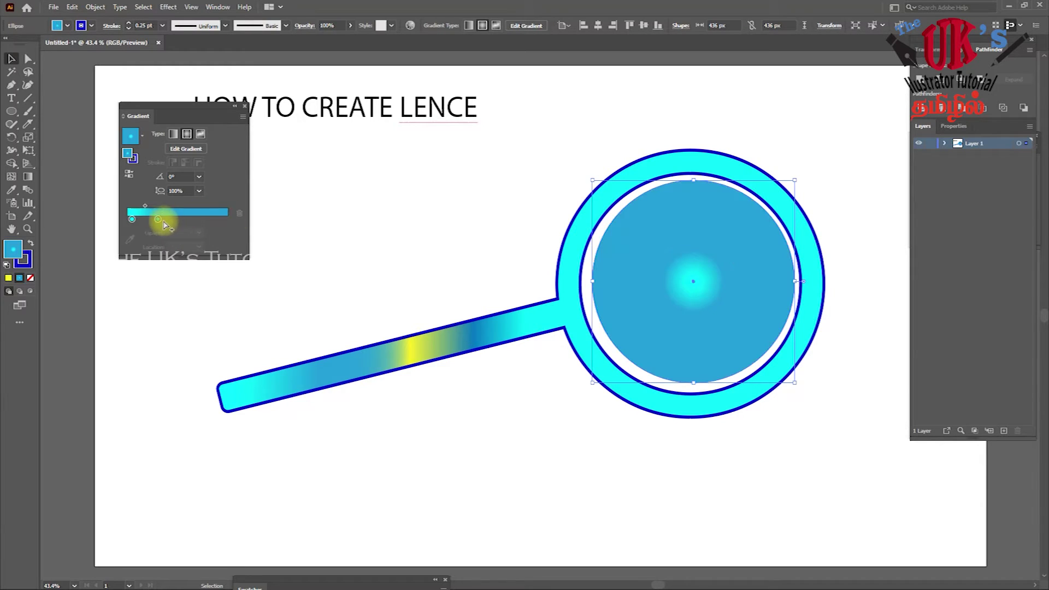
pyautogui.moveTo(158, 219); pyautogui.dragTo(202, 220)
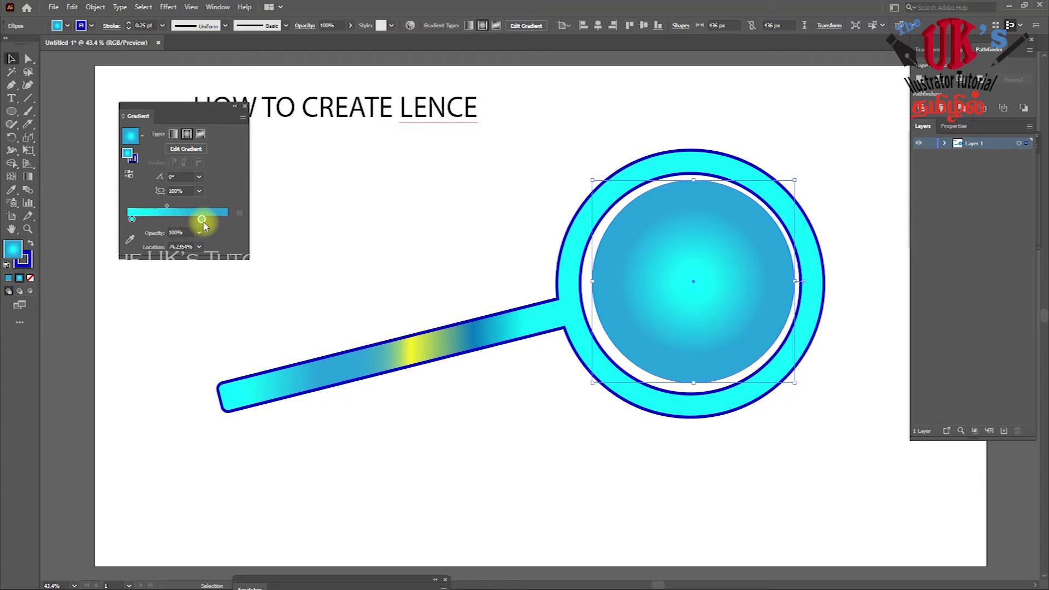
pyautogui.moveTo(132, 220); pyautogui.dragTo(242, 215)
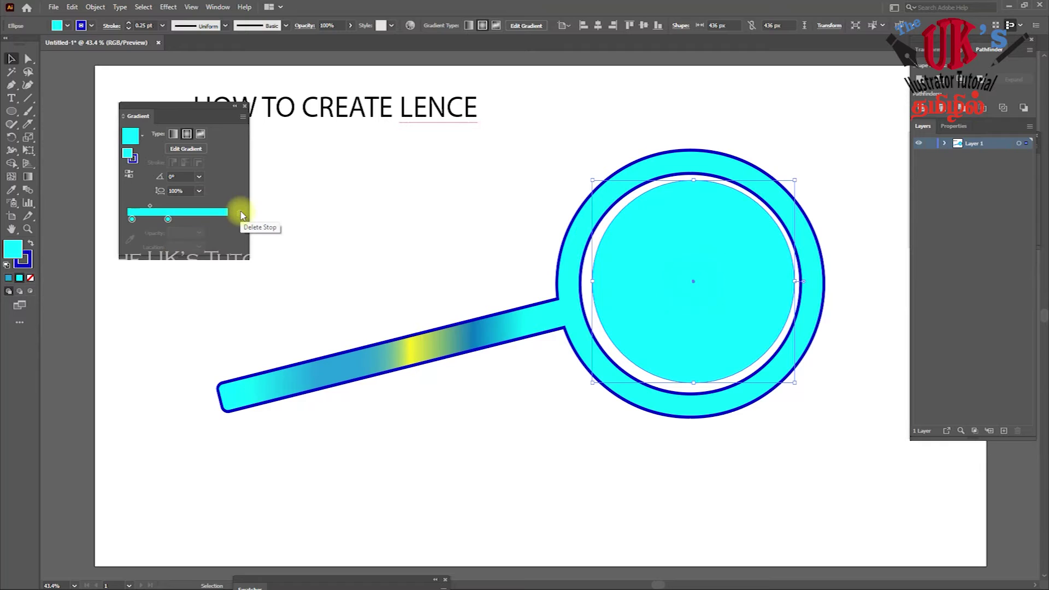
pyautogui.moveTo(167, 220); pyautogui.dragTo(210, 220)
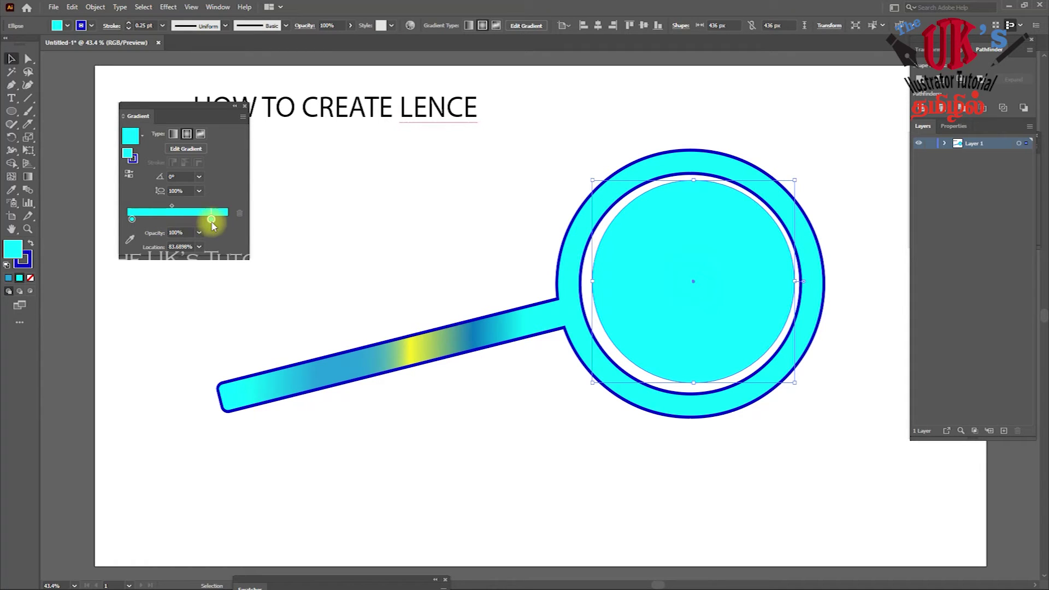
pyautogui.moveTo(135, 222); pyautogui.dragTo(147, 220)
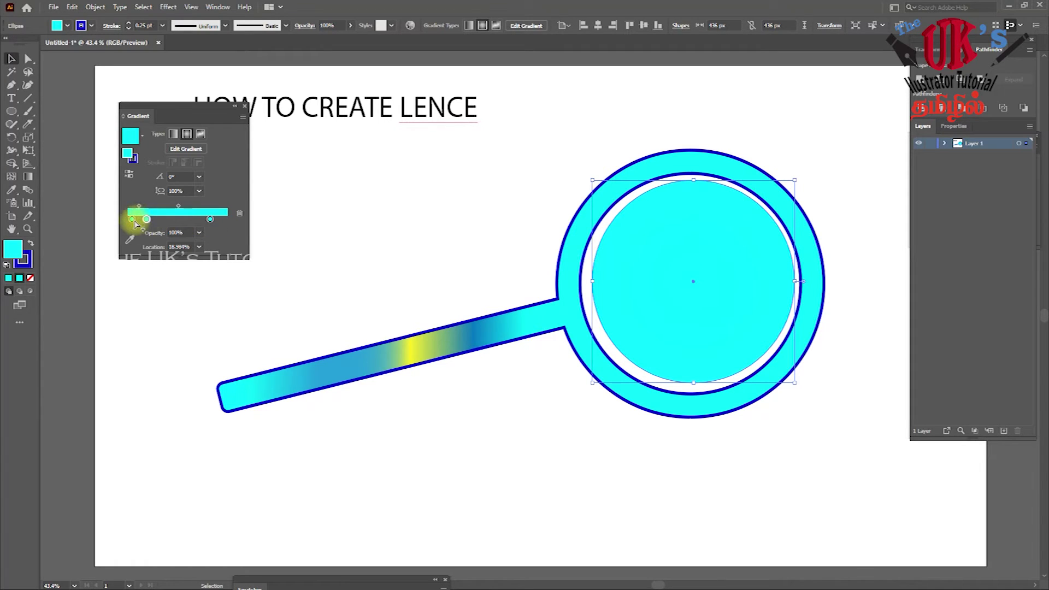
pyautogui.click(239, 215)
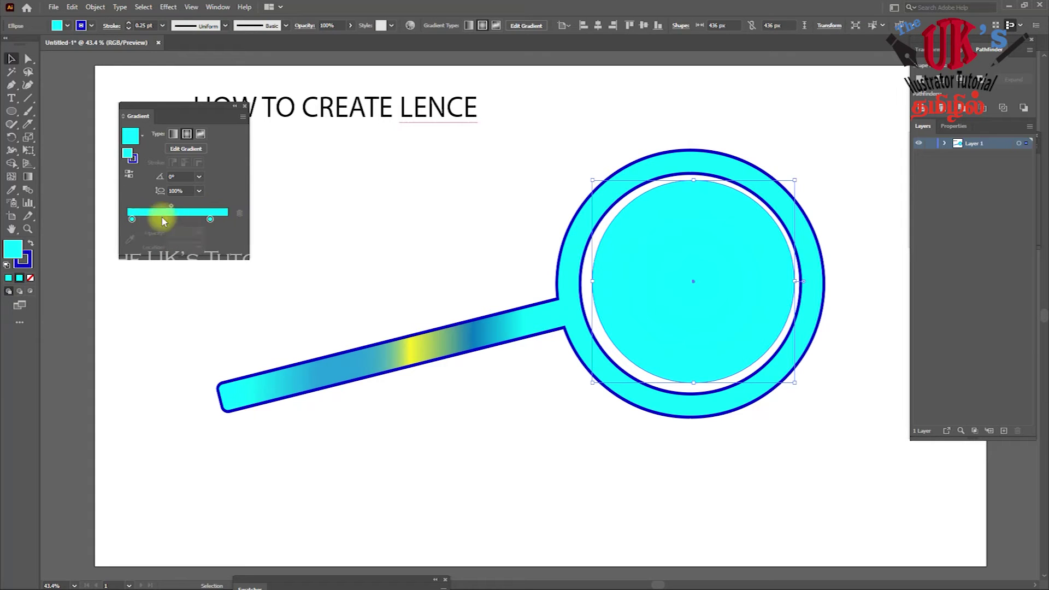
# Step: Make the left gradient stop white and drag it right to widen the white centre
pyautogui.click(133, 222)
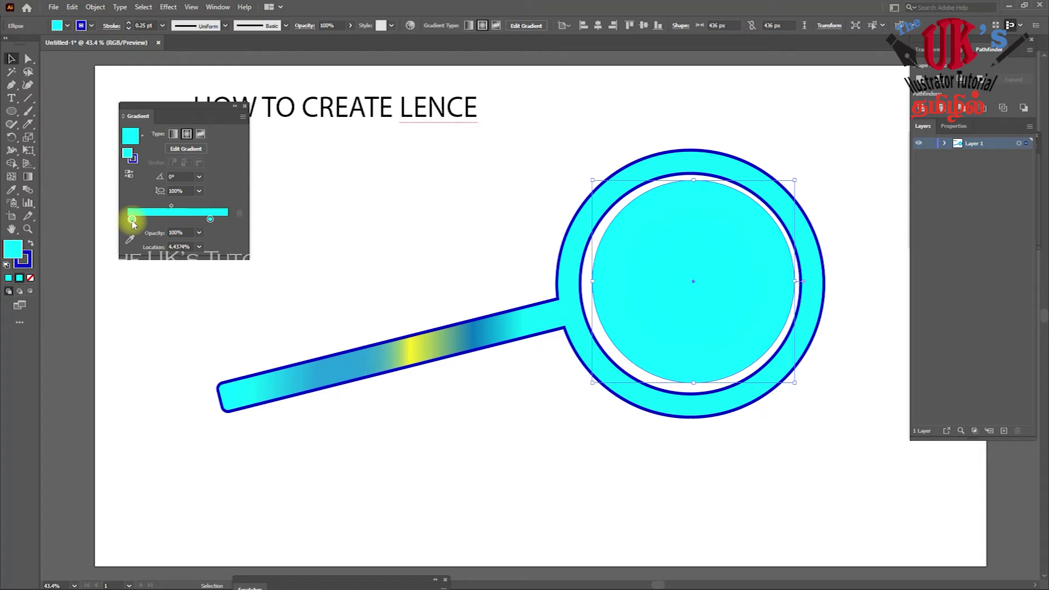
pyautogui.doubleClick(132, 220)
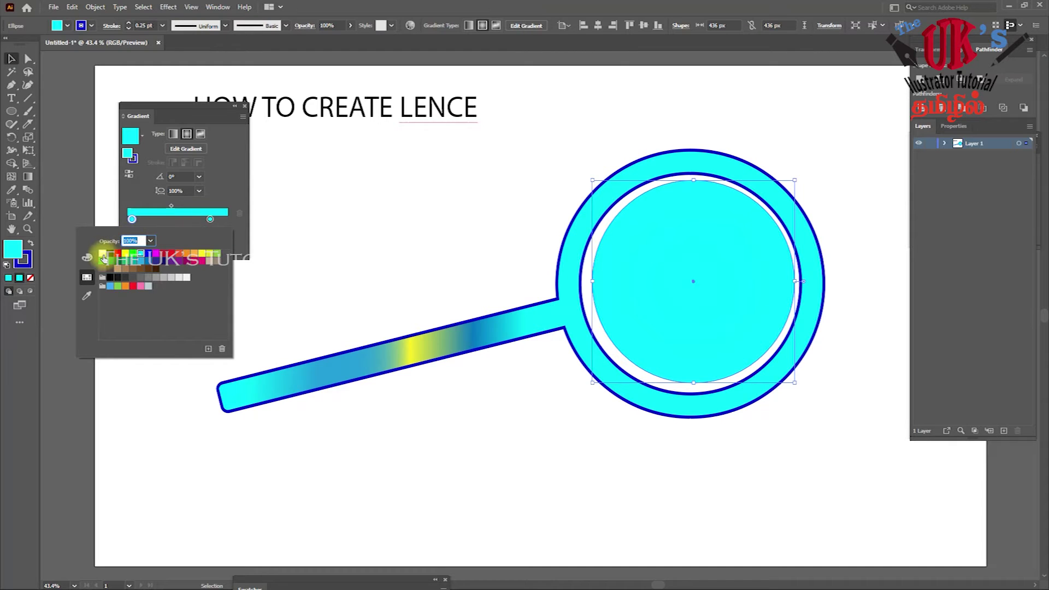
pyautogui.click(103, 254)
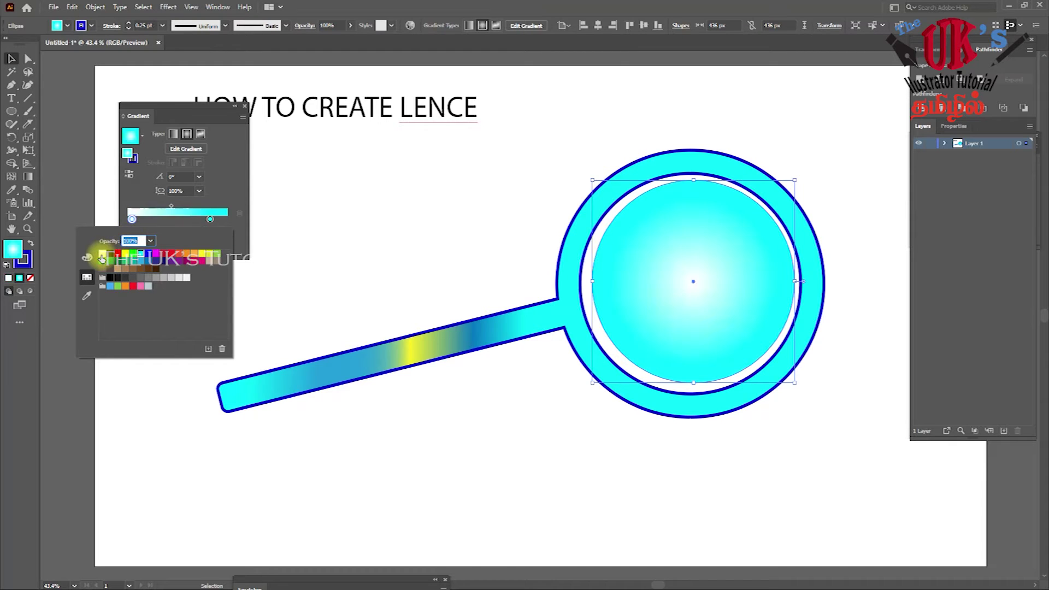
pyautogui.click(138, 224)
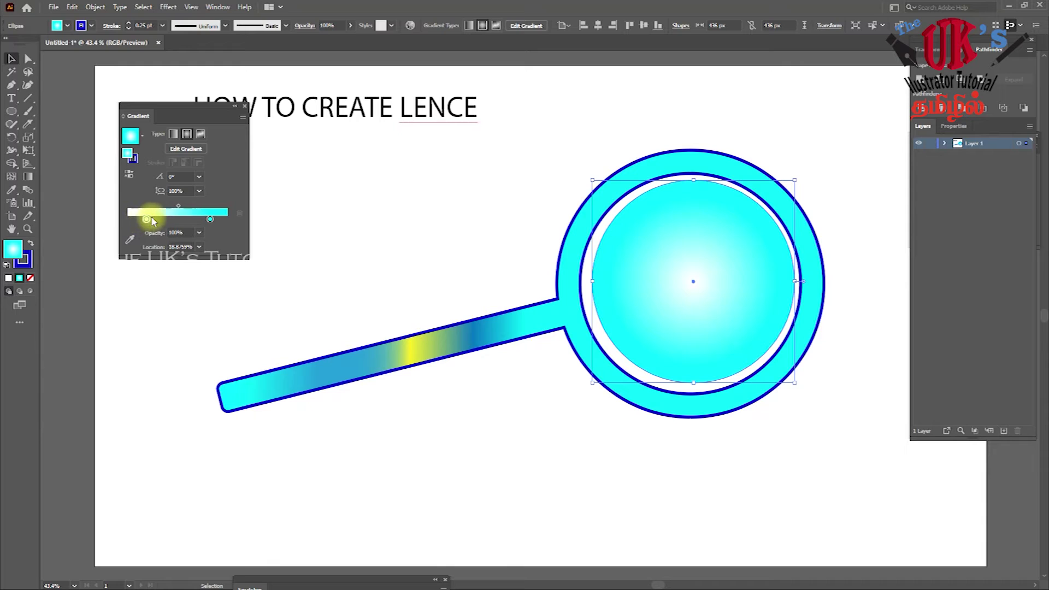
pyautogui.moveTo(131, 219); pyautogui.dragTo(151, 219)
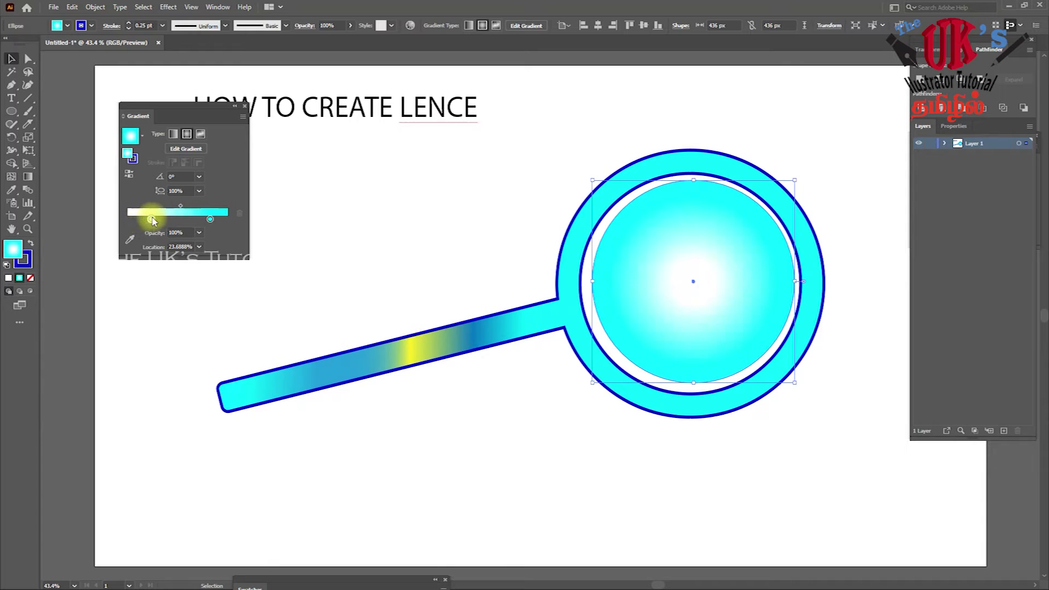
pyautogui.click(200, 135)
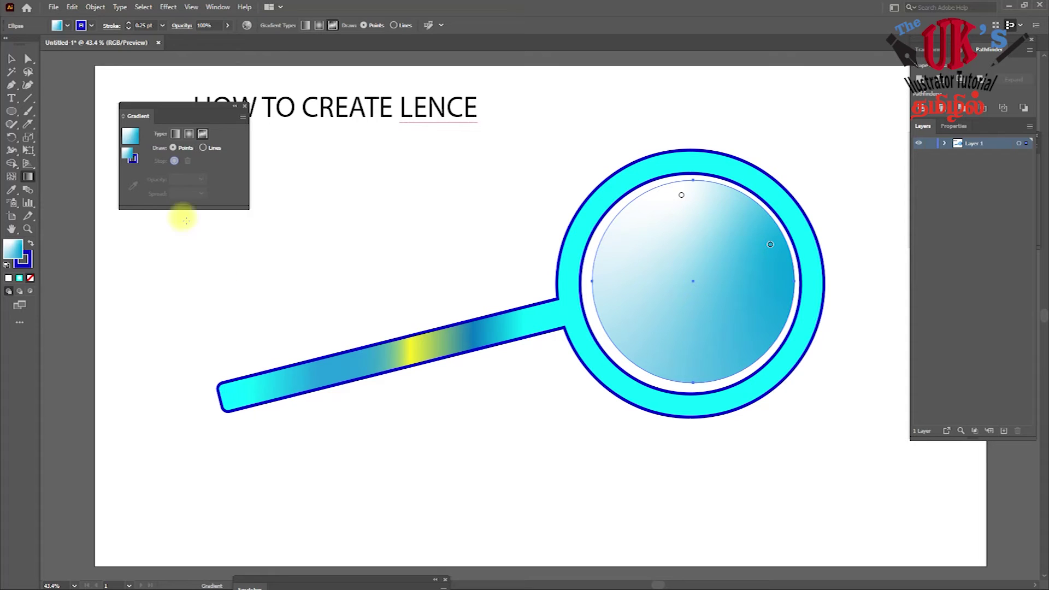
# Step: Check the lens outline weight list, leaving the stroke at 0.25 pt
pyautogui.click(163, 25)
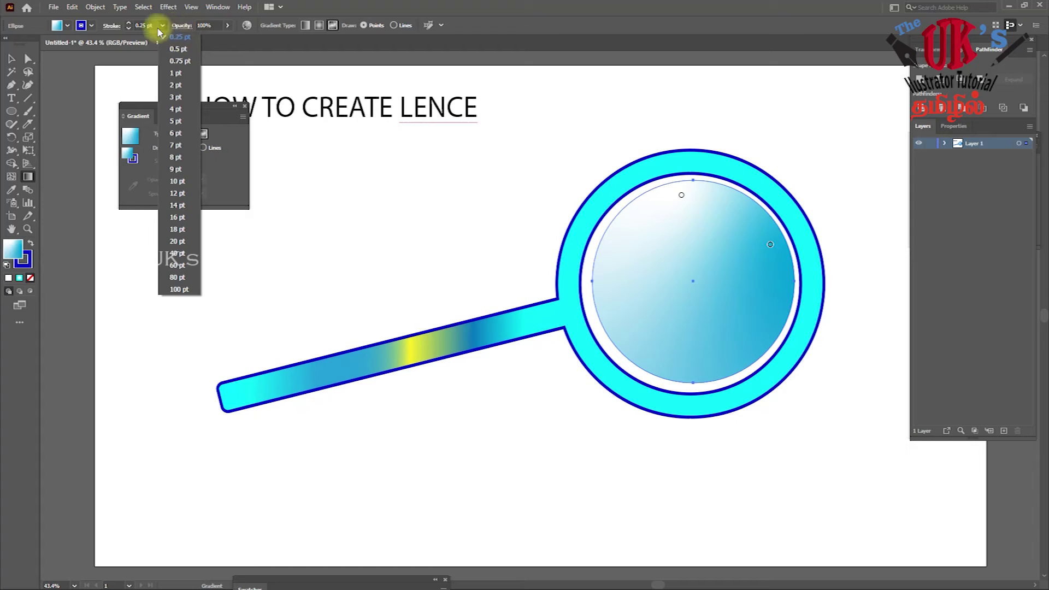
pyautogui.click(162, 25)
pyautogui.click(143, 25)
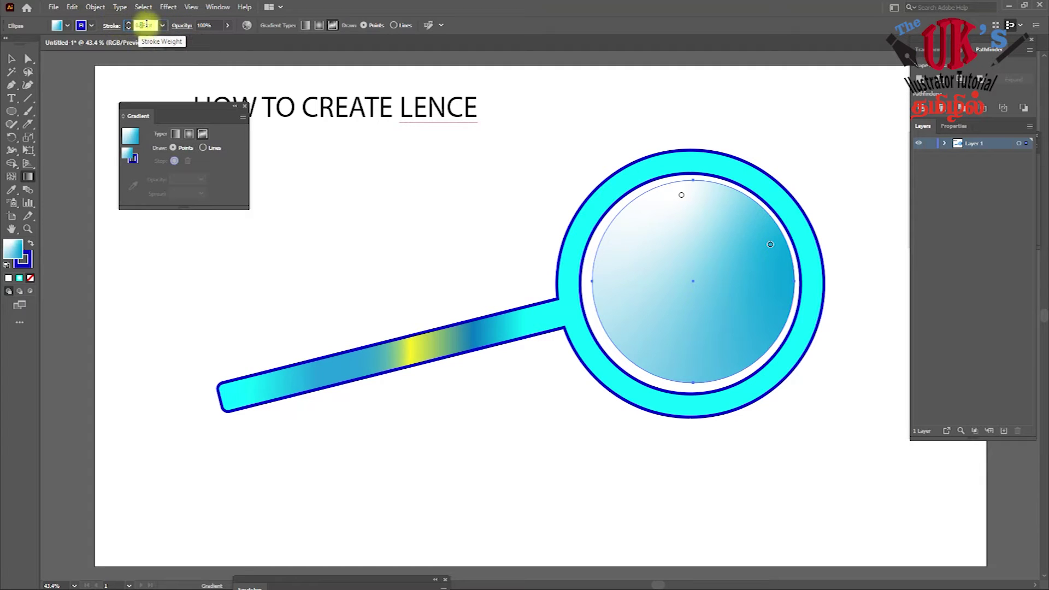
pyautogui.click(198, 48)
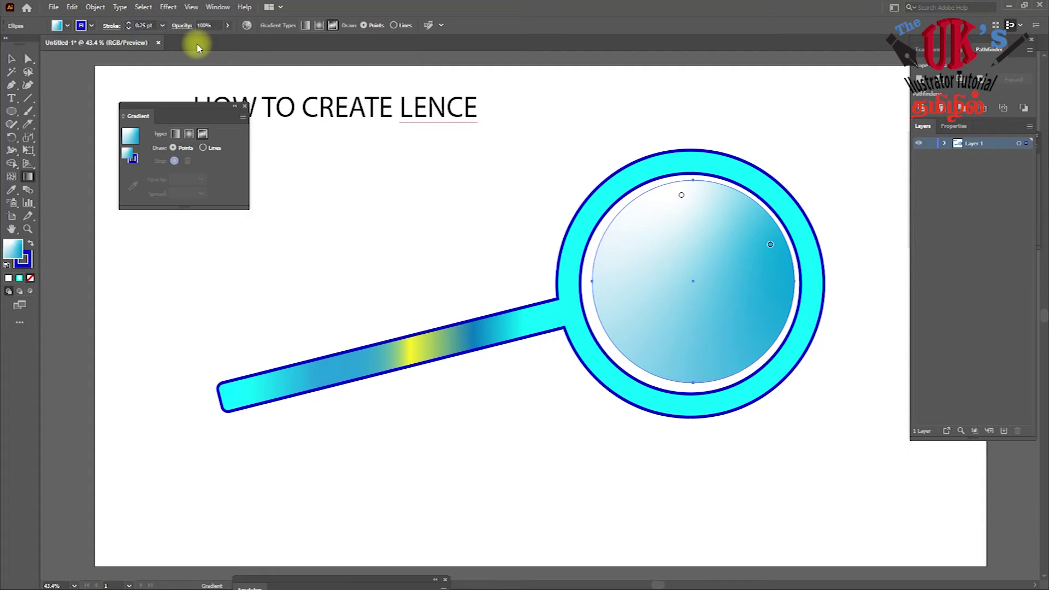
# Step: Reselect the lens circle and nudge it down two steps with the arrow keys
pyautogui.click(11, 59)
pyautogui.click(808, 173)
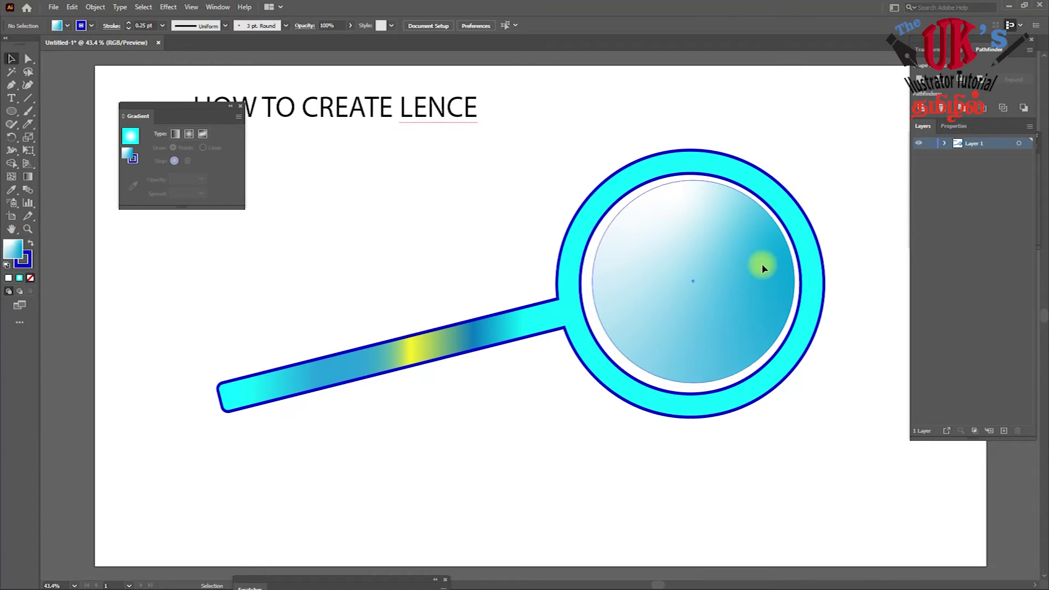
pyautogui.click(761, 266)
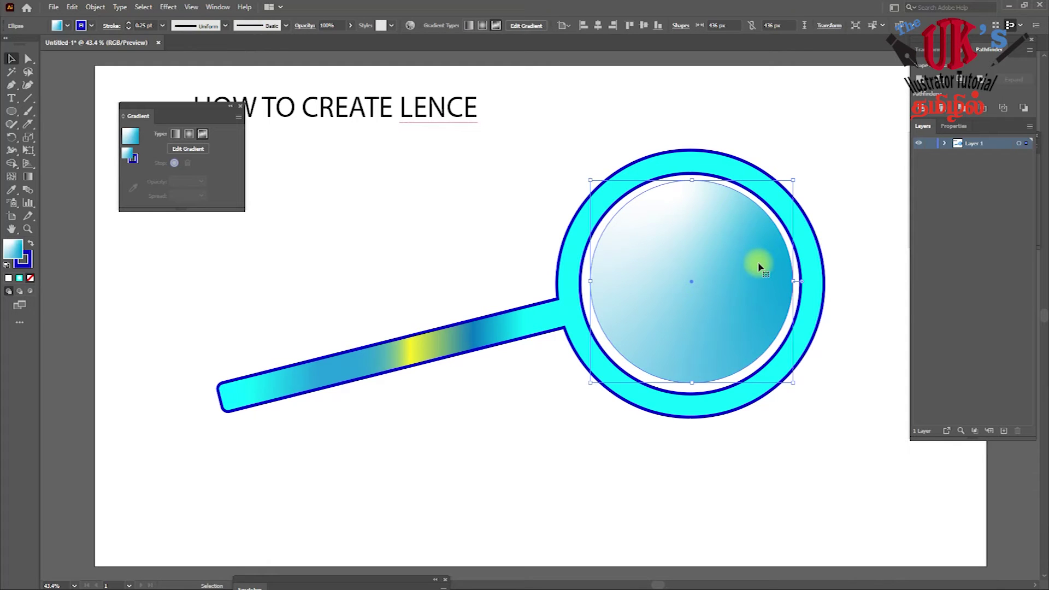
pyautogui.press('Down')
pyautogui.press('Down')
pyautogui.press('Down')
pyautogui.press('Down')
pyautogui.press('Down')
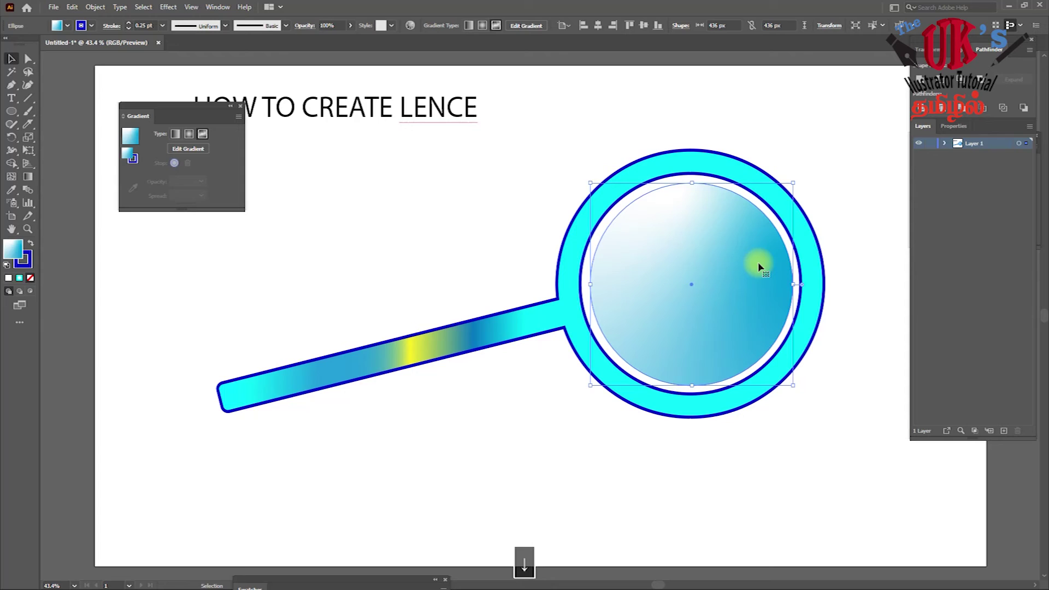
# Step: Nudge the lens one step left and one step up to centre it in the ring
pyautogui.press('Left')
pyautogui.press('Up')
pyautogui.press('Up')
pyautogui.press('Up')
pyautogui.press('Up')
pyautogui.press('Down')
pyautogui.press('Down')
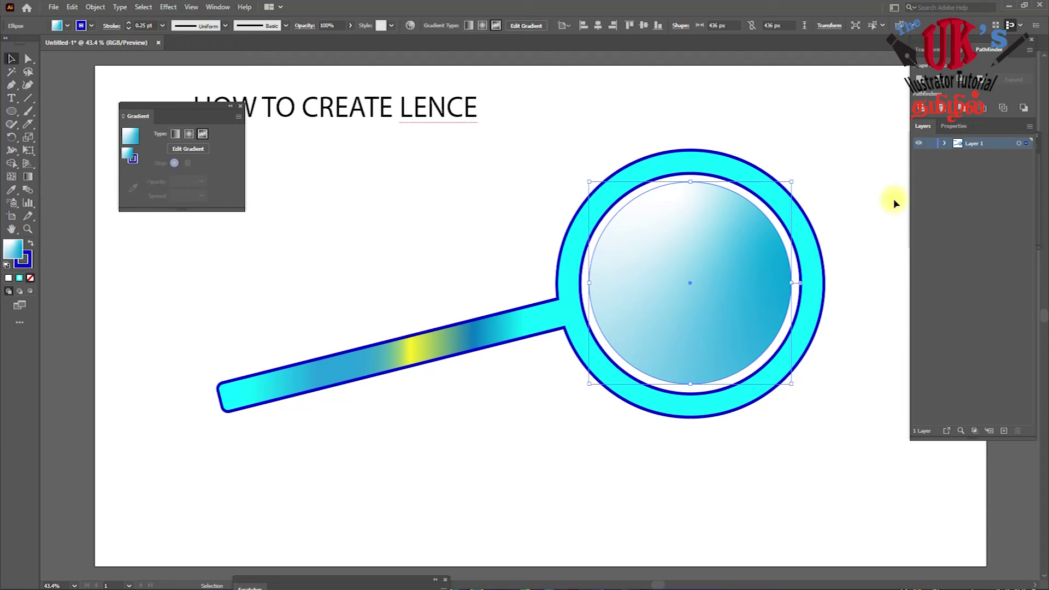
# Step: Select the ring-and-handle shape and drag the yellow stops off its gradient slider
pyautogui.click(854, 190)
pyautogui.click(729, 249)
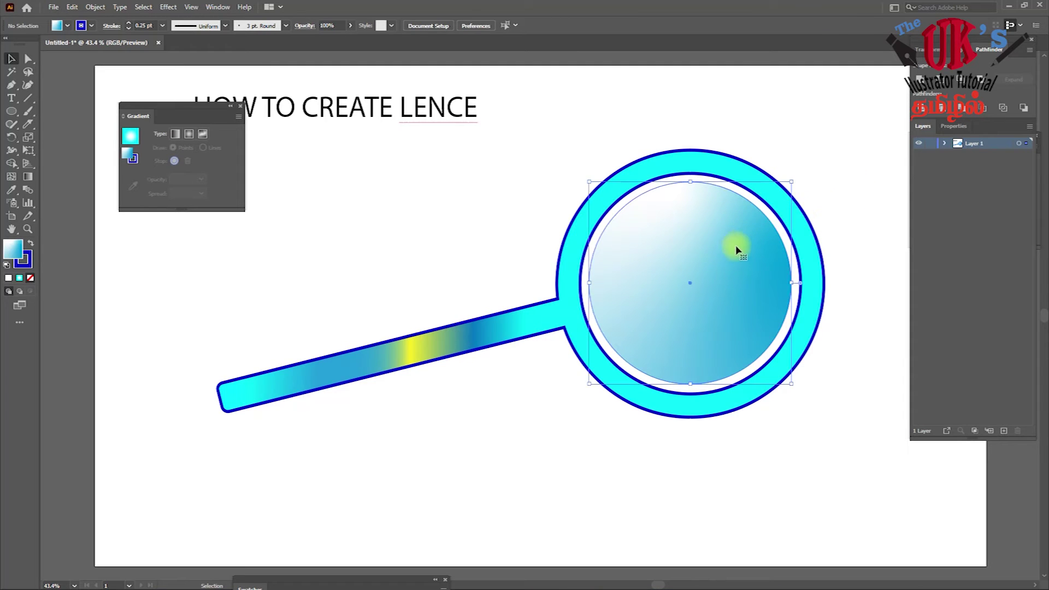
pyautogui.click(844, 97)
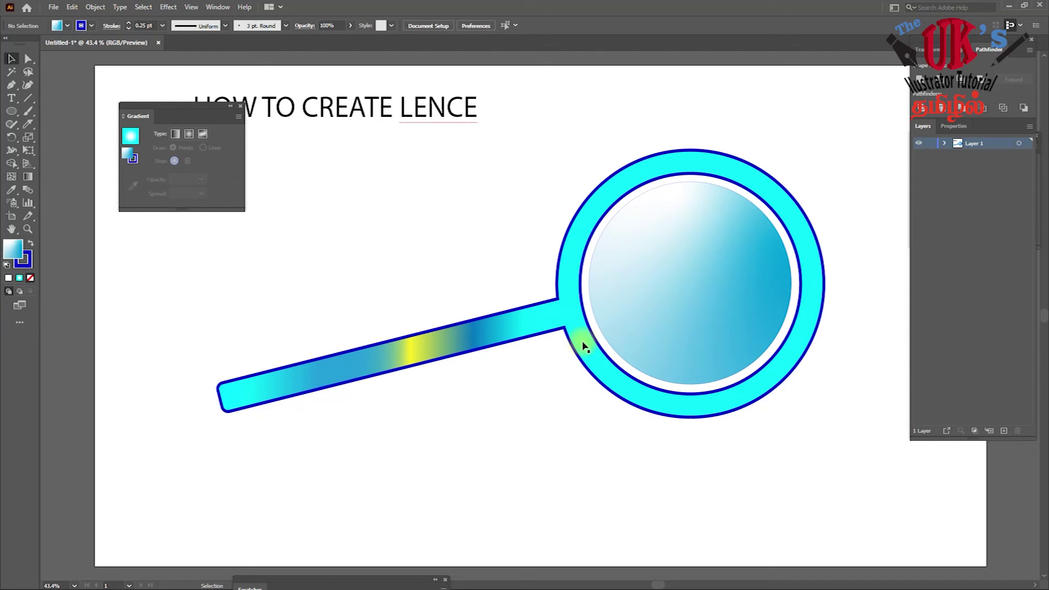
pyautogui.click(659, 172)
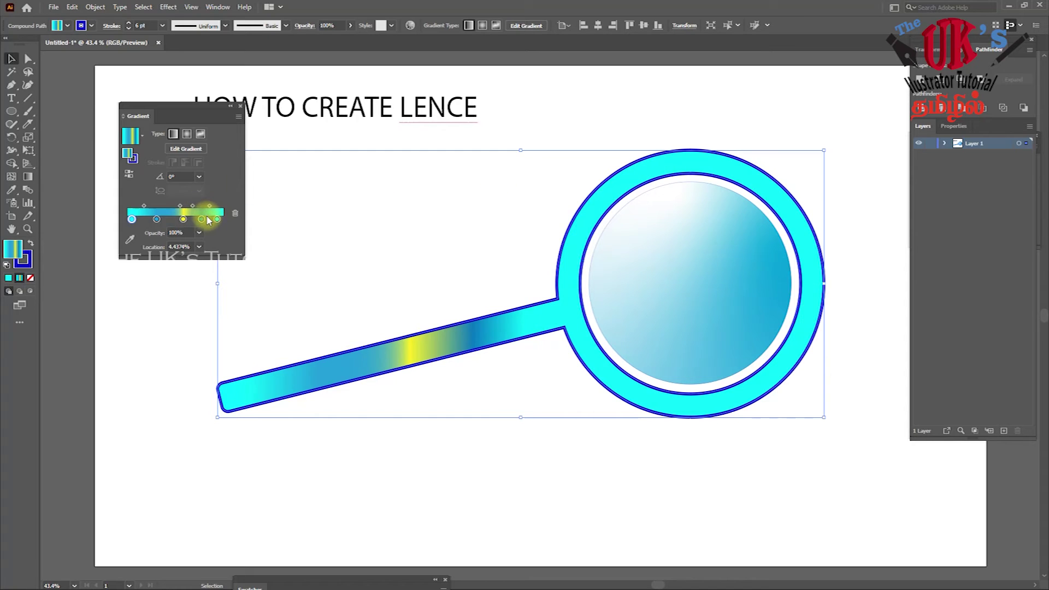
pyautogui.moveTo(202, 219); pyautogui.dragTo(234, 214)
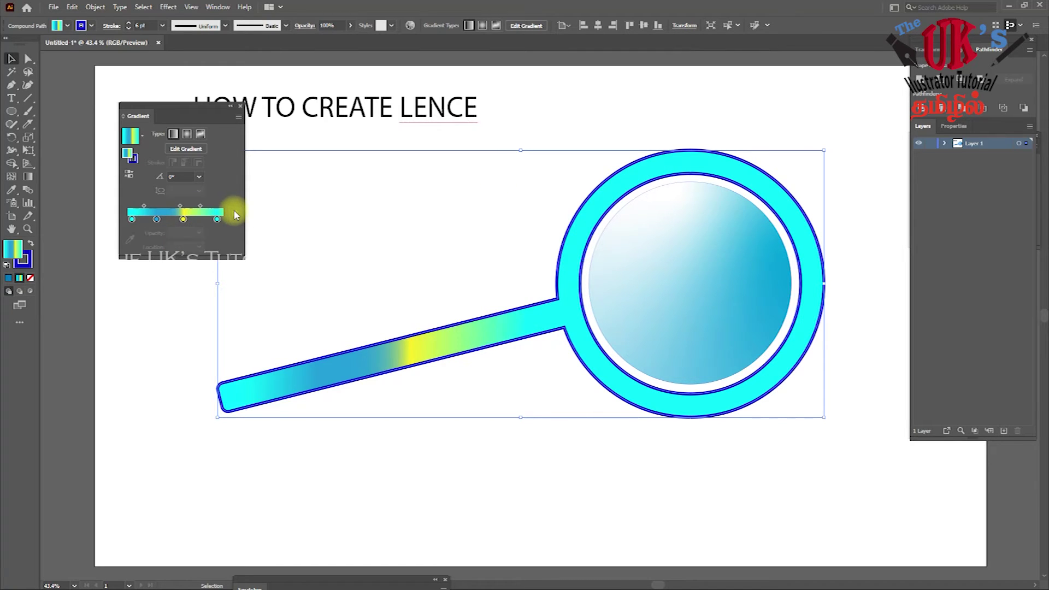
pyautogui.click(183, 219)
pyautogui.moveTo(183, 219); pyautogui.dragTo(235, 213)
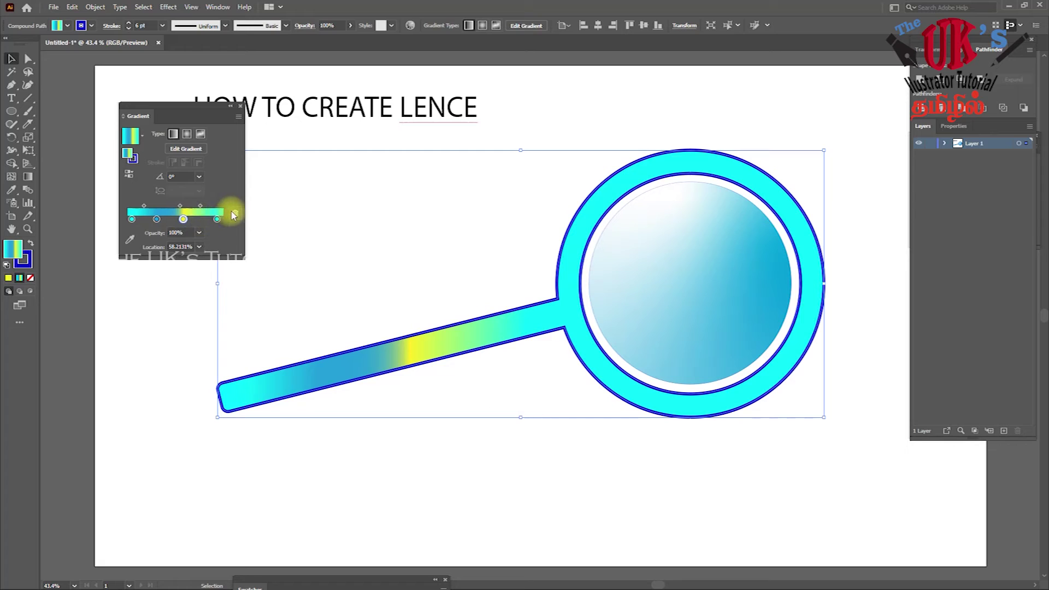
pyautogui.click(450, 218)
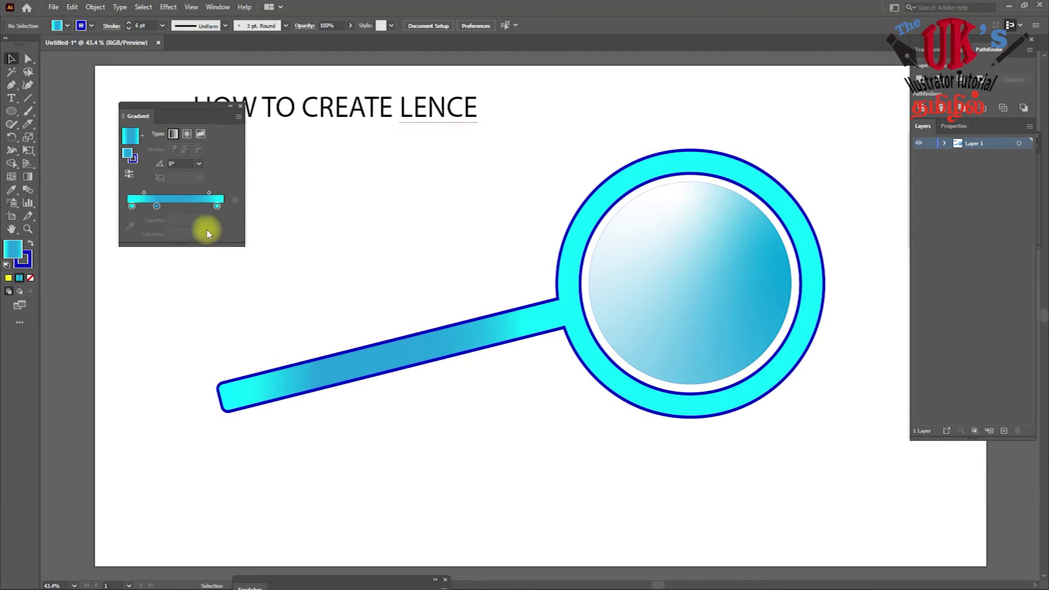
pyautogui.click(11, 176)
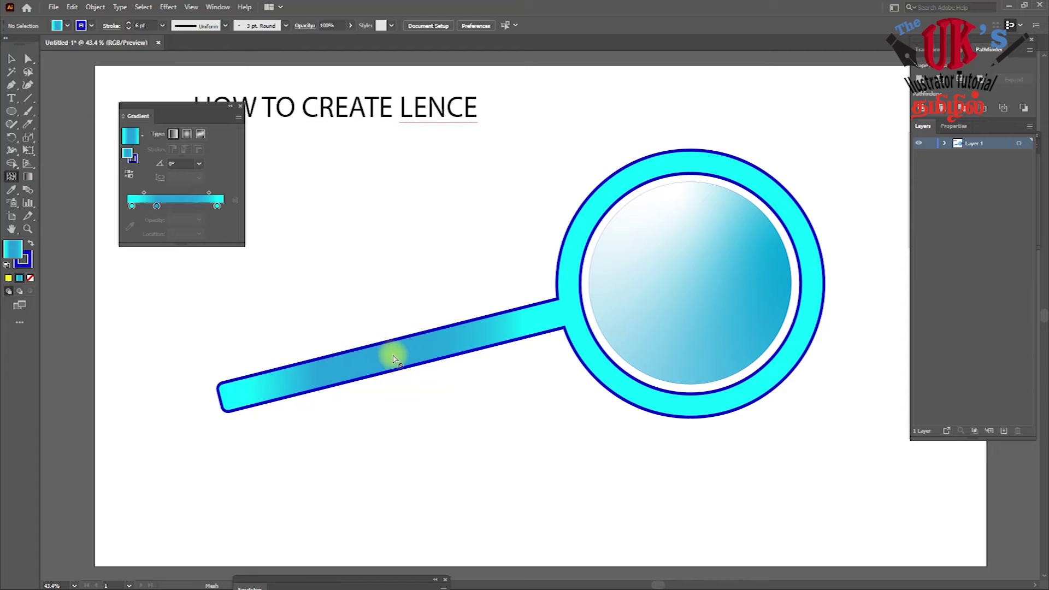
pyautogui.click(12, 58)
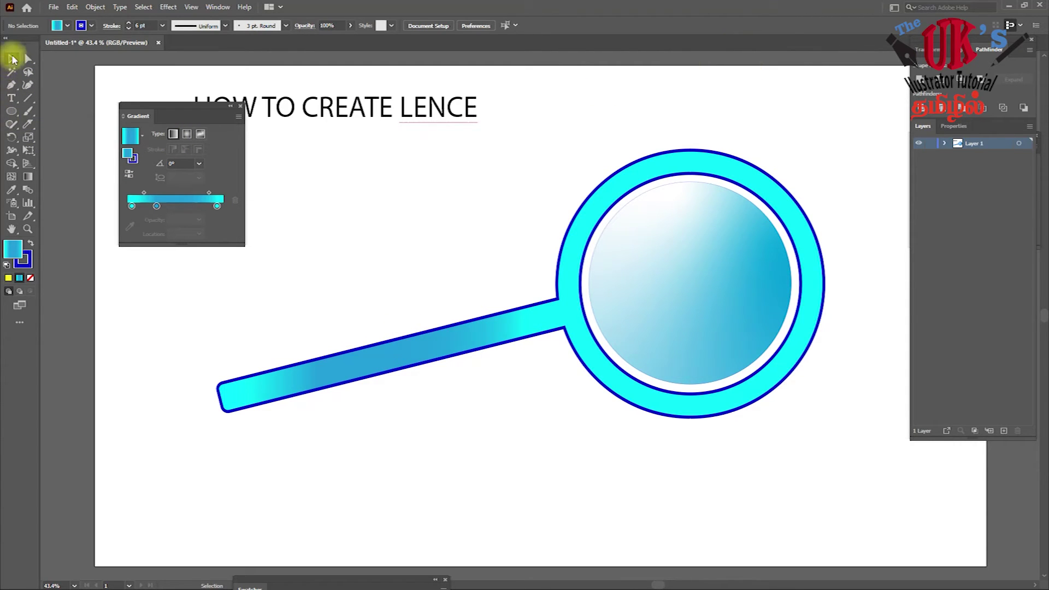
# Step: Marquee-select the ring, handle and lens and group them with Ctrl+G, keeping their position
pyautogui.moveTo(886, 130); pyautogui.dragTo(514, 444)
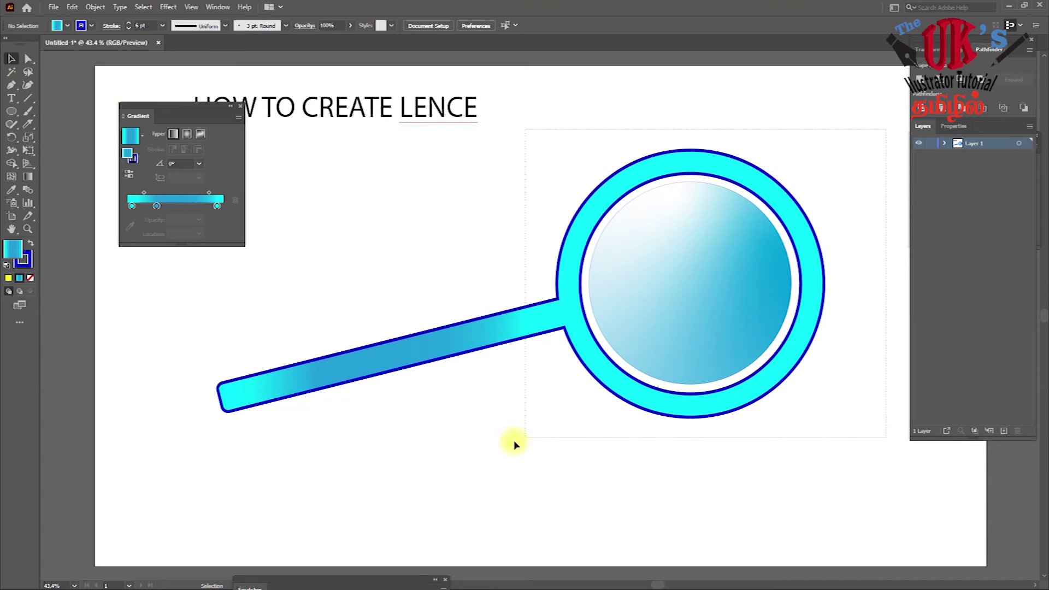
pyautogui.moveTo(515, 444); pyautogui.dragTo(194, 446)
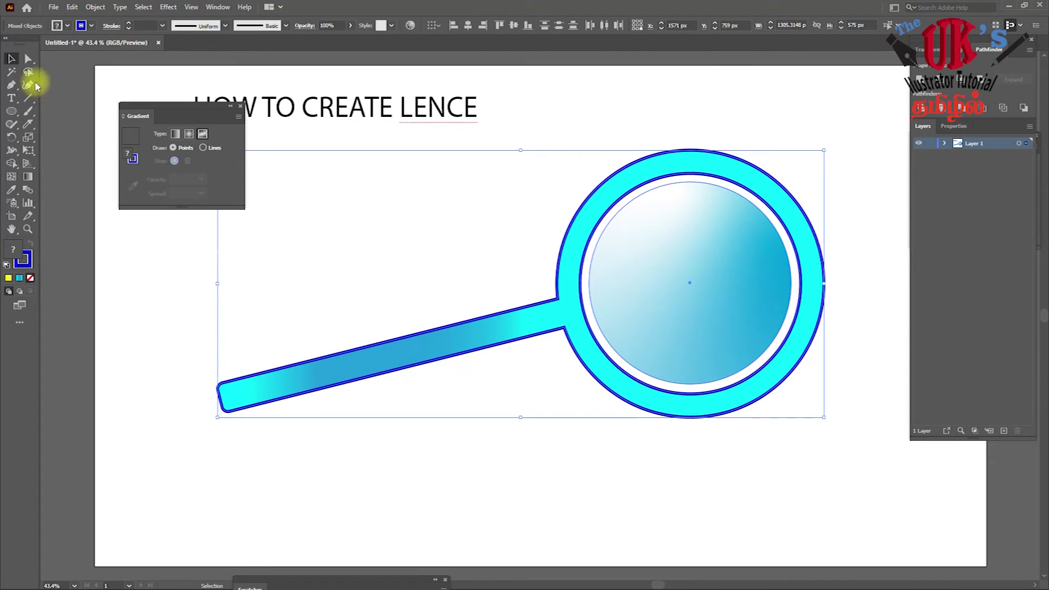
pyautogui.hotkey('ctrl', 'g')
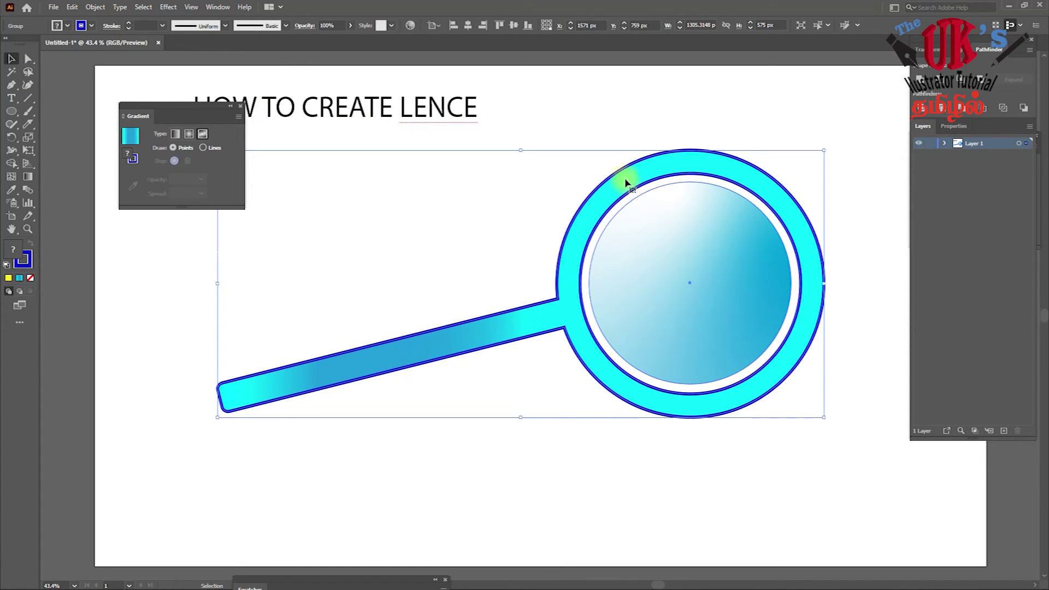
pyautogui.moveTo(627, 189); pyautogui.dragTo(635, 247)
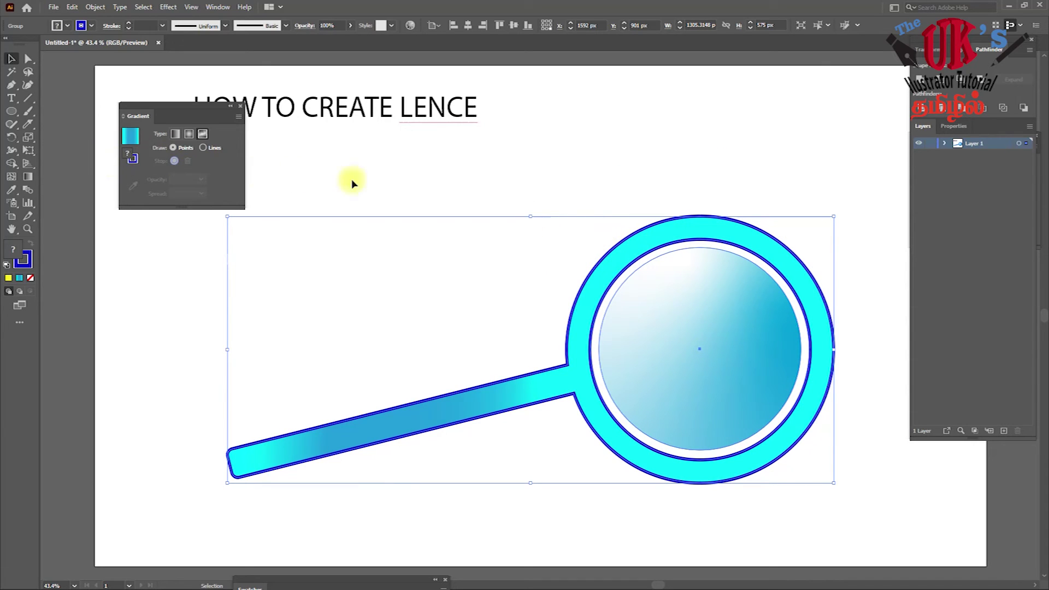
pyautogui.hotkey('ctrl', 'z')
pyautogui.hotkey('ctrl', 'z')
pyautogui.click(798, 124)
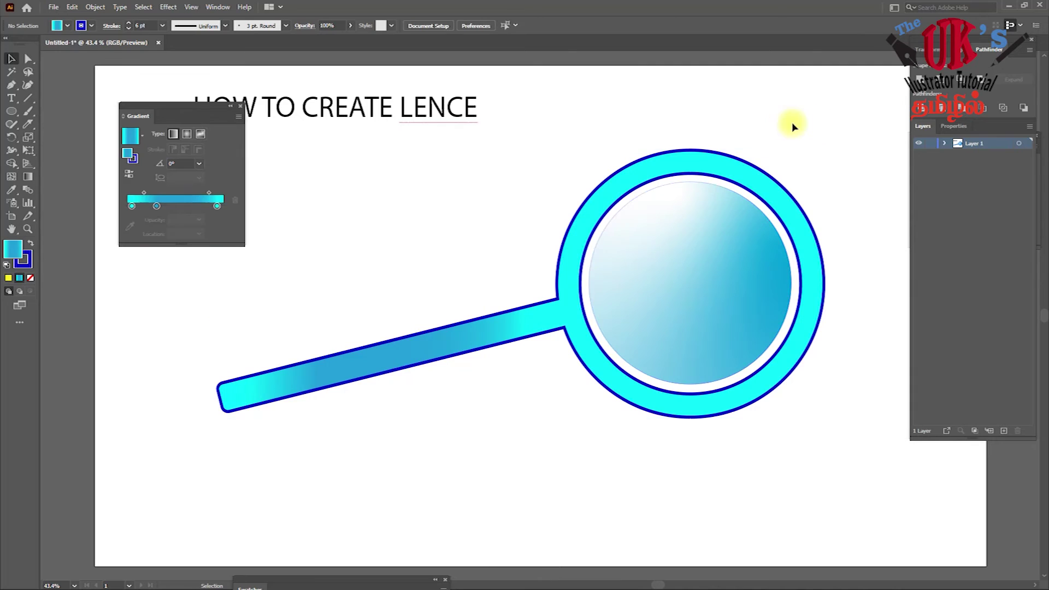
# Step: Draw a small circle on the lens, tilt it about -45° and scale it into a large oval
pyautogui.click(11, 111)
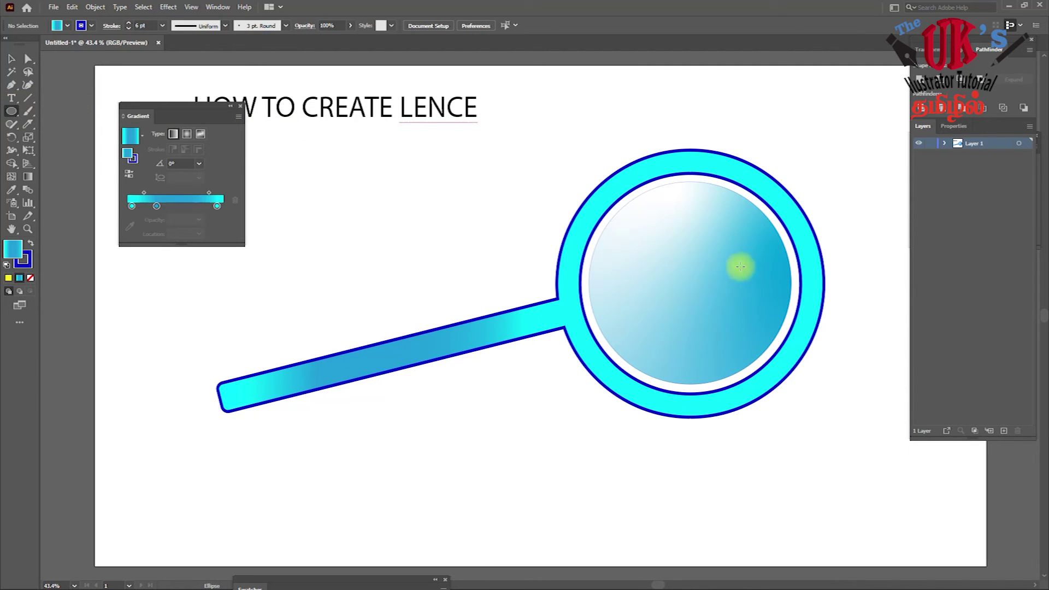
pyautogui.moveTo(698, 258); pyautogui.dragTo(780, 336)
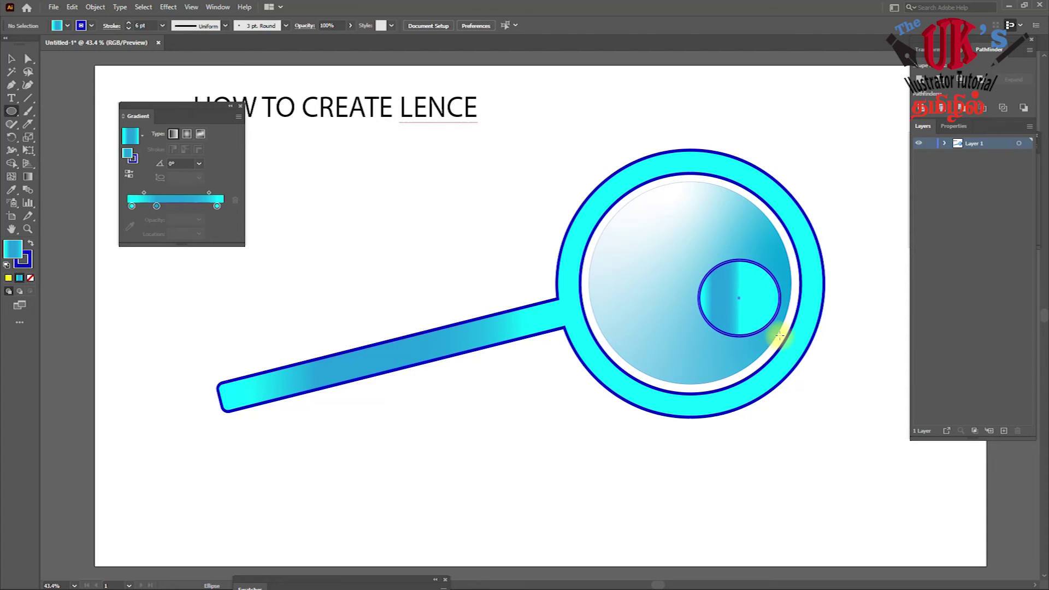
pyautogui.click(12, 58)
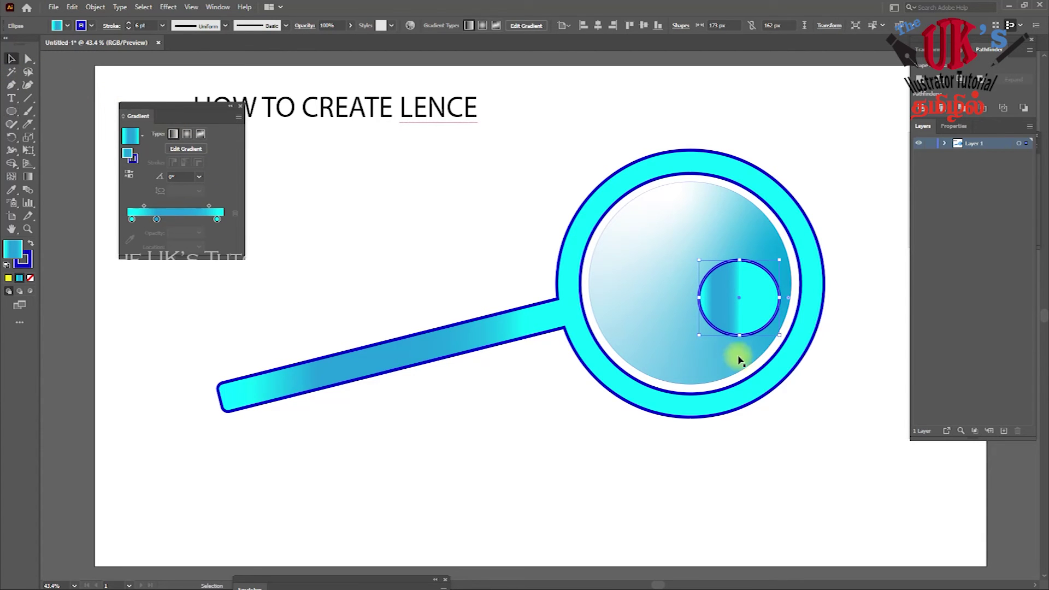
pyautogui.moveTo(735, 336)
pyautogui.mouseDown()
pyautogui.moveTo(683, 340)
pyautogui.moveTo(687, 351)
pyautogui.mouseUp()
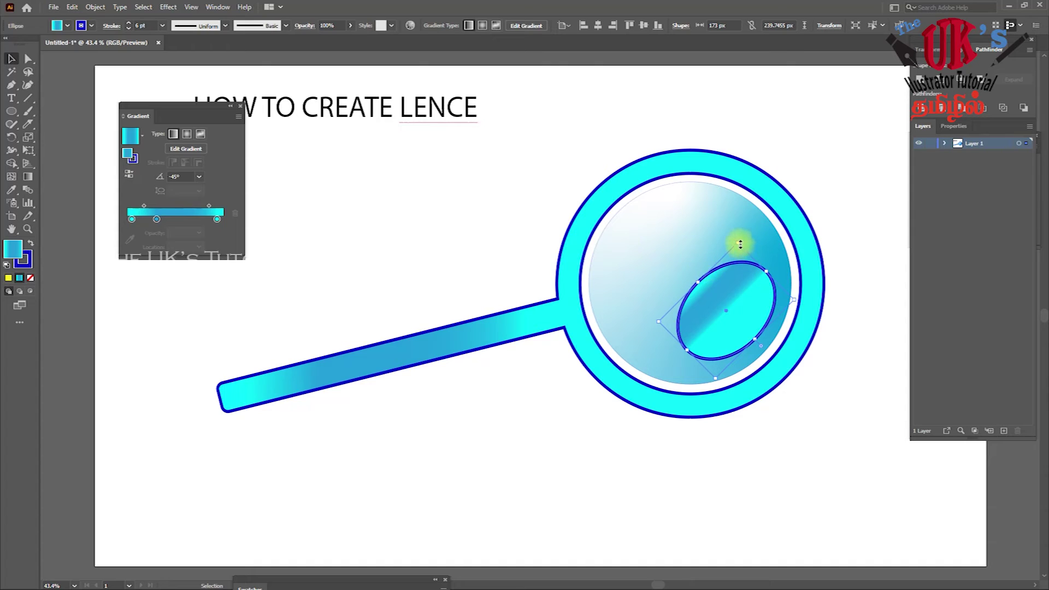
pyautogui.moveTo(740, 241); pyautogui.dragTo(728, 196)
pyautogui.moveTo(744, 276); pyautogui.dragTo(734, 294)
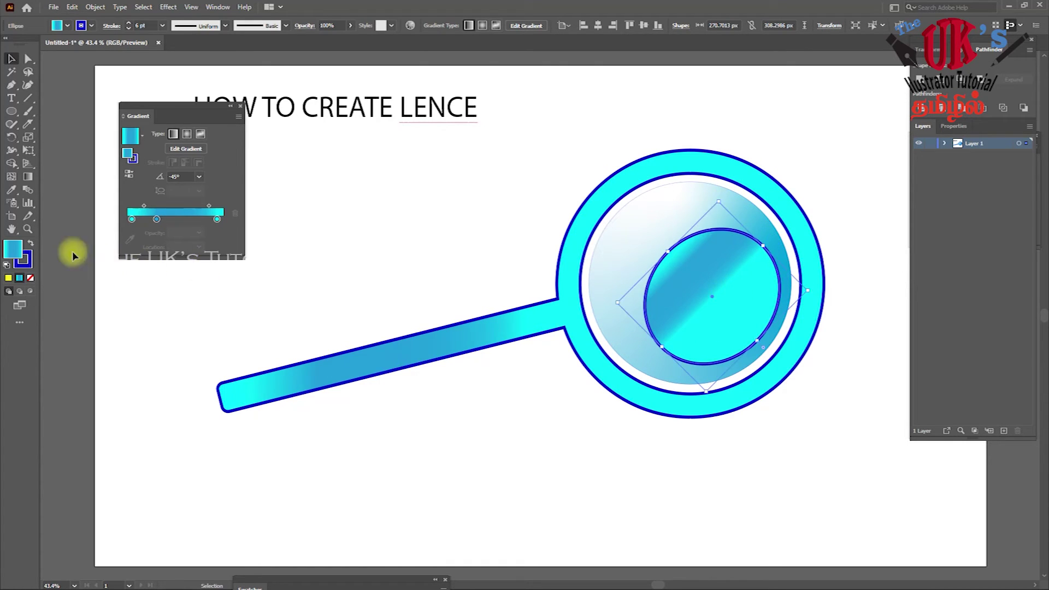
pyautogui.click(162, 26)
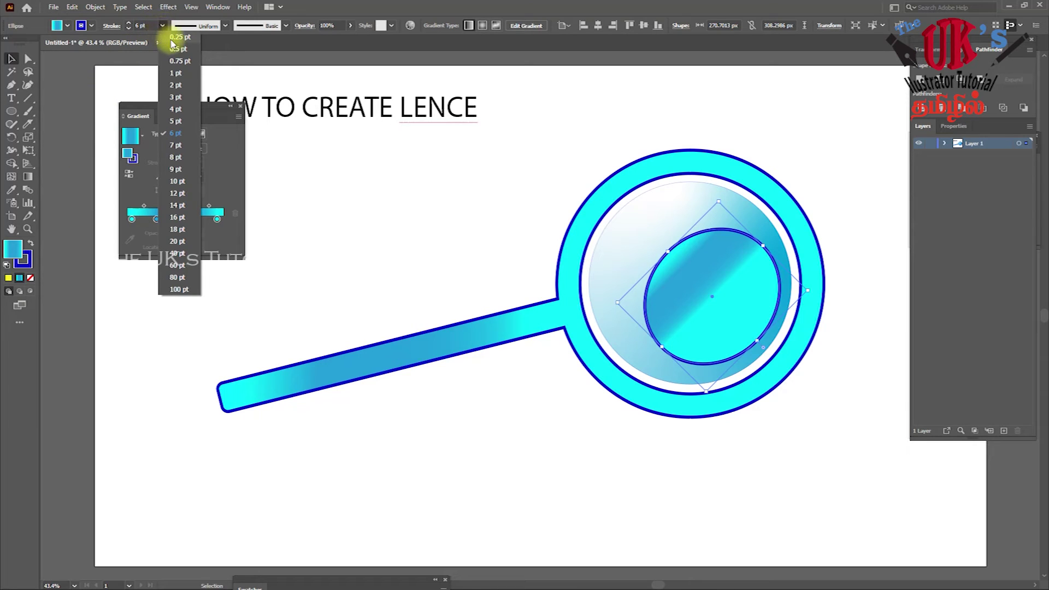
# Step: Give the oval a 0.25 pt outline and a white fill (Y 0), then switch its fill back to gradient
pyautogui.click(180, 41)
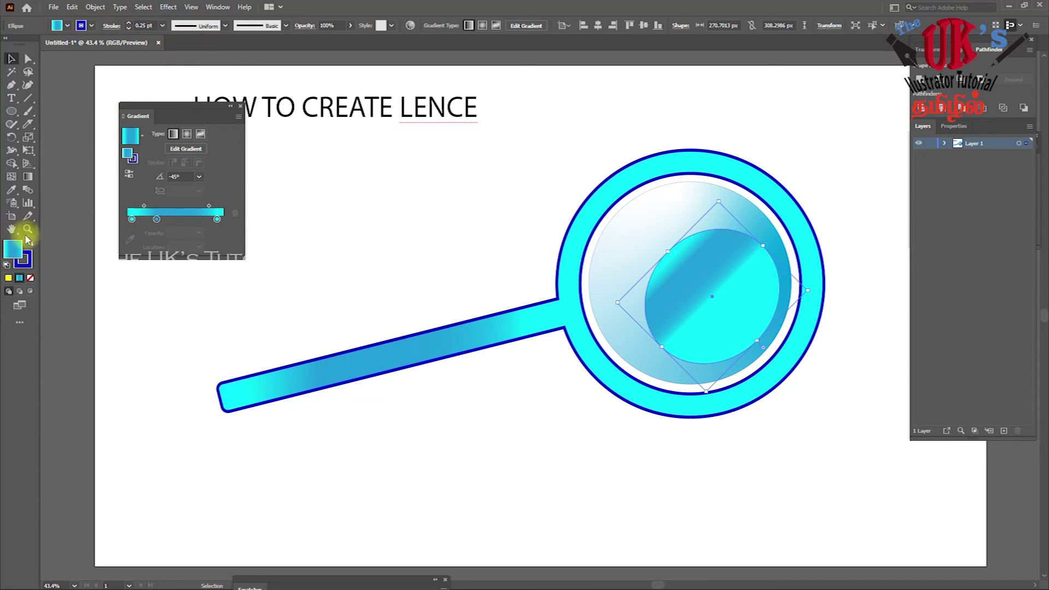
pyautogui.click(9, 279)
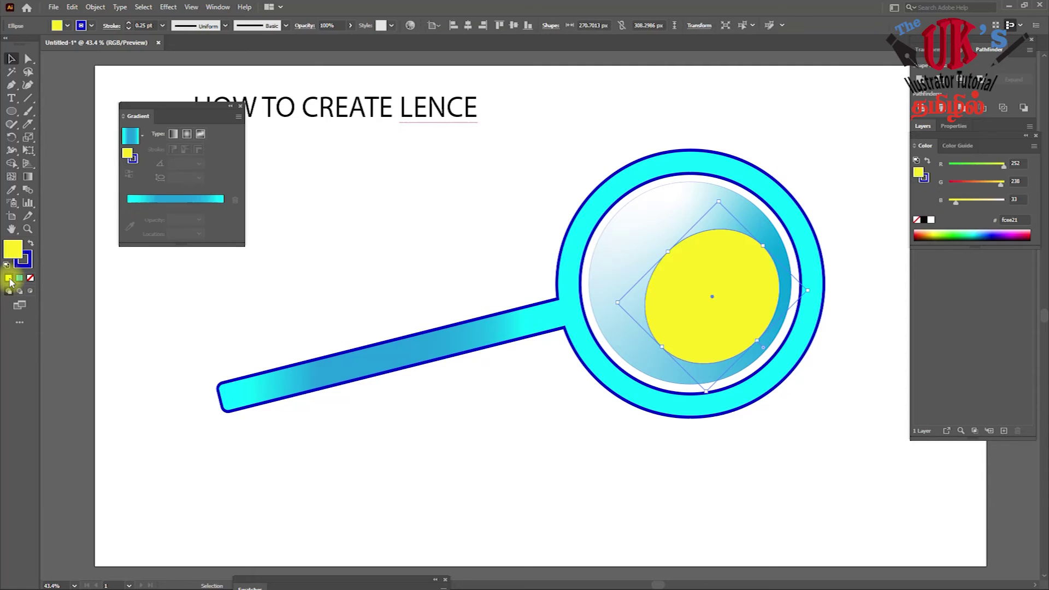
pyautogui.doubleClick(13, 249)
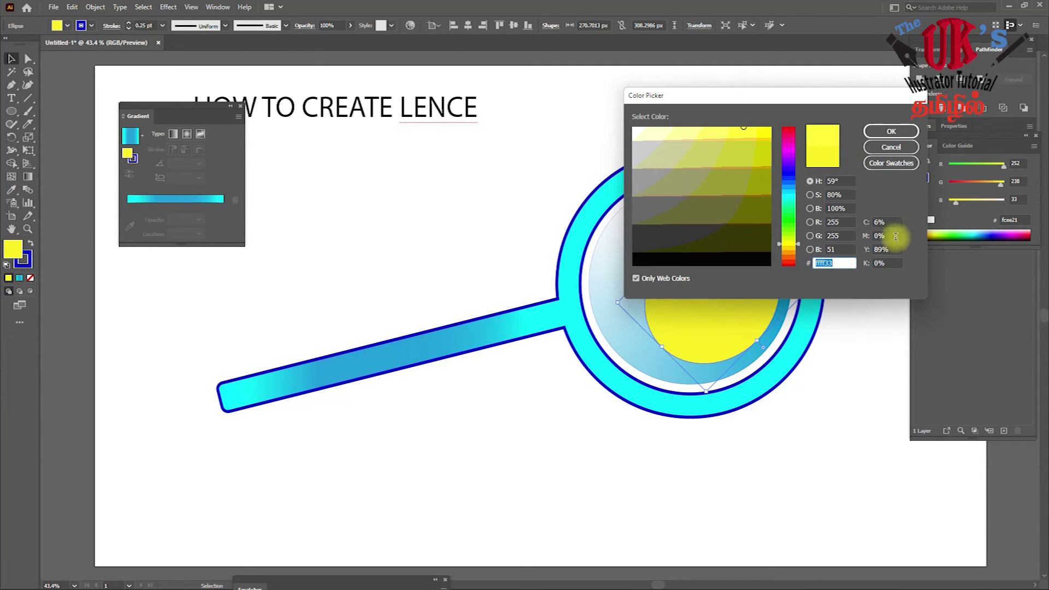
pyautogui.moveTo(893, 249); pyautogui.dragTo(848, 252)
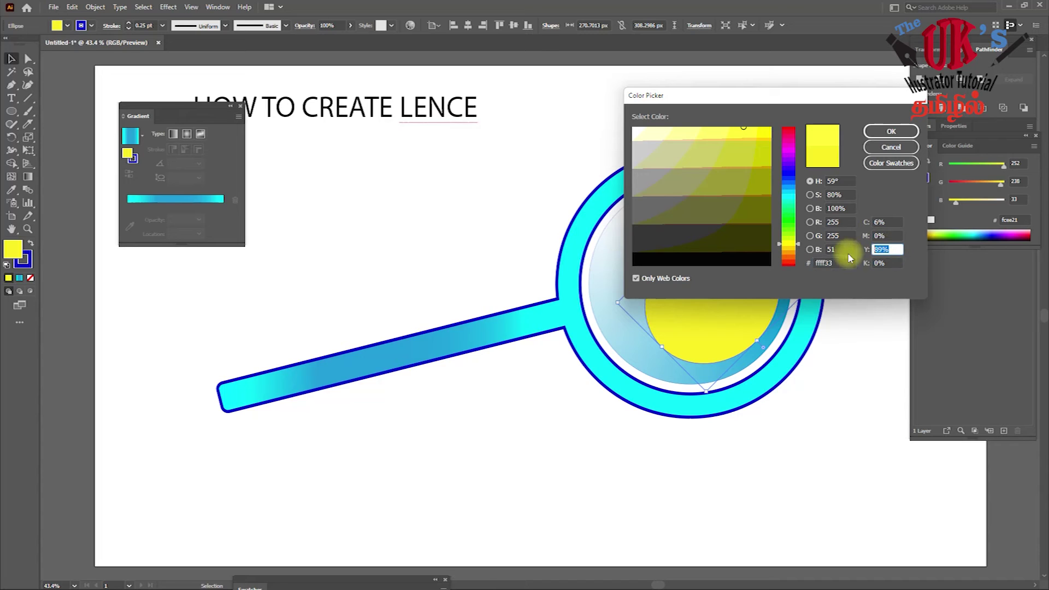
pyautogui.write('0')
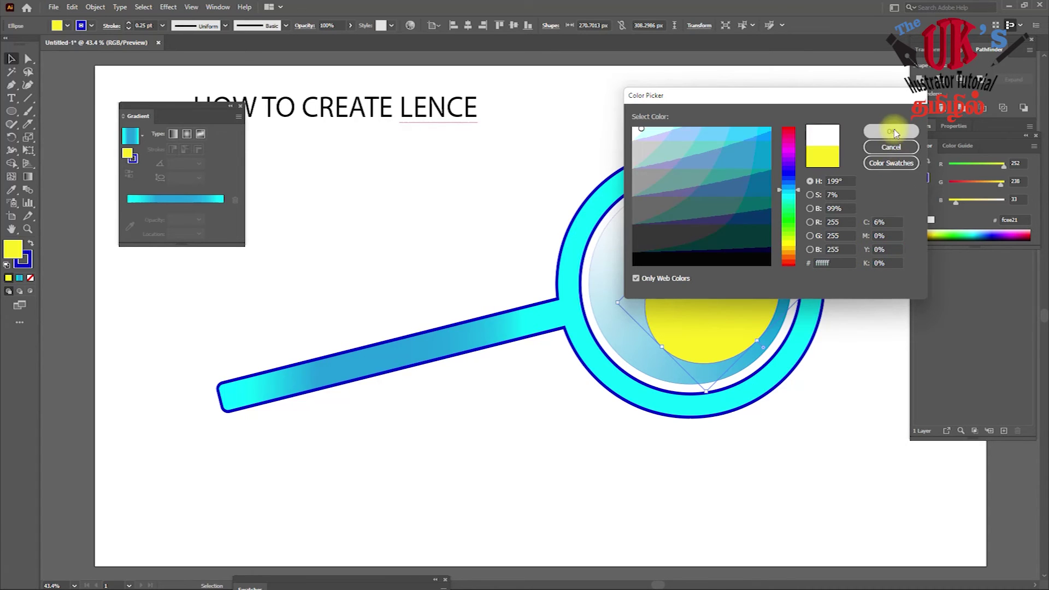
pyautogui.click(891, 133)
pyautogui.click(714, 303)
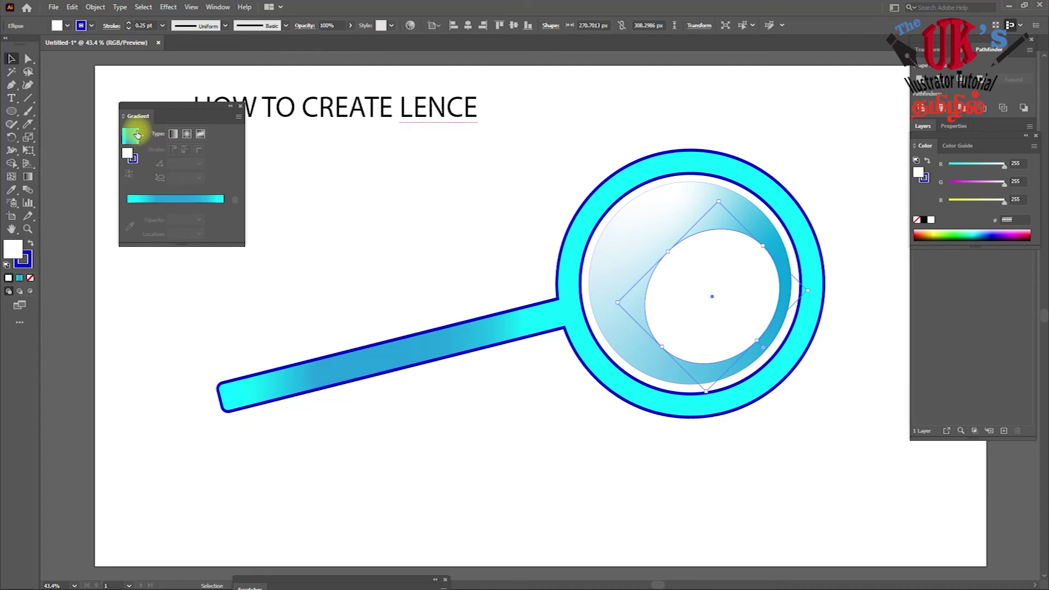
pyautogui.click(174, 135)
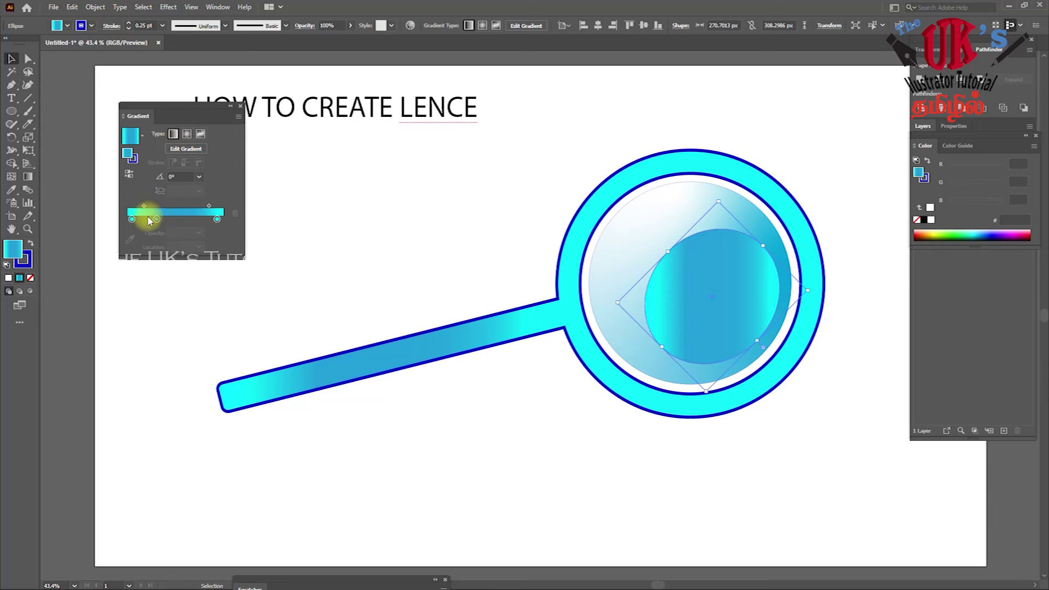
# Step: Delete the middle blue gradient stop and nudge the left stop slightly inward
pyautogui.click(157, 219)
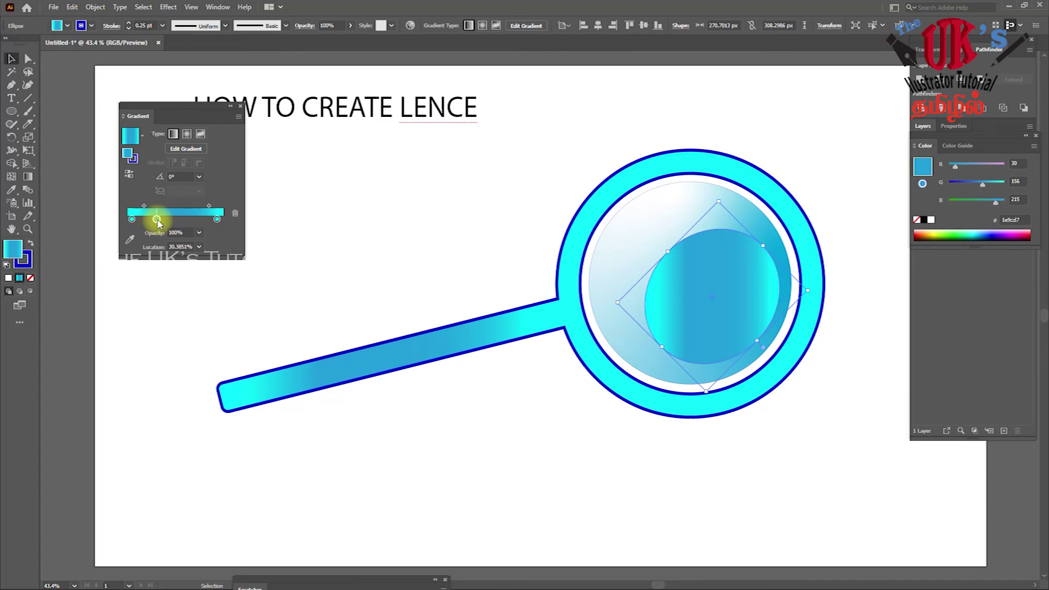
pyautogui.click(234, 214)
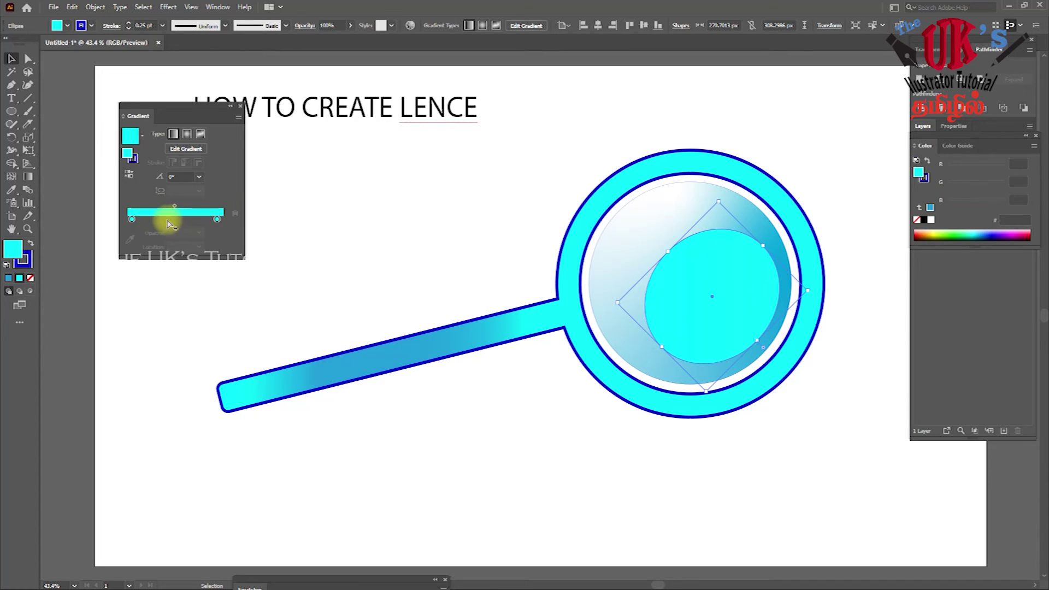
pyautogui.click(132, 219)
pyautogui.click(218, 219)
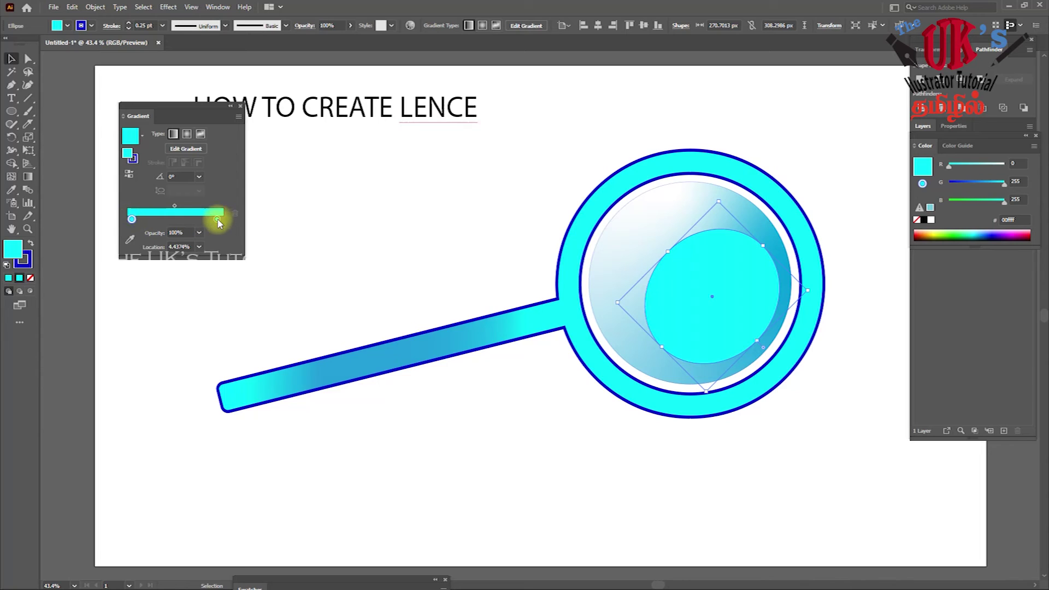
pyautogui.click(132, 219)
pyautogui.moveTo(133, 219); pyautogui.dragTo(136, 220)
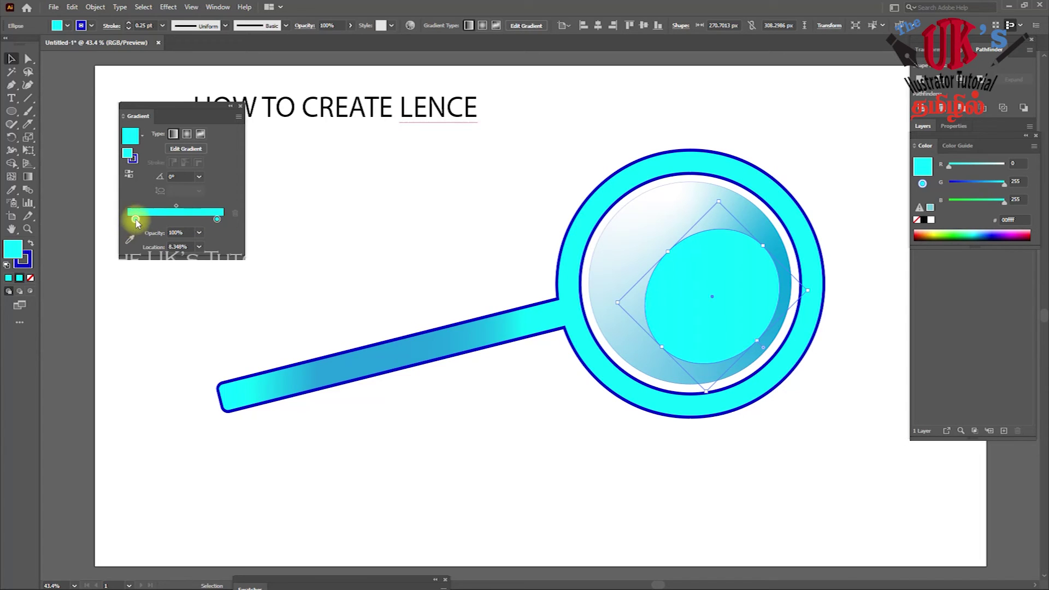
# Step: Make the left stop white, add a near-white stop, and shift the midpoint toward cyan
pyautogui.doubleClick(135, 219)
pyautogui.click(97, 254)
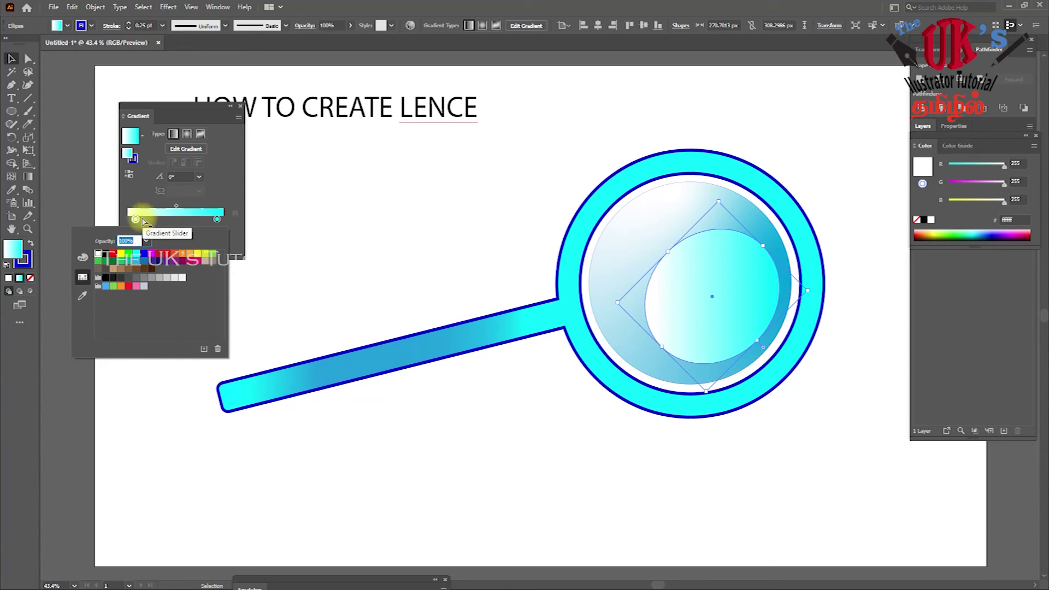
pyautogui.click(126, 224)
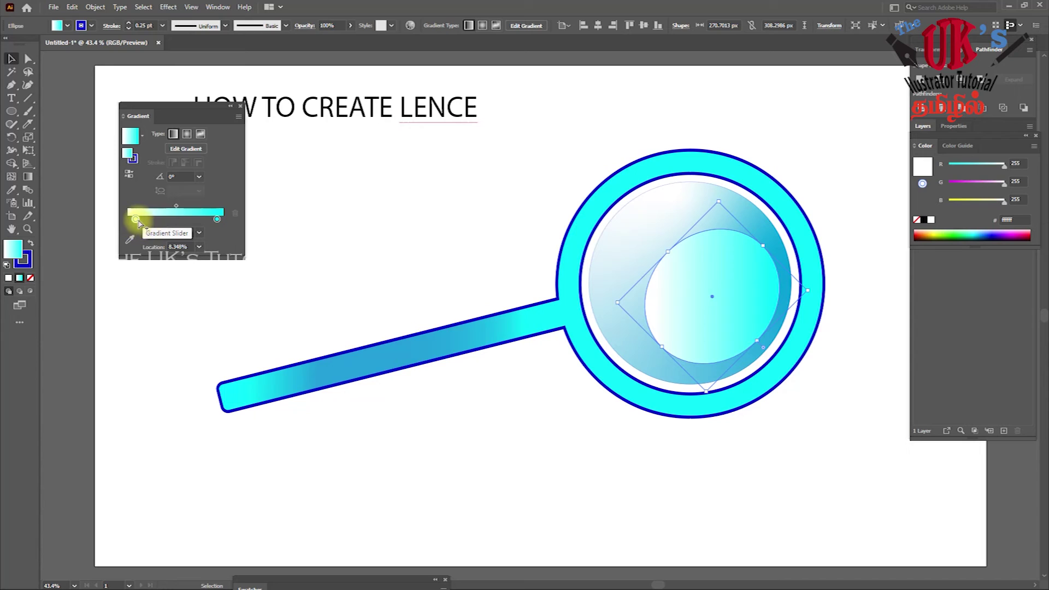
pyautogui.click(157, 219)
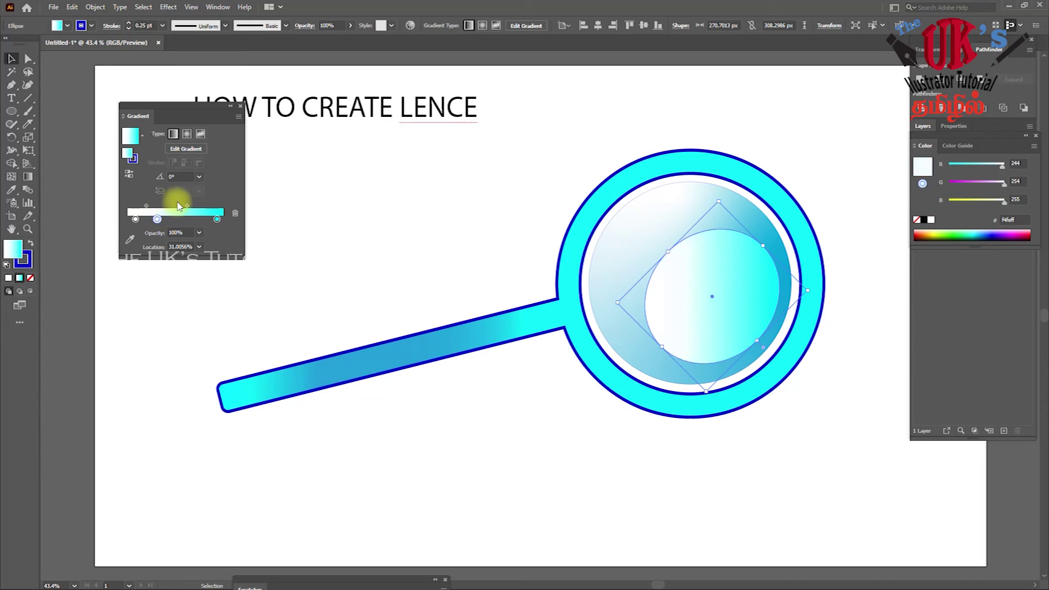
pyautogui.moveTo(188, 207); pyautogui.dragTo(192, 206)
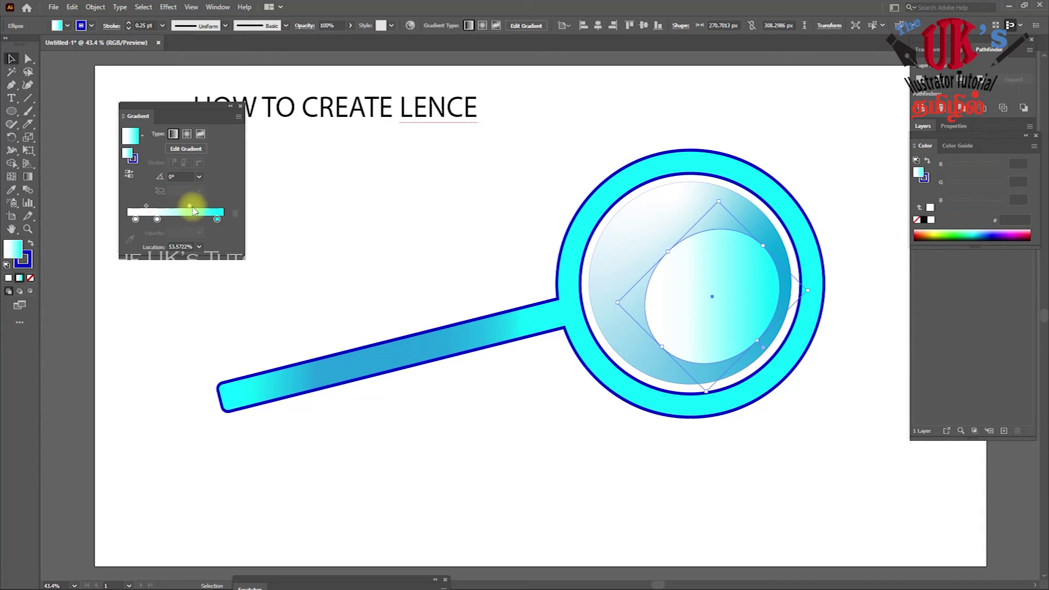
pyautogui.click(653, 130)
pyautogui.click(702, 245)
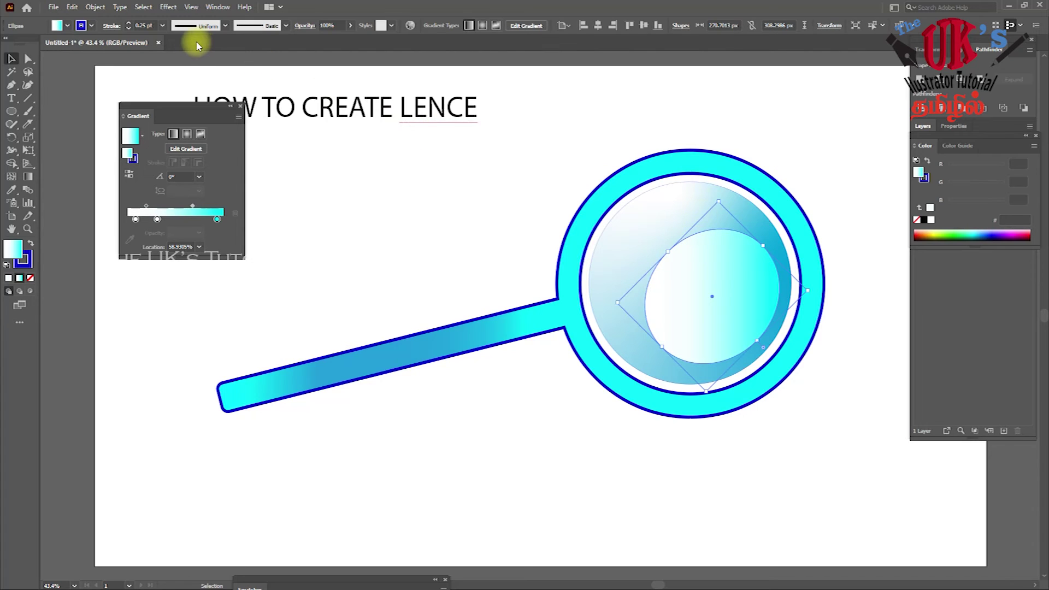
pyautogui.click(218, 7)
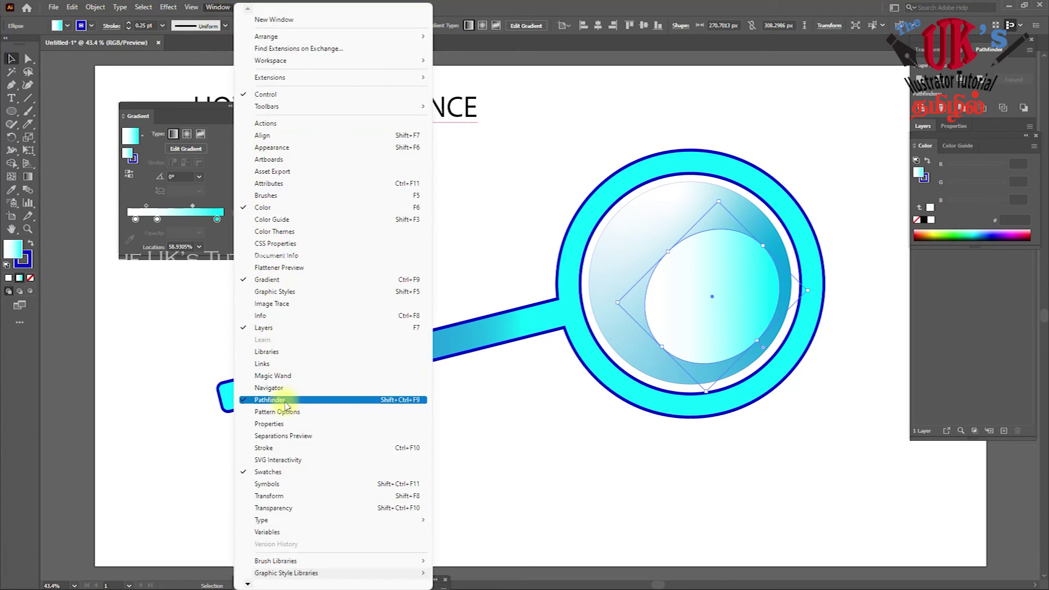
# Step: Lower the white-to-cyan lens highlight's opacity to 57% in the Transparency panel
pyautogui.click(288, 508)
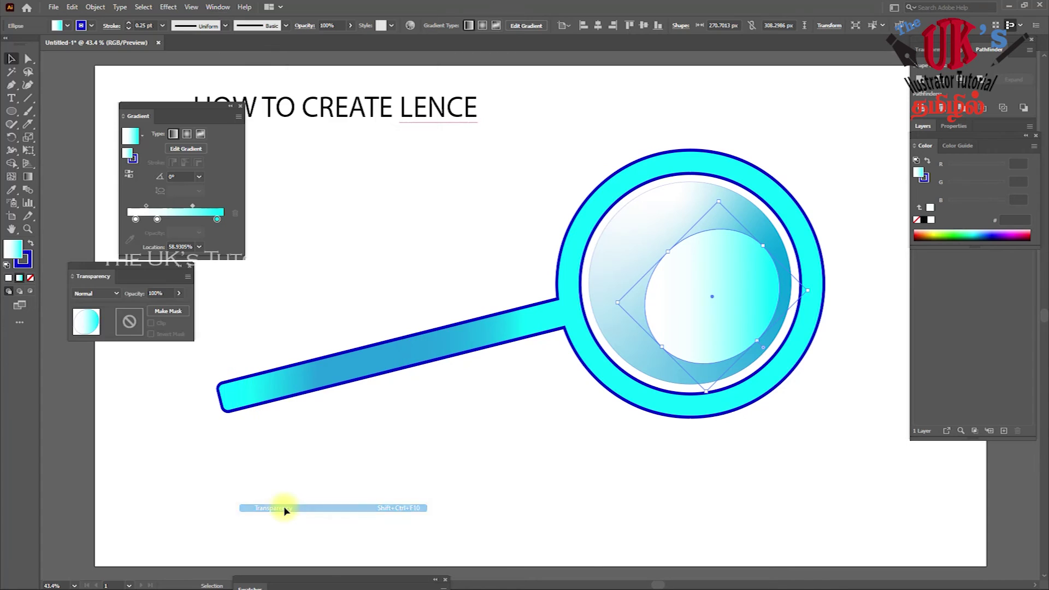
pyautogui.click(179, 293)
pyautogui.moveTo(176, 306); pyautogui.dragTo(157, 315)
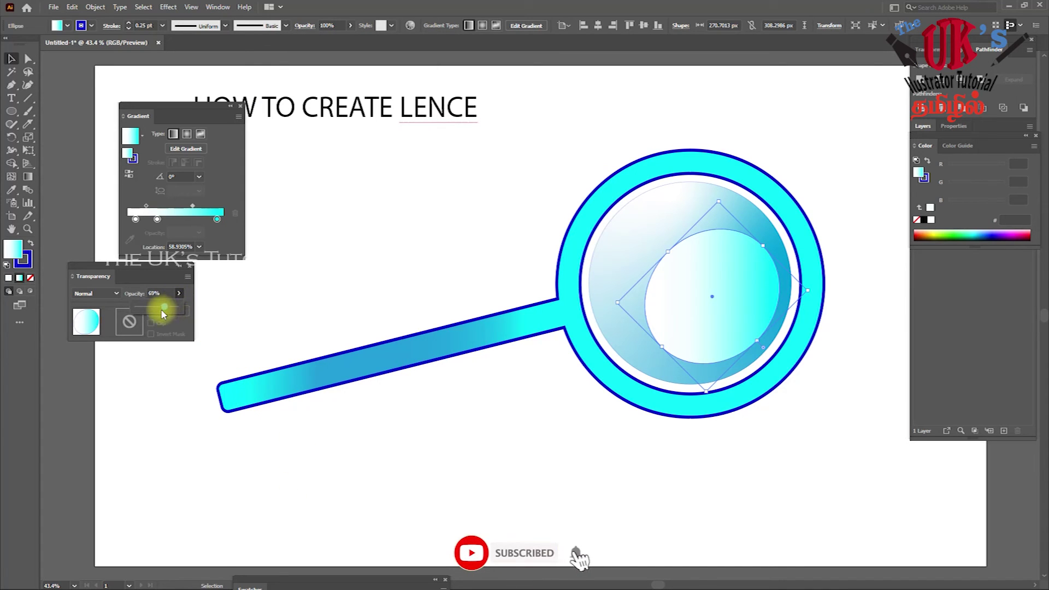
pyautogui.click(592, 165)
pyautogui.click(620, 137)
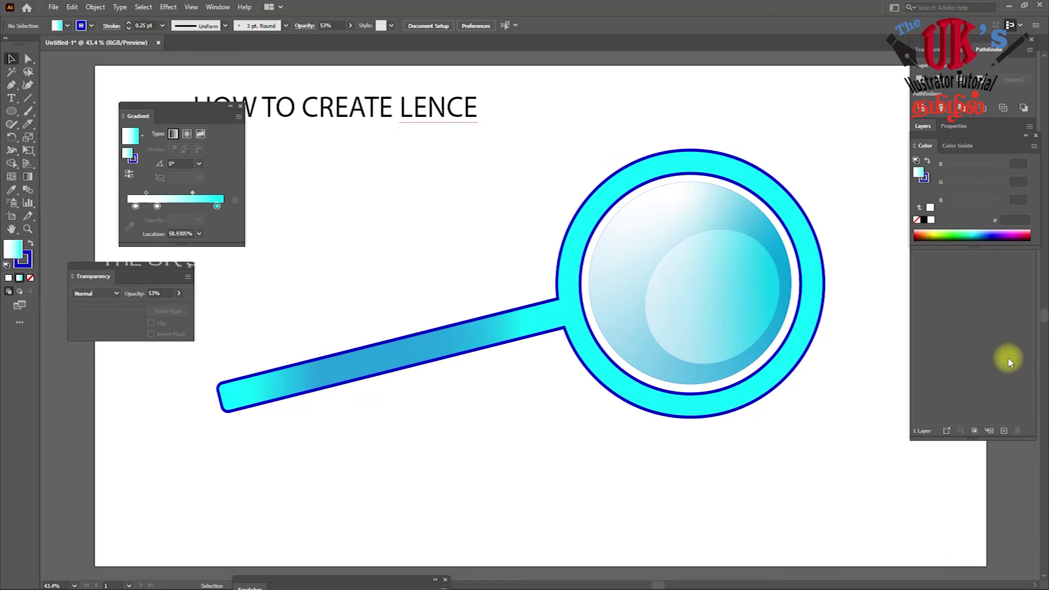
# Step: Rework the lens gradient stops and tilt the gradient to a slight diagonal angle
pyautogui.click(686, 269)
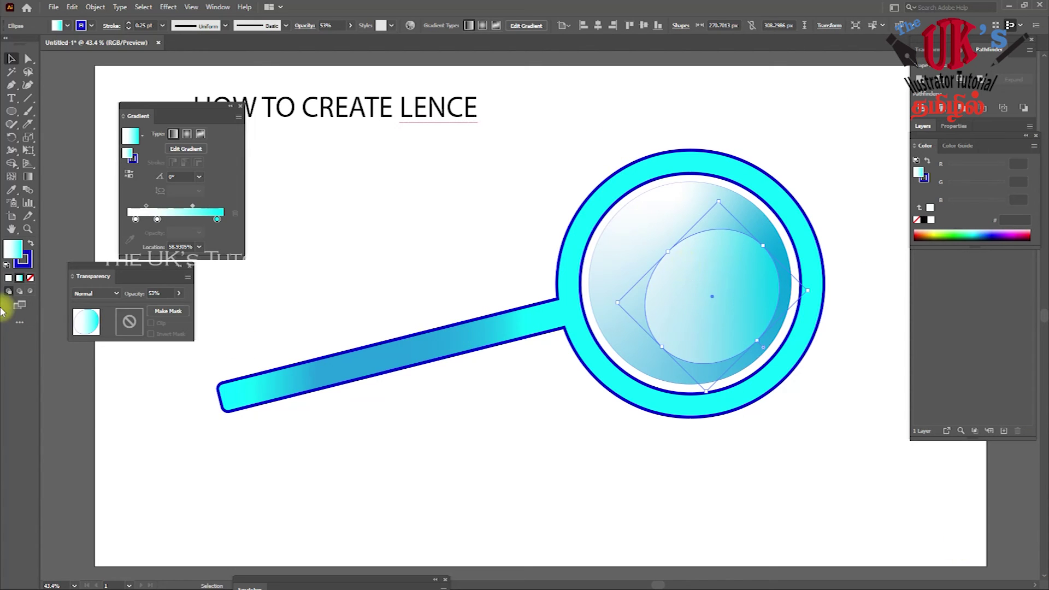
pyautogui.moveTo(157, 221)
pyautogui.mouseDown()
pyautogui.moveTo(182, 220)
pyautogui.moveTo(162, 219)
pyautogui.mouseUp()
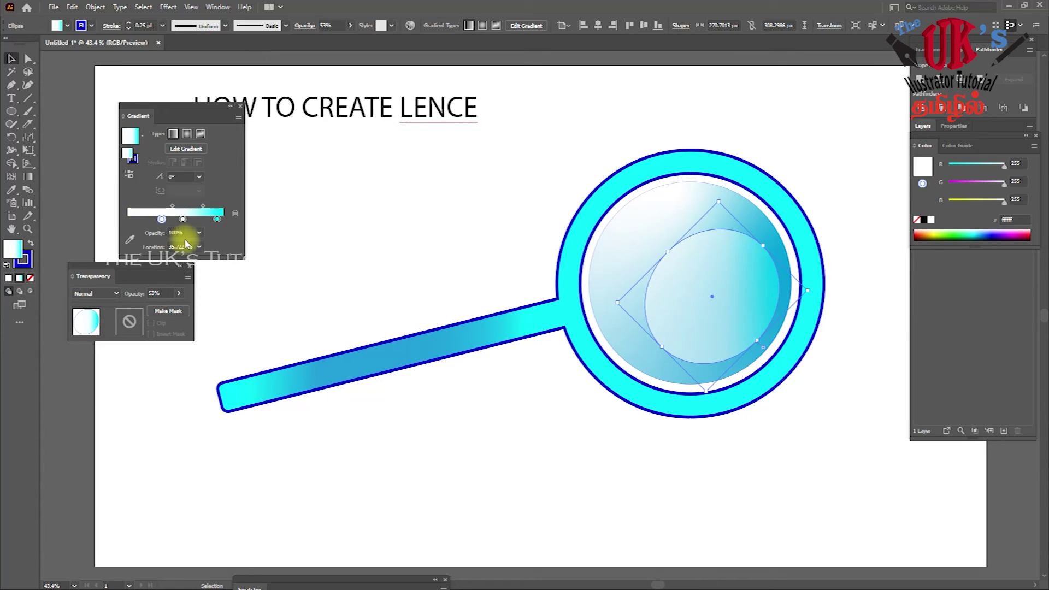
pyautogui.click(188, 232)
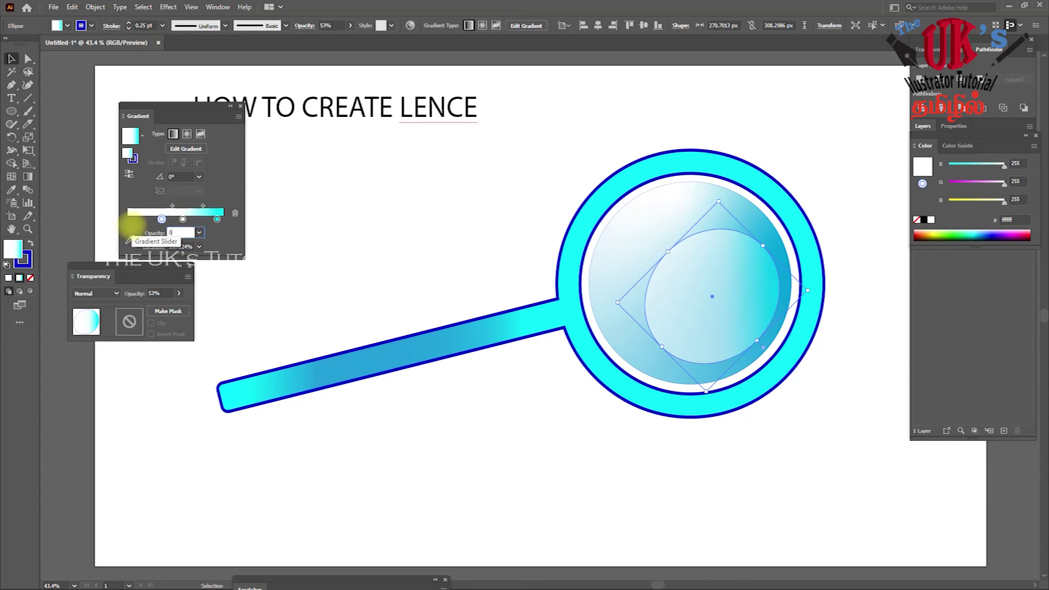
pyautogui.press('Return')
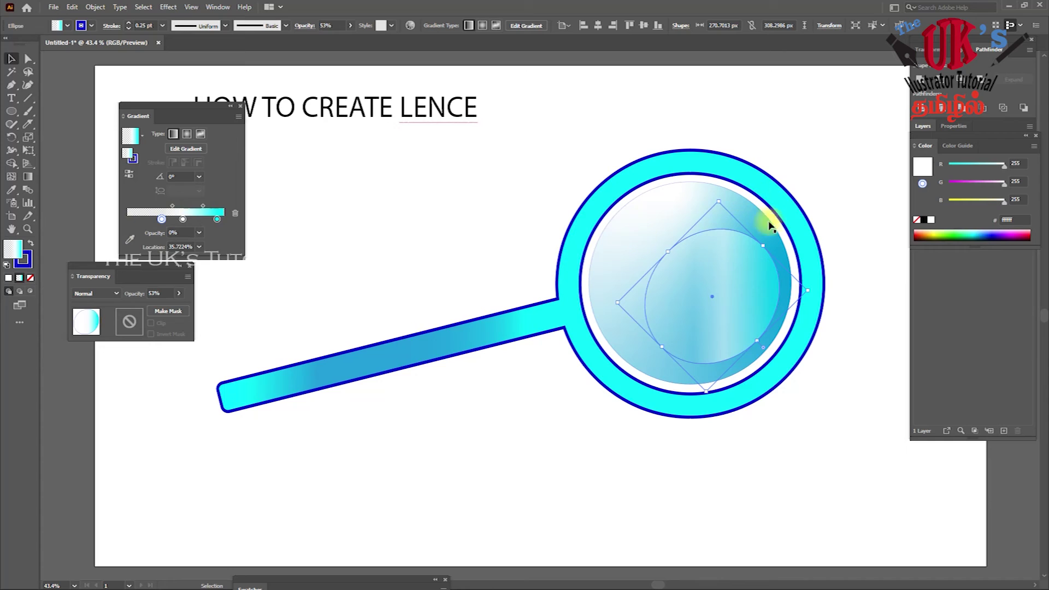
pyautogui.moveTo(812, 294); pyautogui.dragTo(810, 323)
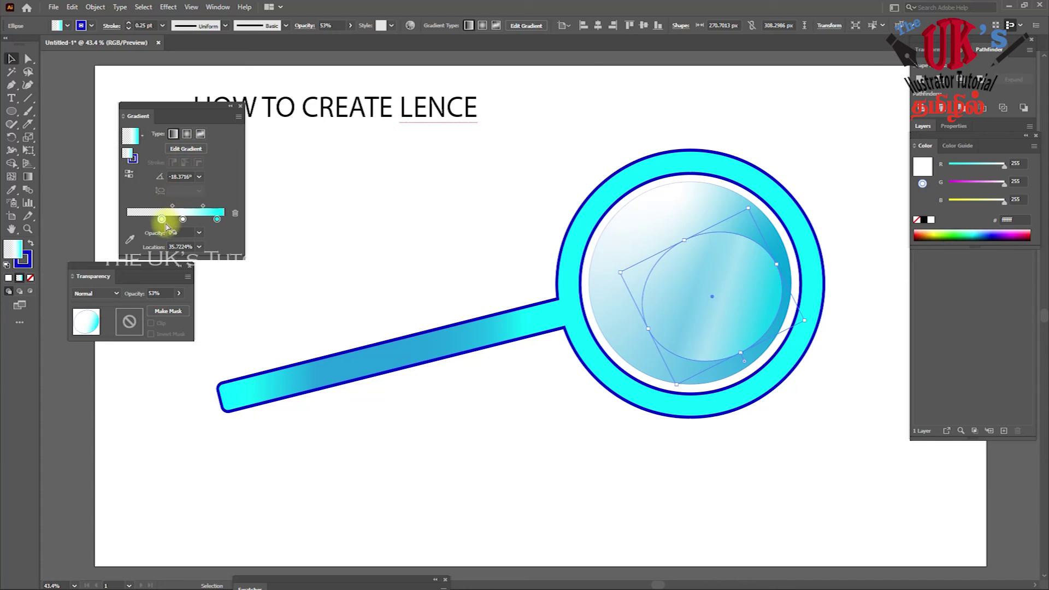
pyautogui.moveTo(159, 220)
pyautogui.mouseDown()
pyautogui.moveTo(181, 223)
pyautogui.moveTo(166, 221)
pyautogui.mouseUp()
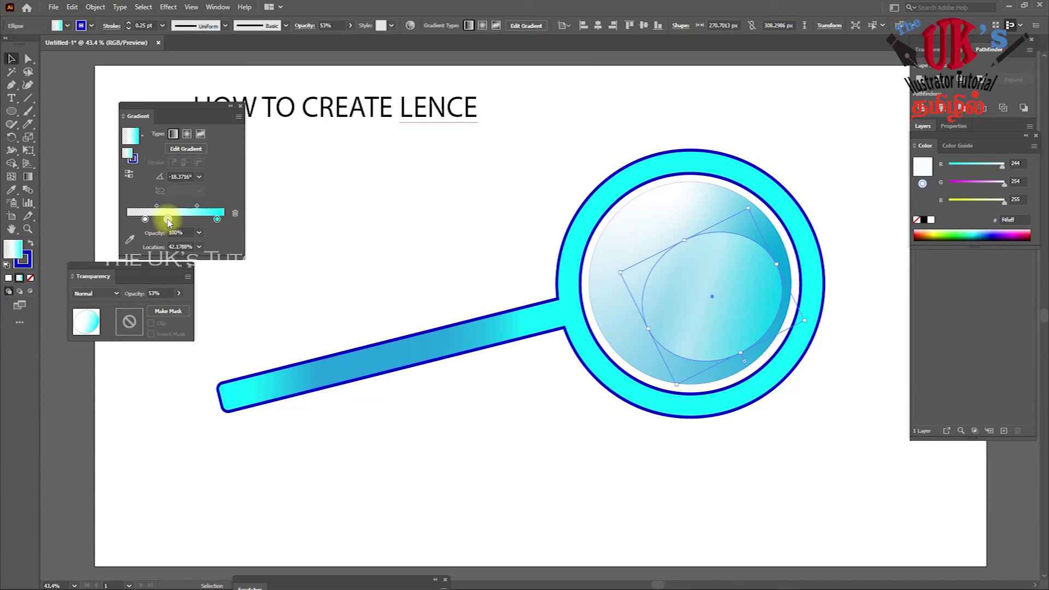
pyautogui.click(233, 214)
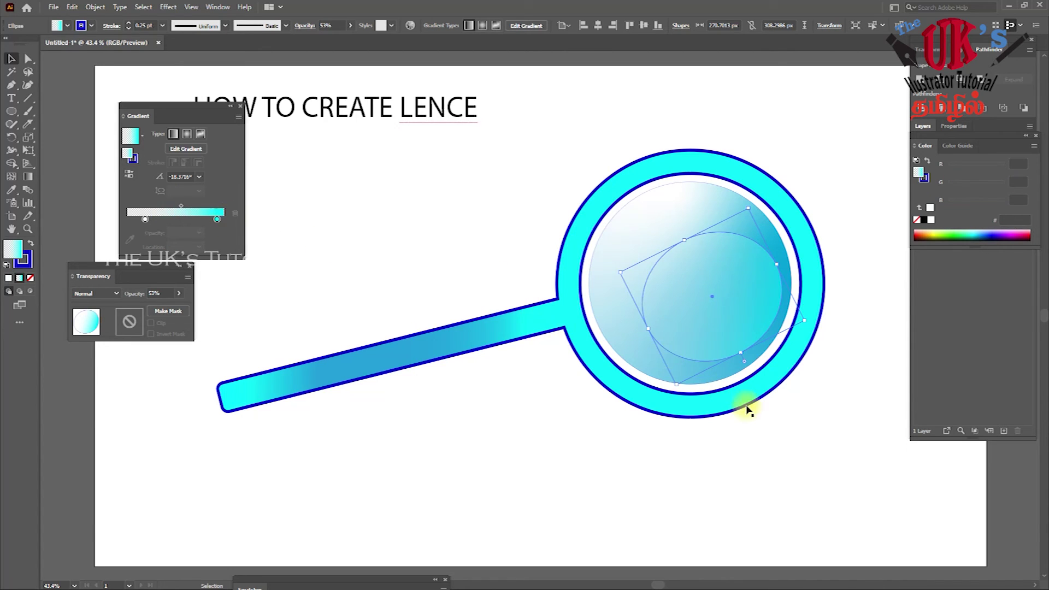
# Step: Shrink the highlight circle and shift it toward the lower-right of the lens
pyautogui.click(858, 280)
pyautogui.click(768, 282)
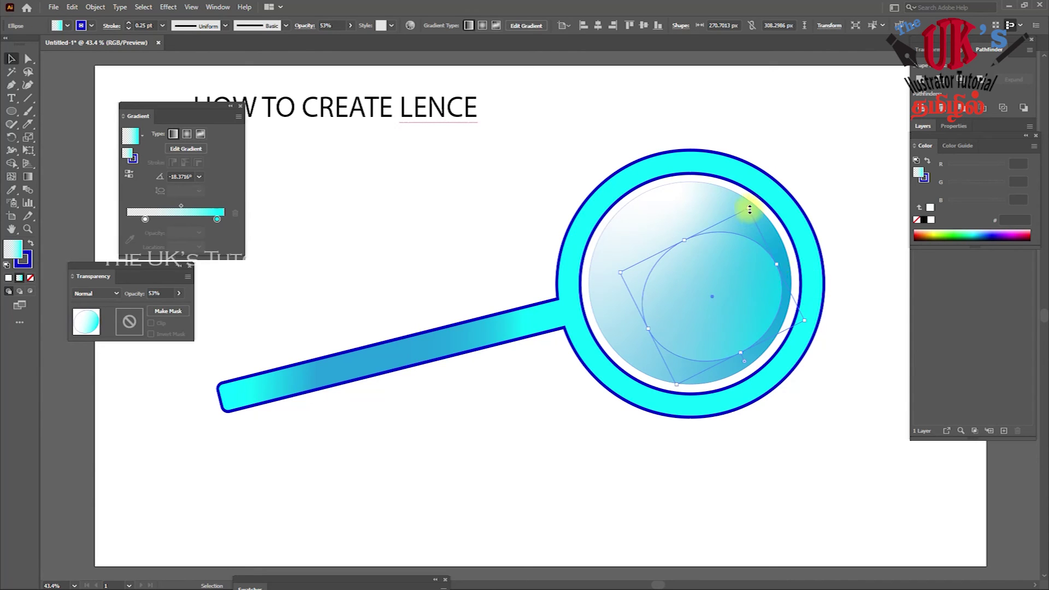
pyautogui.moveTo(749, 209); pyautogui.dragTo(726, 241)
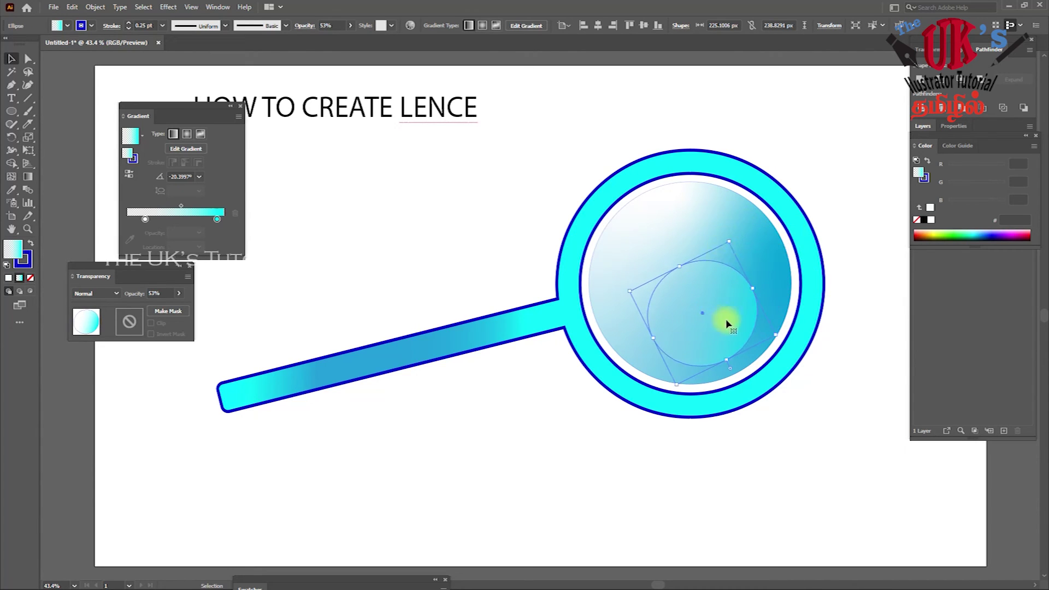
pyautogui.moveTo(724, 321); pyautogui.dragTo(746, 316)
pyautogui.click(804, 189)
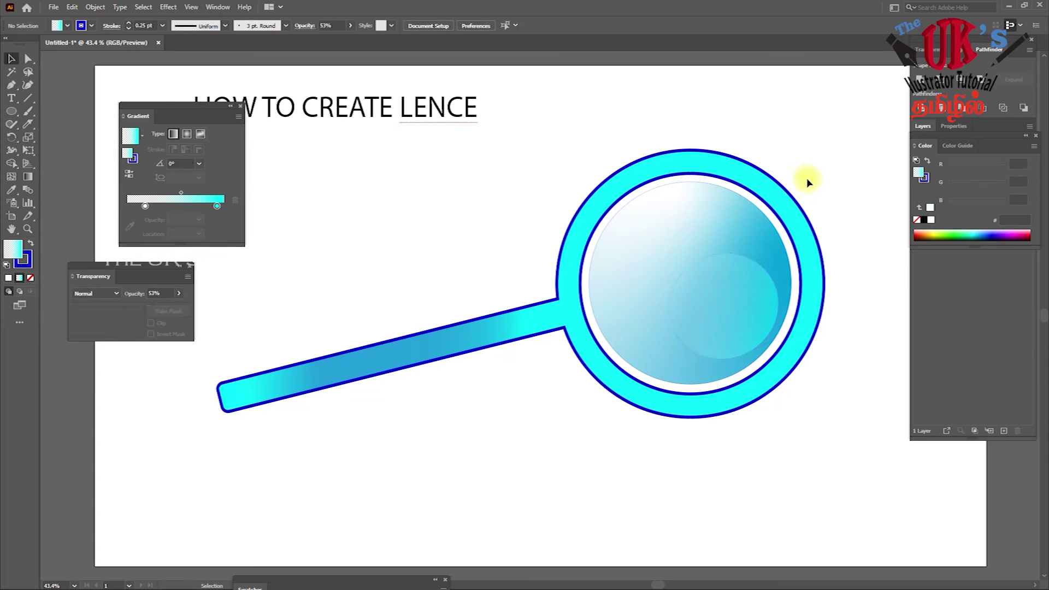
# Step: Enlarge the highlight ellipse upward, then select all the magnifier parts
pyautogui.hotkey('ctrl', '-')
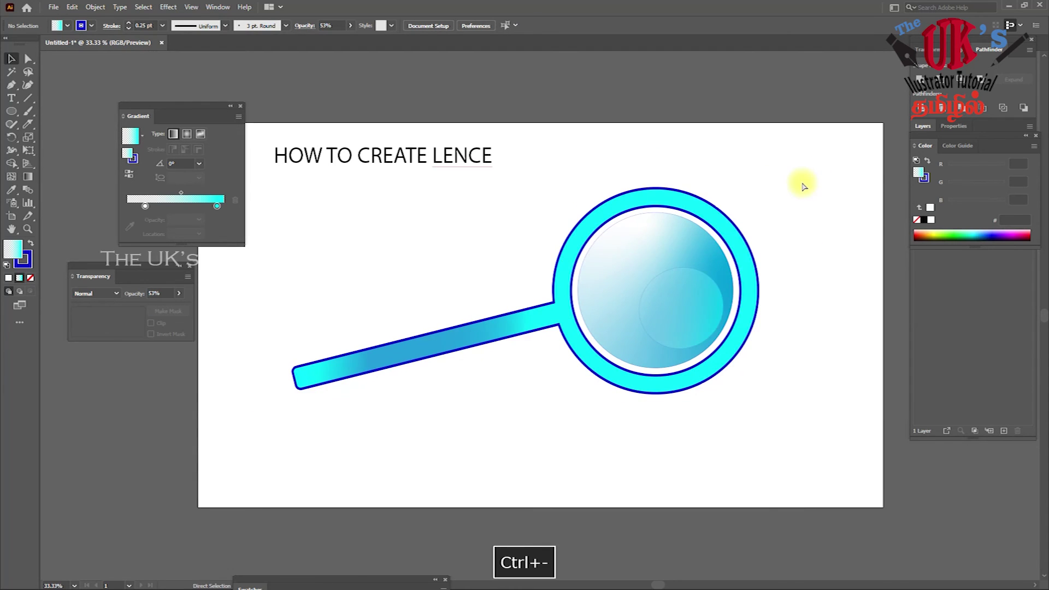
pyautogui.hotkey('ctrl', '-')
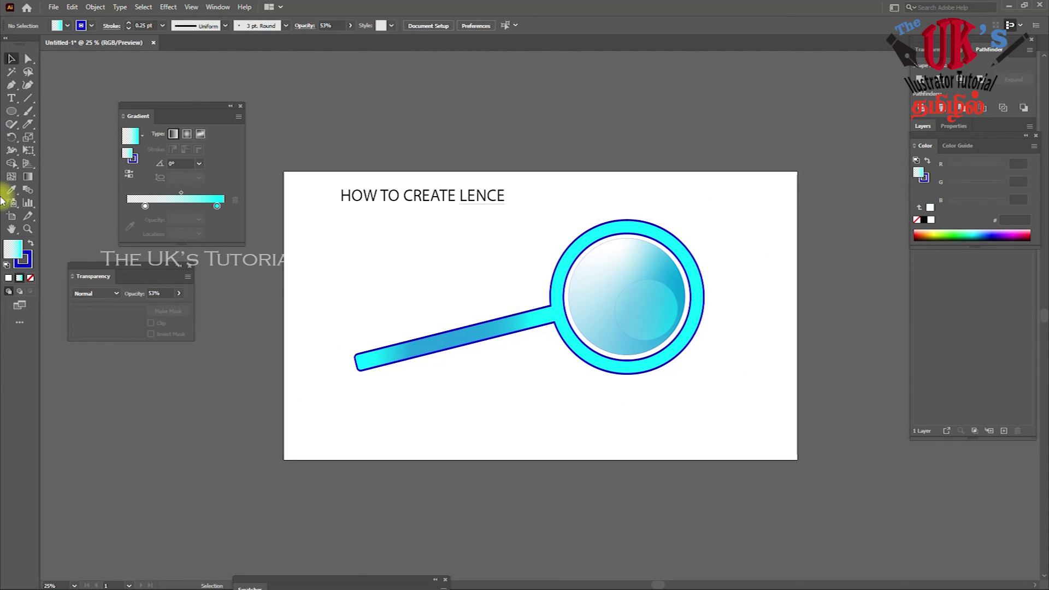
pyautogui.click(660, 306)
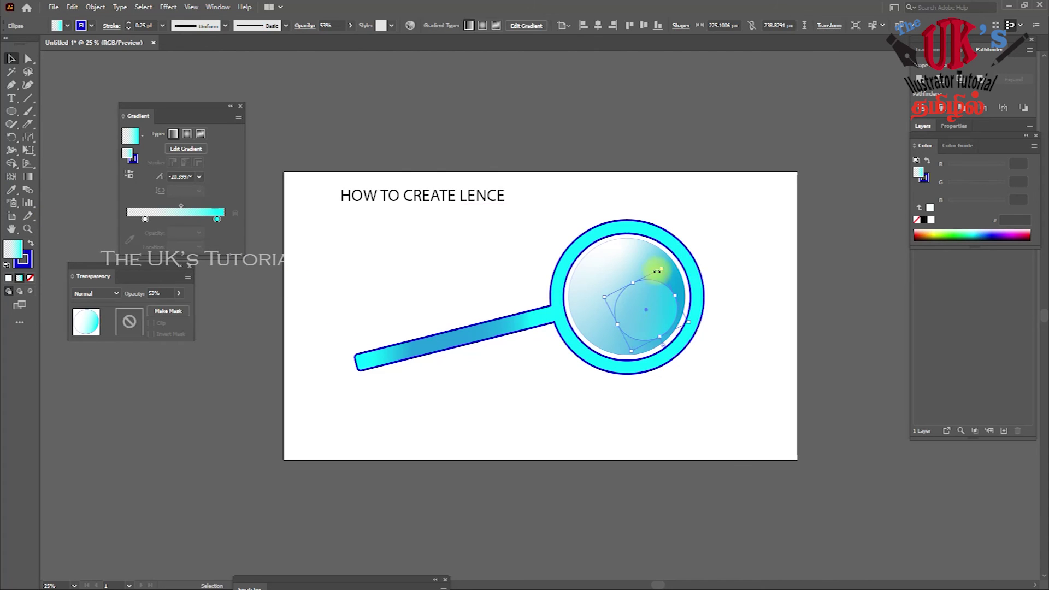
pyautogui.moveTo(663, 268); pyautogui.dragTo(666, 244)
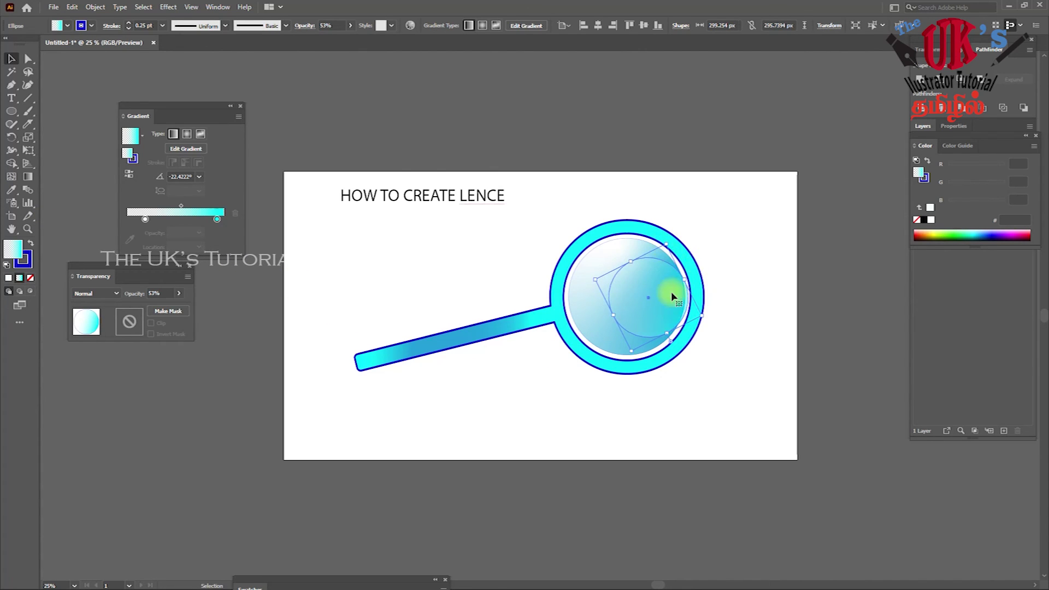
pyautogui.click(735, 208)
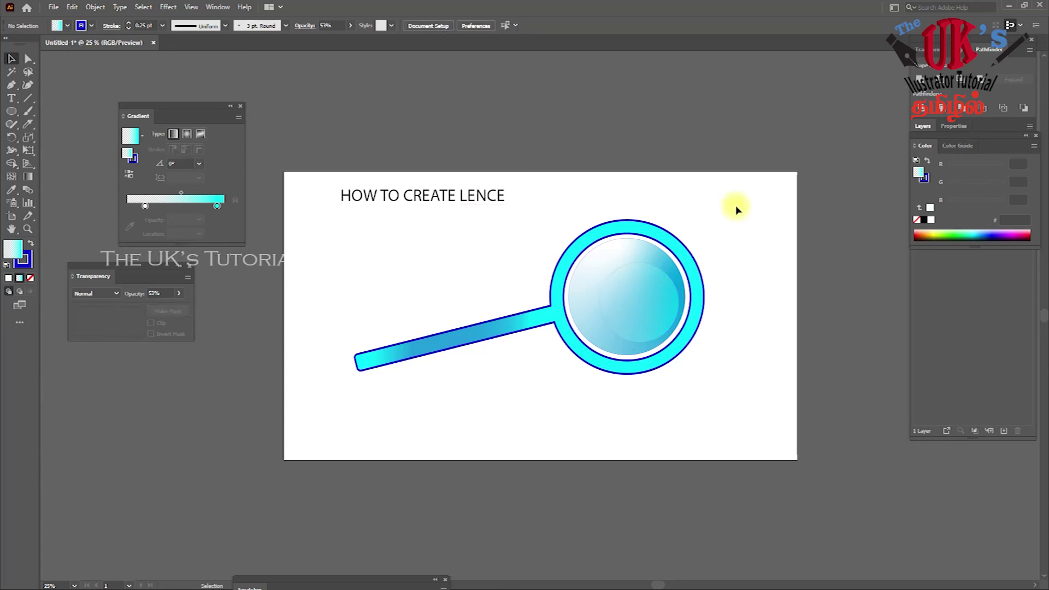
pyautogui.moveTo(305, 245); pyautogui.dragTo(805, 403)
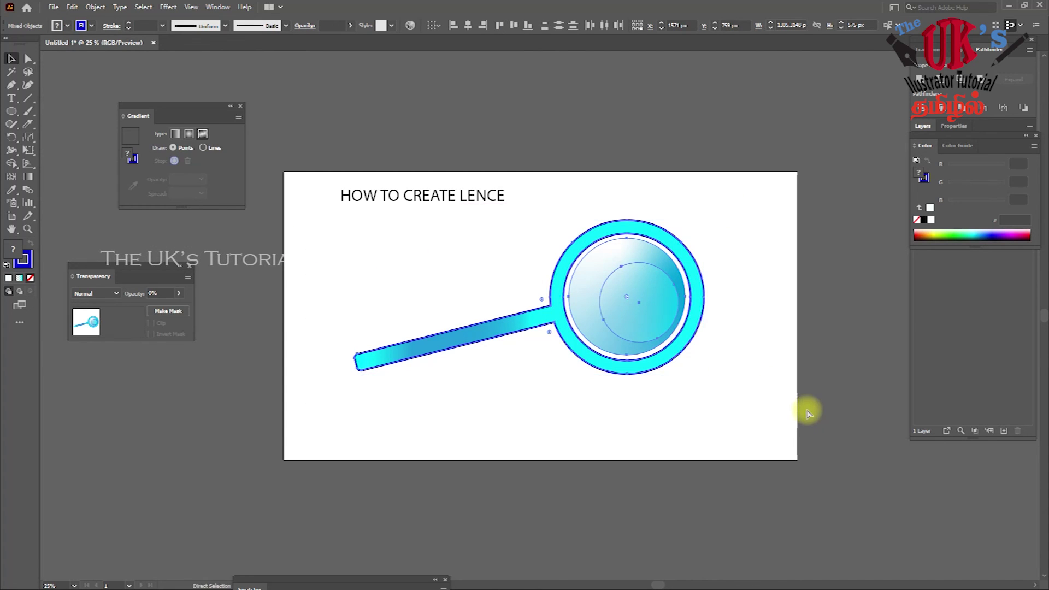
# Step: Group the magnifier, duplicate it, fill the copy dark teal #003333, and move it top-right
pyautogui.hotkey('ctrl', 'g')
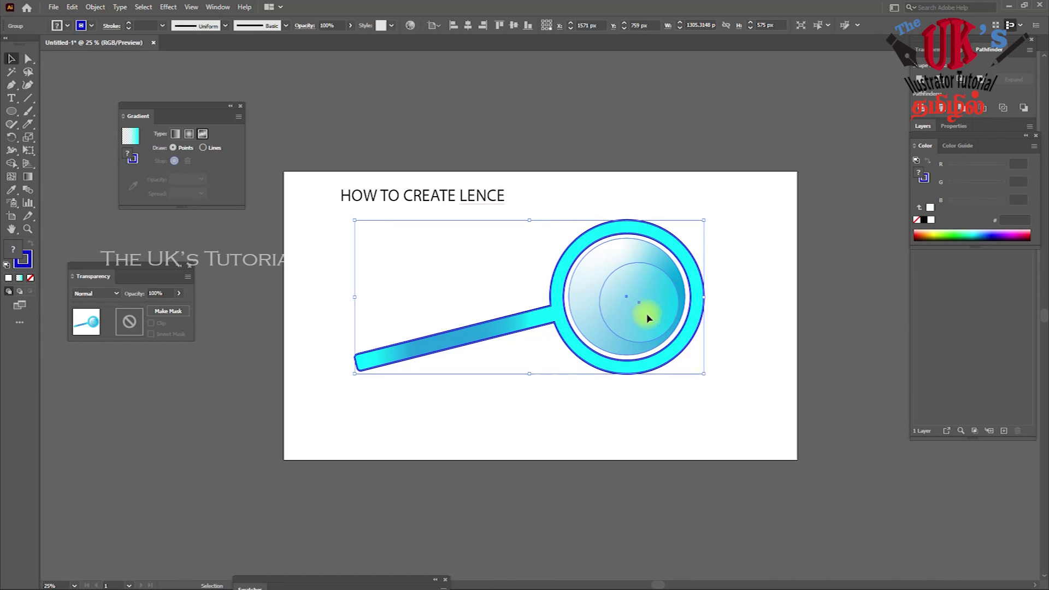
pyautogui.moveTo(650, 319); pyautogui.dragTo(673, 362)
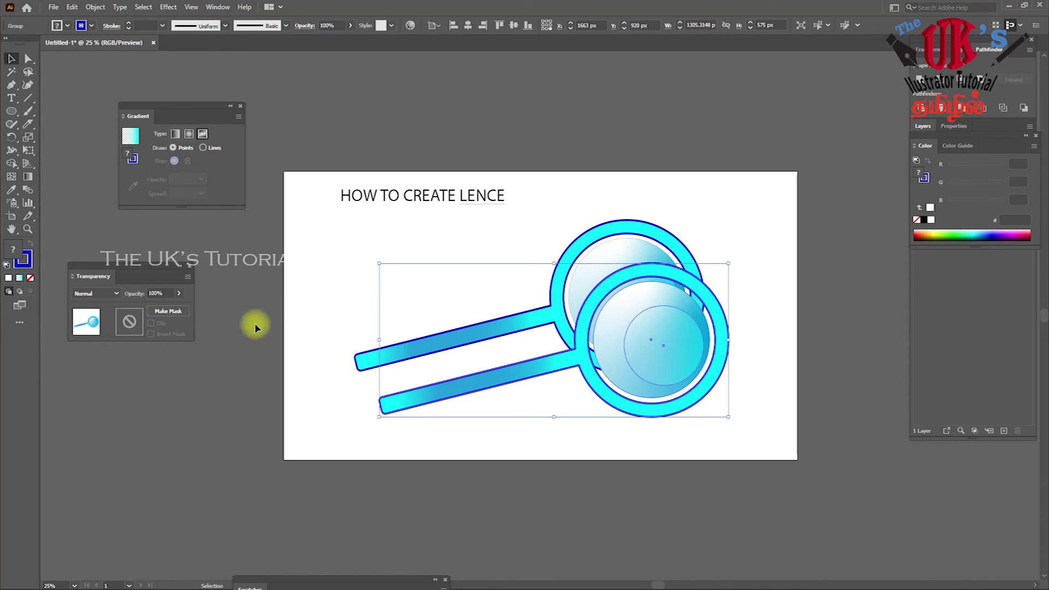
pyautogui.doubleClick(22, 254)
pyautogui.click(889, 131)
pyautogui.click(639, 155)
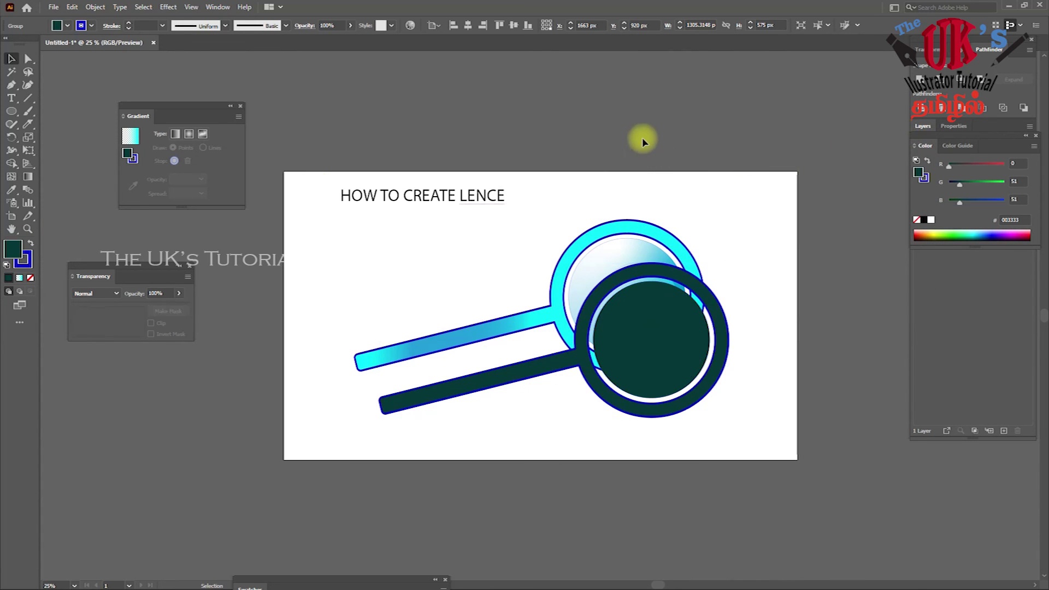
pyautogui.click(644, 314)
pyautogui.moveTo(644, 315)
pyautogui.mouseDown()
pyautogui.moveTo(866, 159)
pyautogui.moveTo(719, 93)
pyautogui.moveTo(747, 112)
pyautogui.mouseUp()
# Step: Ungroup the dark copy and delete its inner lens circle, leaving a hollow outline
pyautogui.rightClick(746, 112)
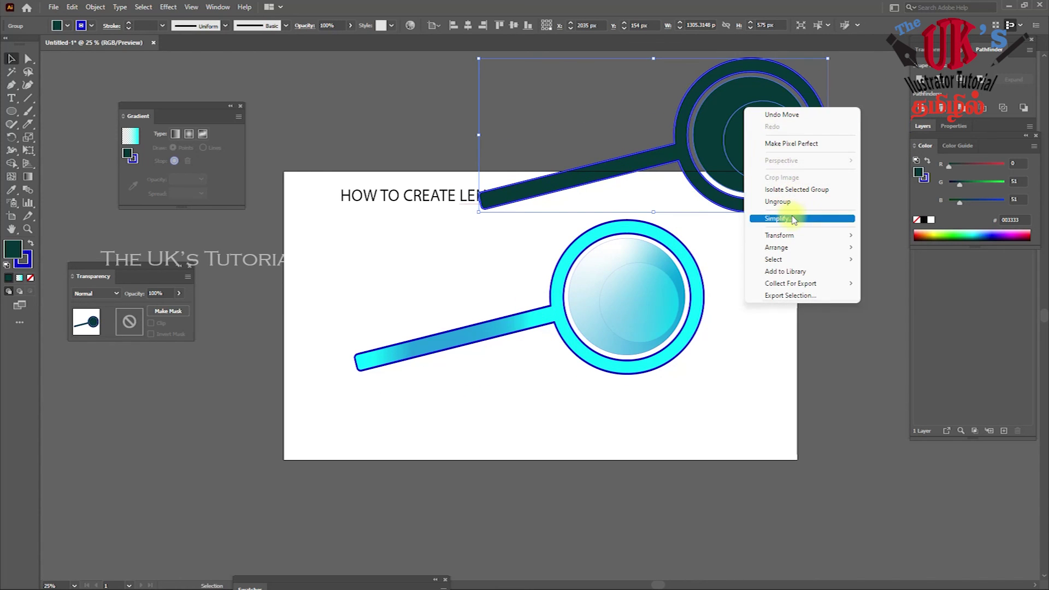
pyautogui.click(777, 201)
pyautogui.click(857, 141)
pyautogui.click(779, 124)
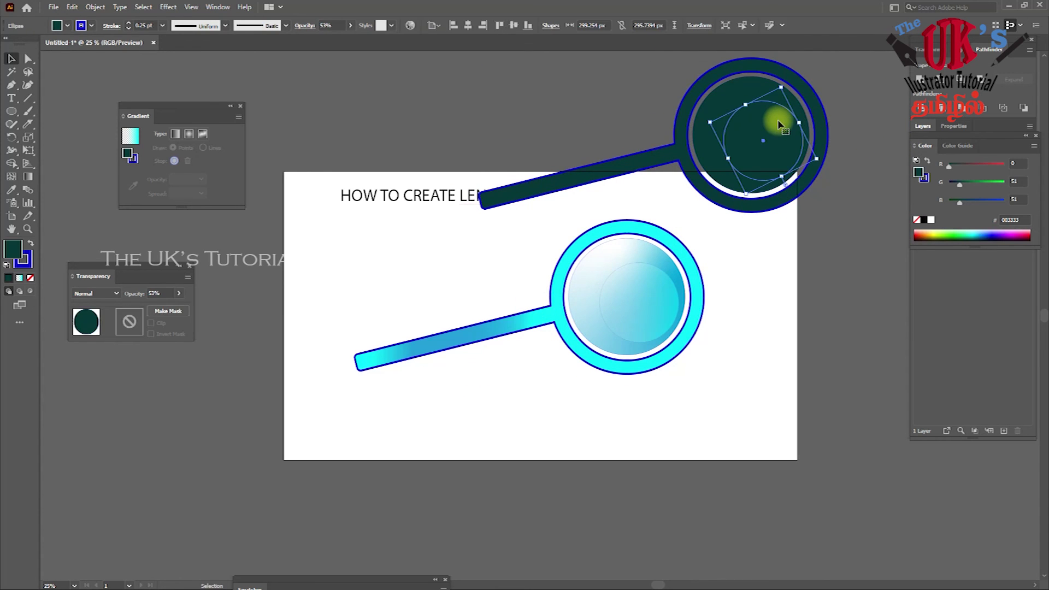
pyautogui.press('Delete')
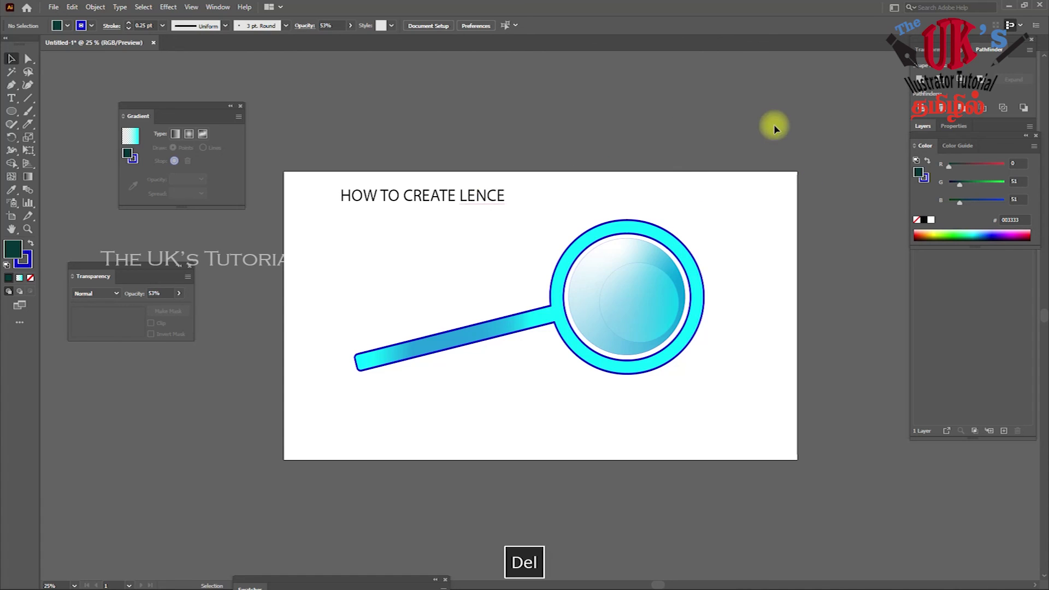
pyautogui.hotkey('ctrl', 'z')
pyautogui.hotkey('ctrl', 'z')
pyautogui.rightClick(794, 107)
pyautogui.click(827, 197)
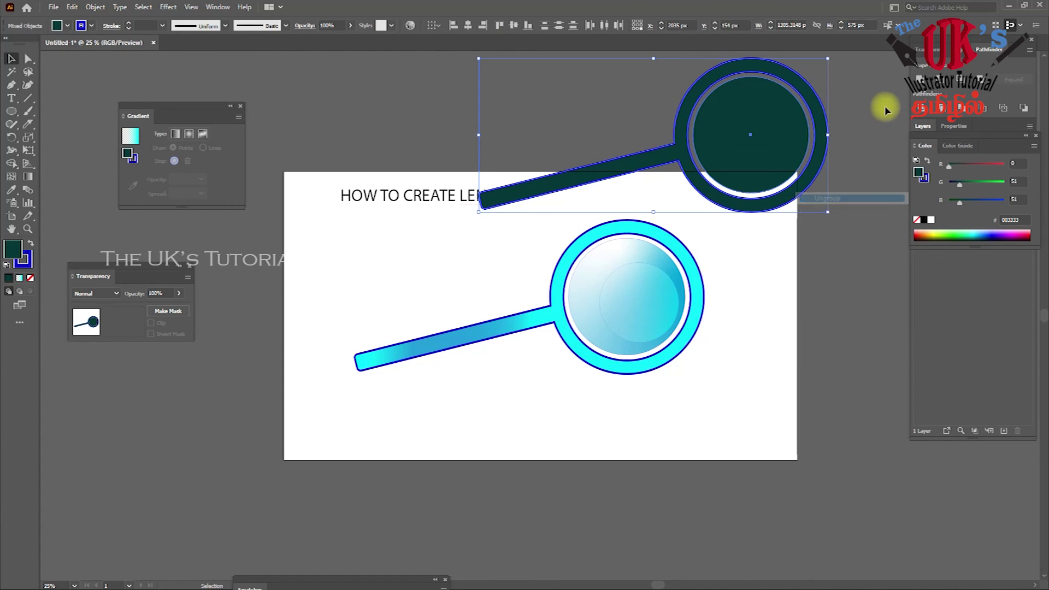
pyautogui.click(863, 110)
pyautogui.click(787, 112)
pyautogui.press('Delete')
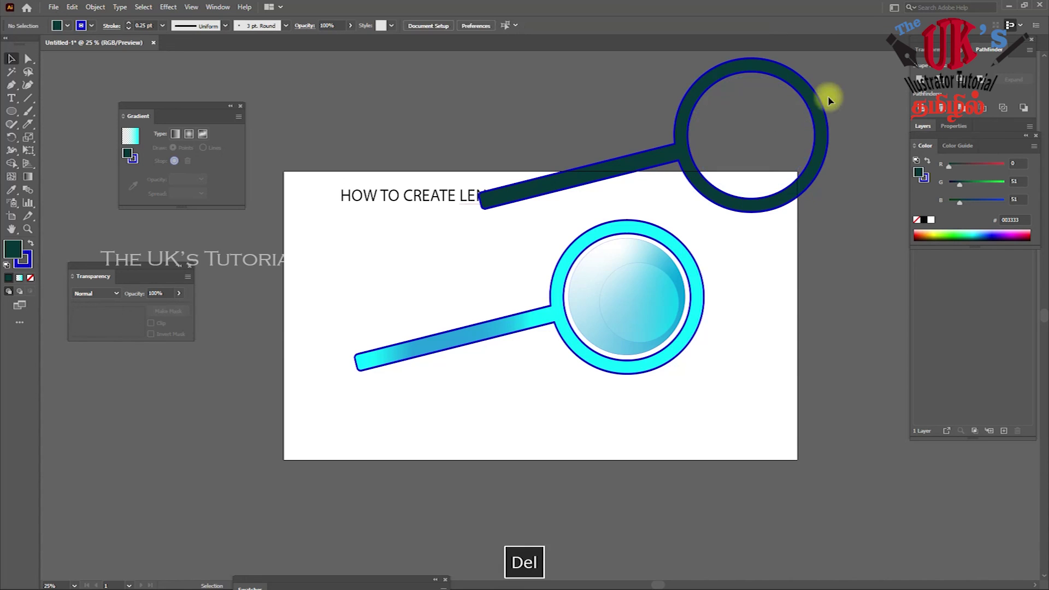
pyautogui.click(813, 101)
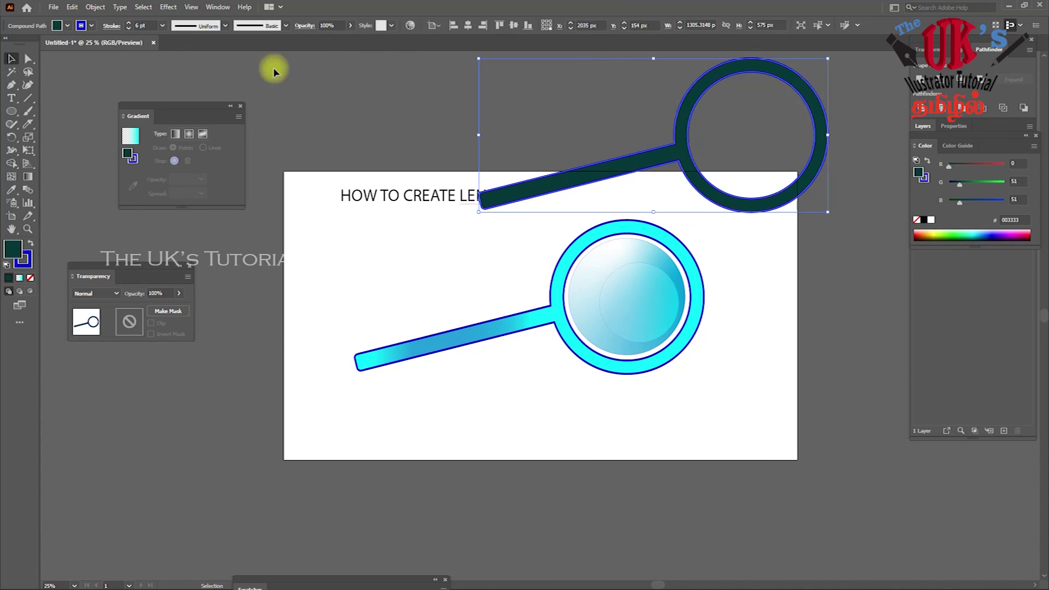
# Step: Set the dark copy's opacity to 35% and squash it flat vertically
pyautogui.click(178, 293)
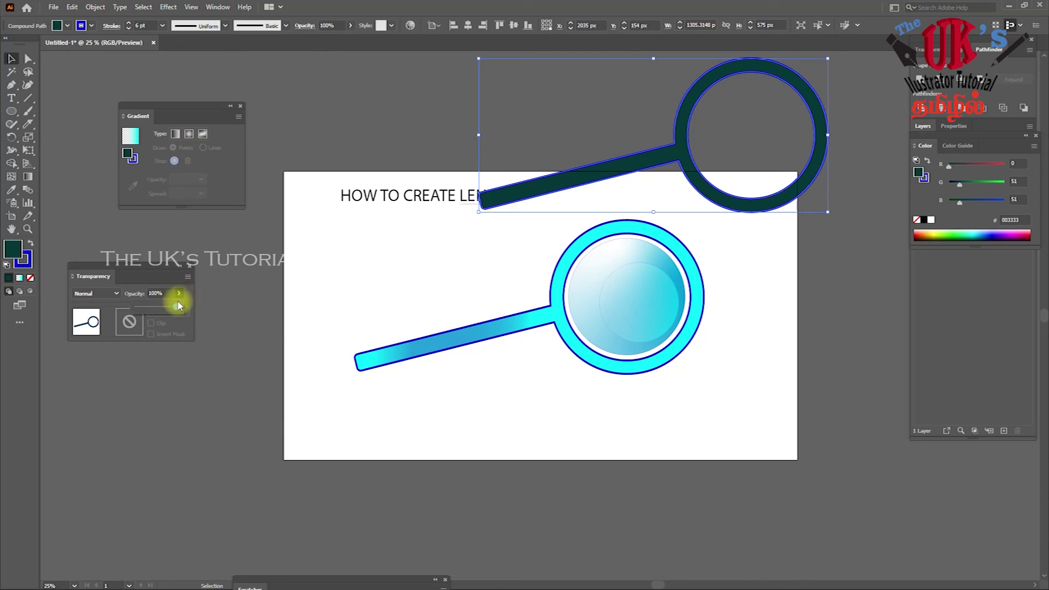
pyautogui.moveTo(174, 308); pyautogui.dragTo(150, 307)
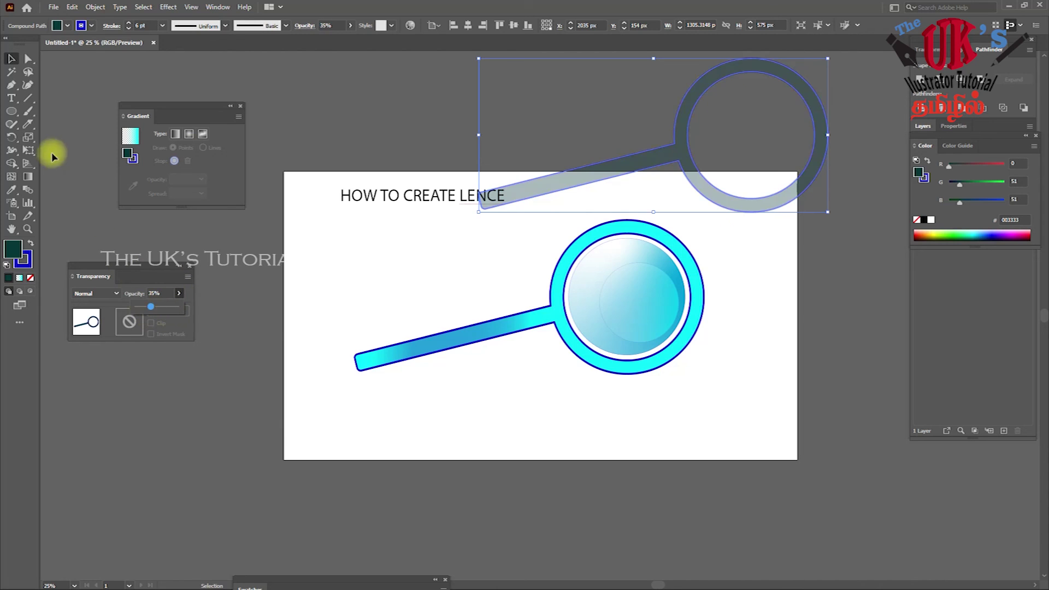
pyautogui.press('Return')
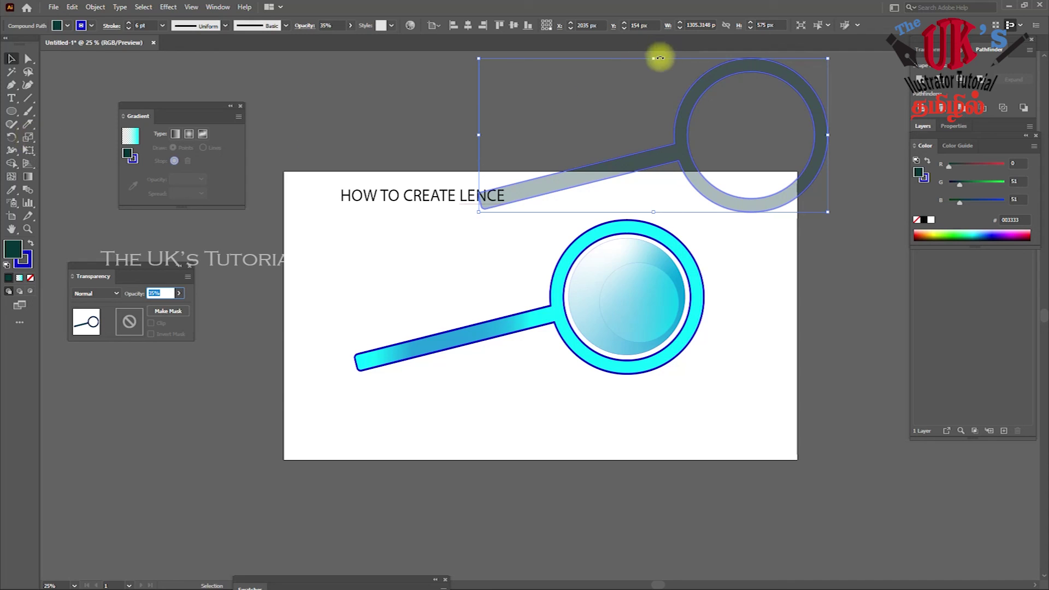
pyautogui.moveTo(655, 60); pyautogui.dragTo(806, 140)
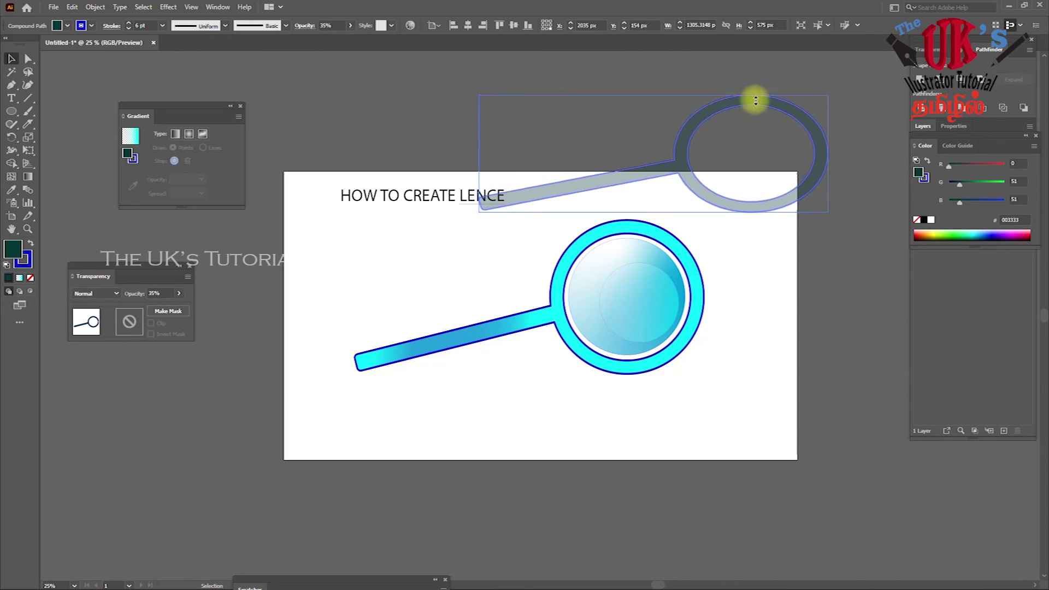
pyautogui.moveTo(805, 140); pyautogui.dragTo(815, 152)
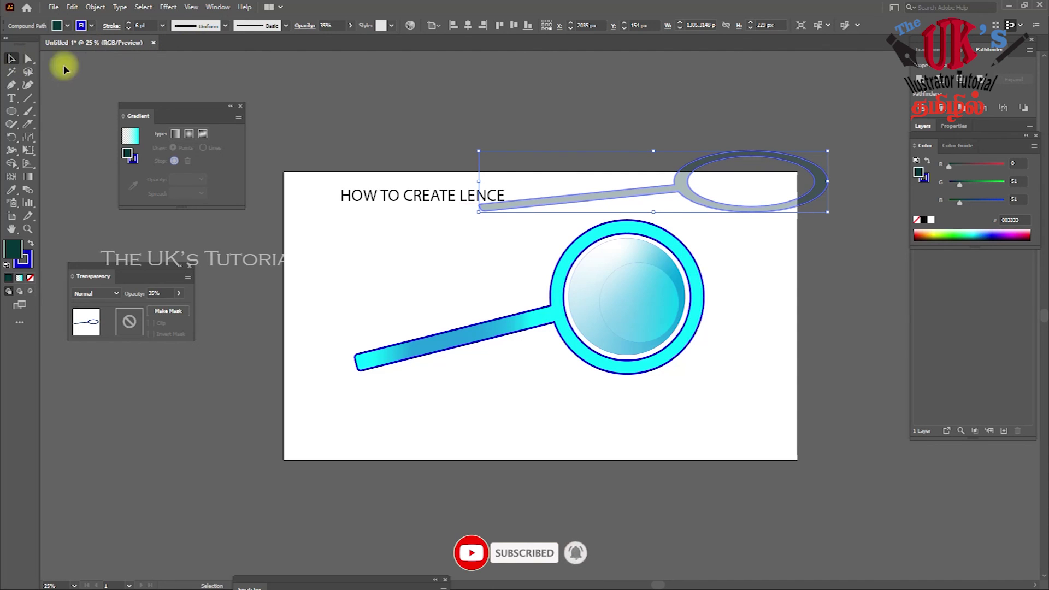
# Step: Move the flattened shadow beneath the cyan magnifier and send it to the back
pyautogui.click(47, 63)
pyautogui.moveTo(707, 169)
pyautogui.mouseDown()
pyautogui.moveTo(605, 367)
pyautogui.moveTo(587, 332)
pyautogui.mouseUp()
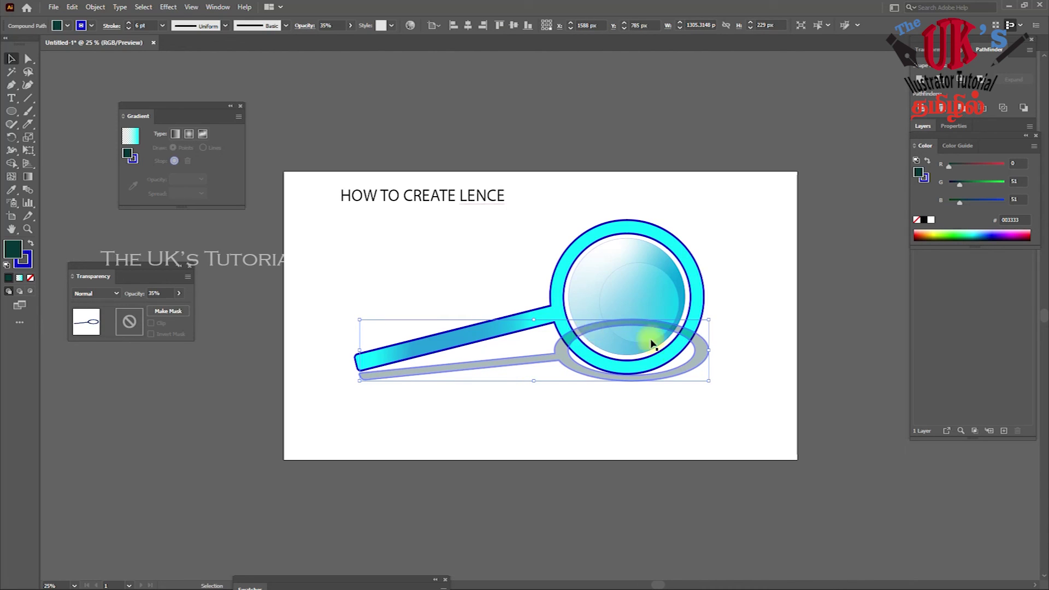
pyautogui.rightClick(691, 361)
pyautogui.moveTo(746, 490)
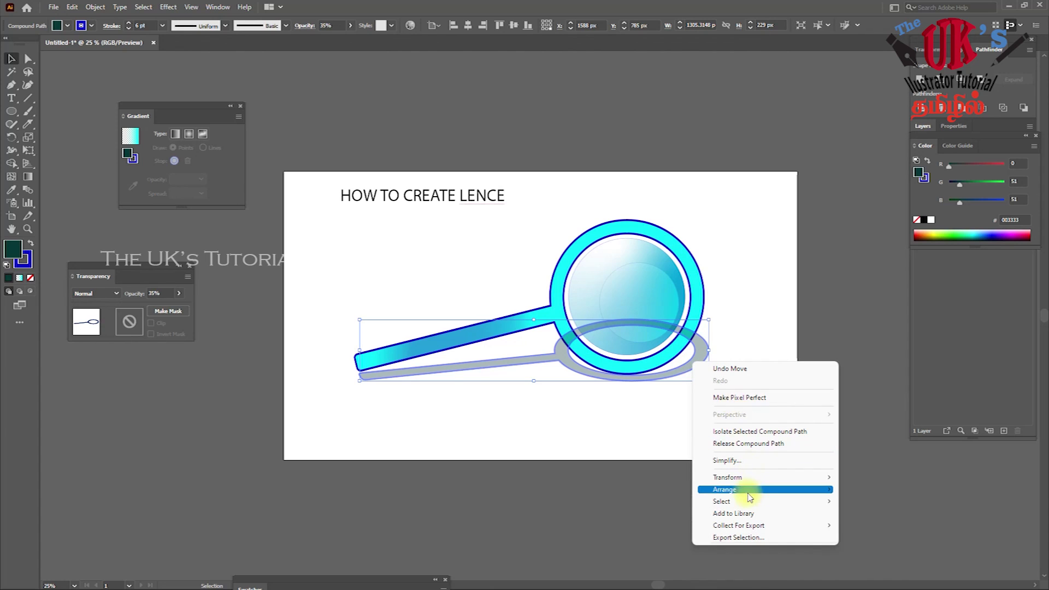
pyautogui.click(880, 525)
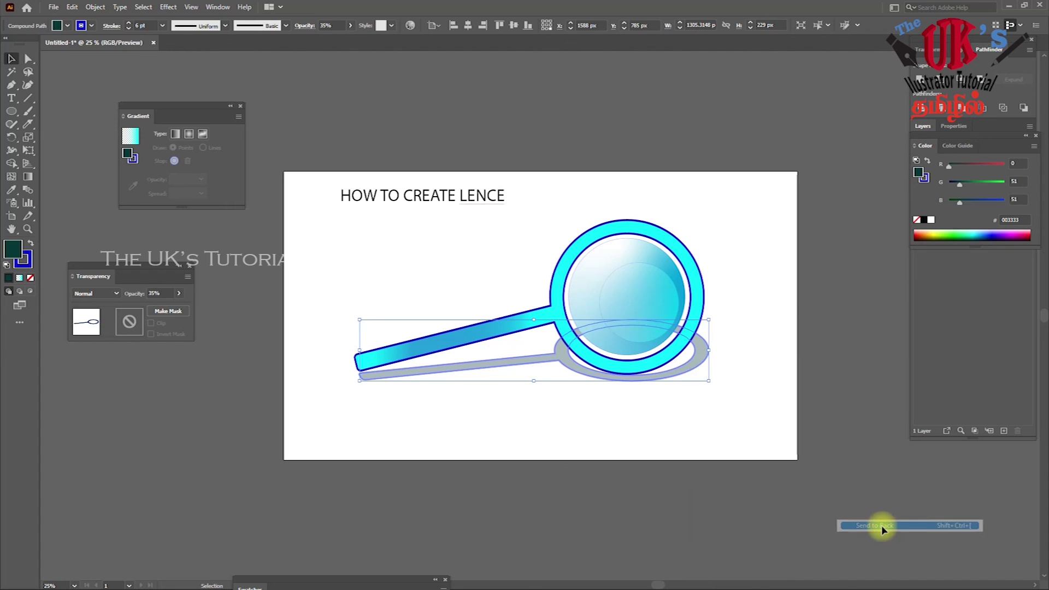
pyautogui.click(767, 205)
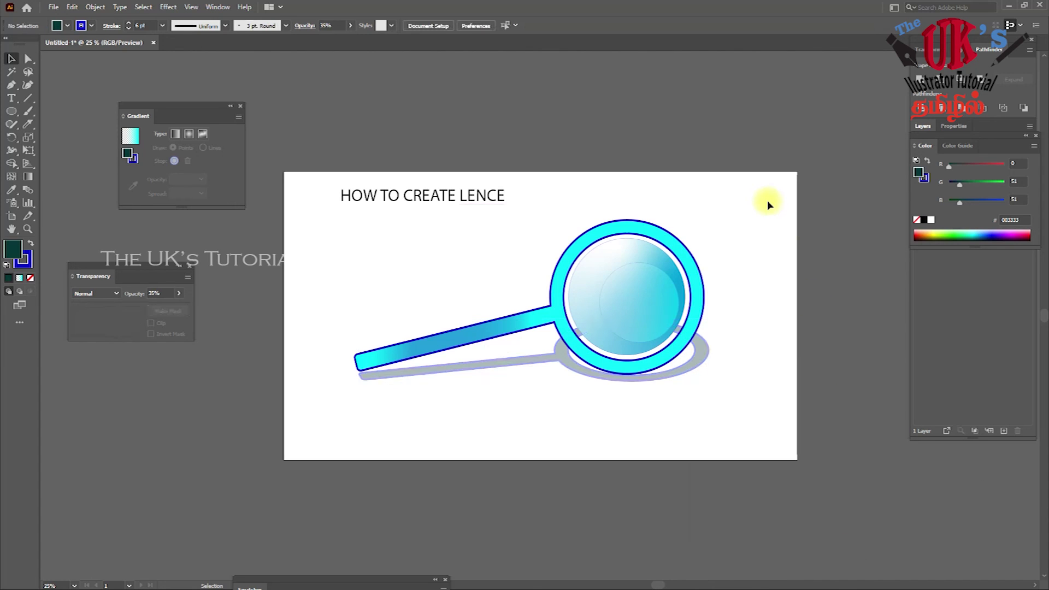
# Step: Adjust the shadow's opacity to 31% in the Transparency panel
pyautogui.click(701, 352)
pyautogui.click(179, 293)
pyautogui.moveTo(156, 308); pyautogui.dragTo(144, 312)
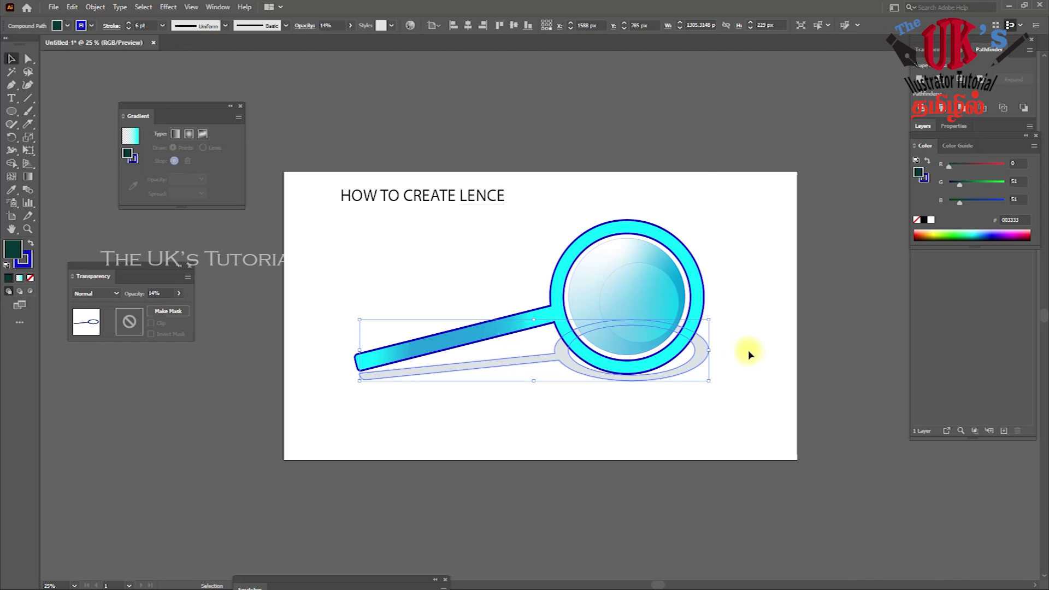
pyautogui.click(727, 355)
pyautogui.click(705, 356)
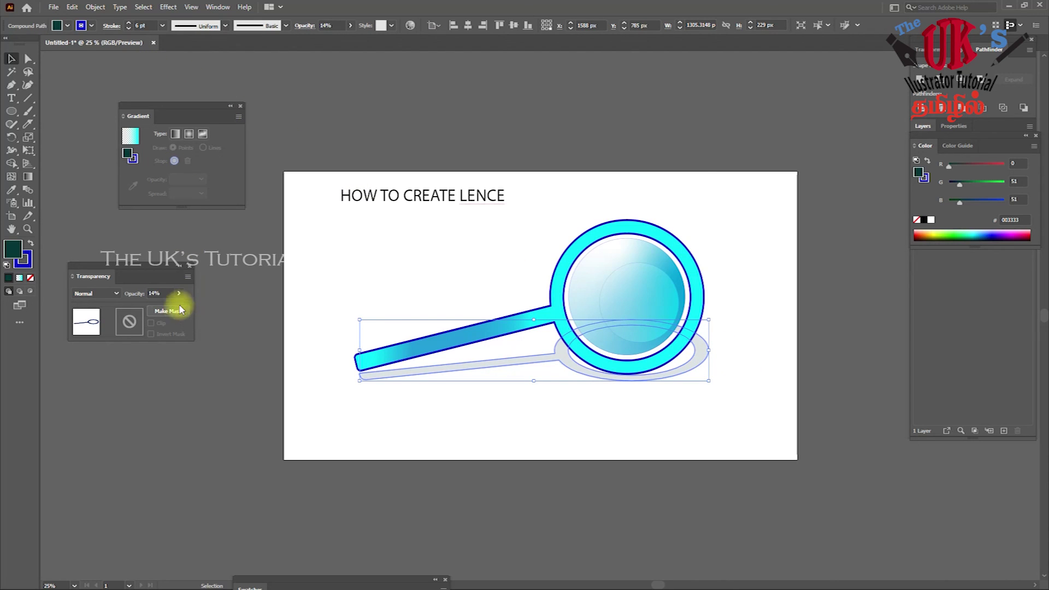
pyautogui.click(178, 294)
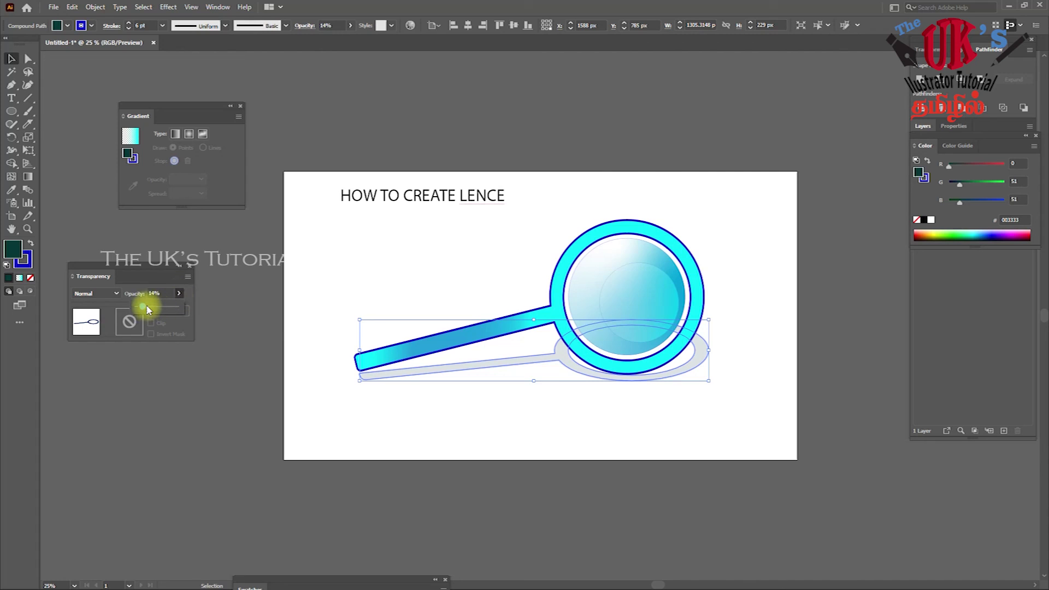
pyautogui.moveTo(143, 307); pyautogui.dragTo(149, 306)
pyautogui.click(292, 143)
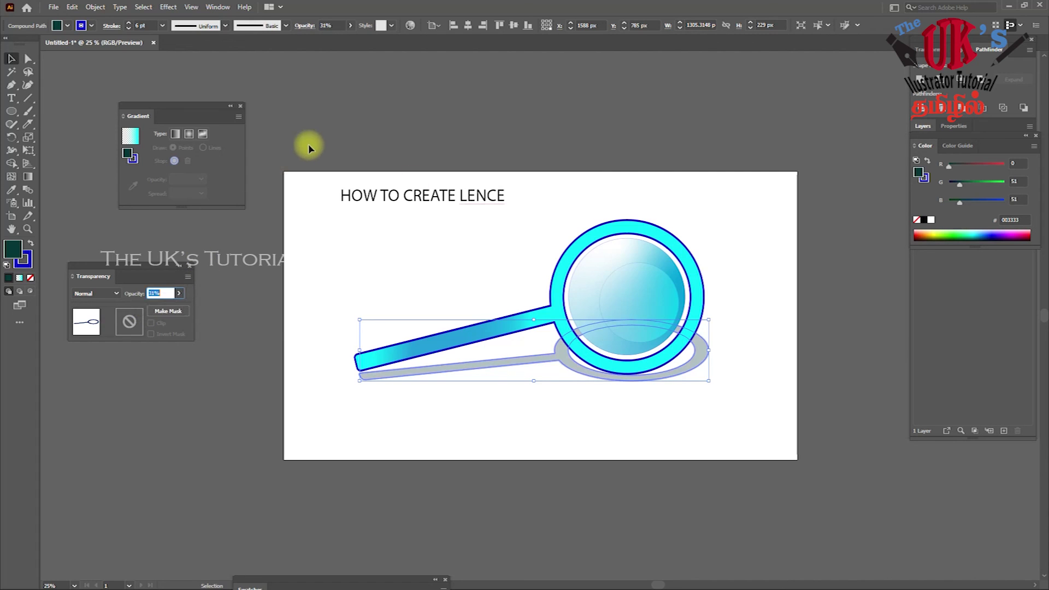
# Step: Apply a 15 px Feather effect to the shadow
pyautogui.click(169, 7)
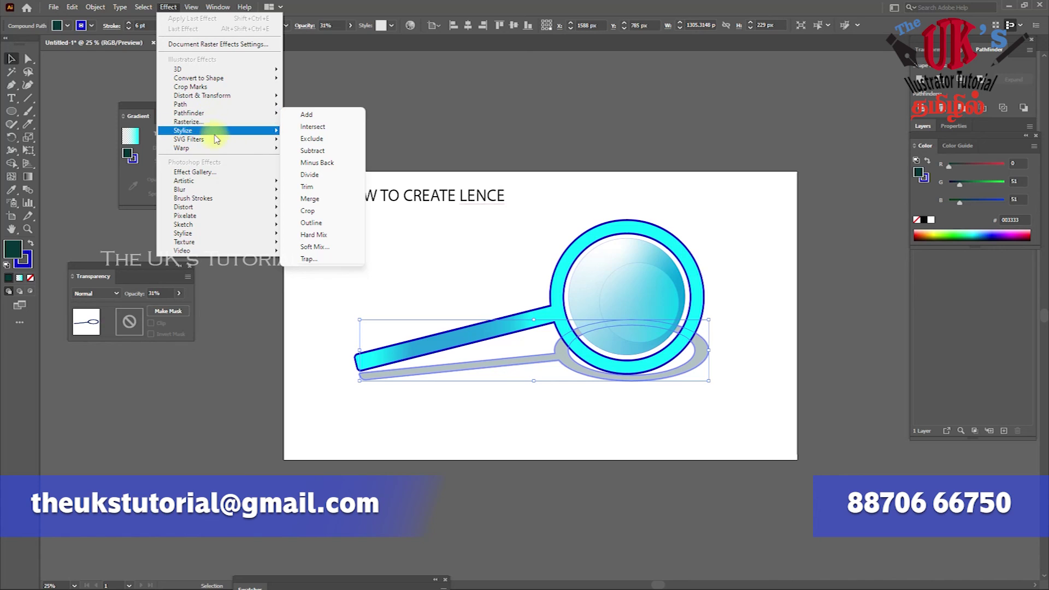
pyautogui.moveTo(183, 130)
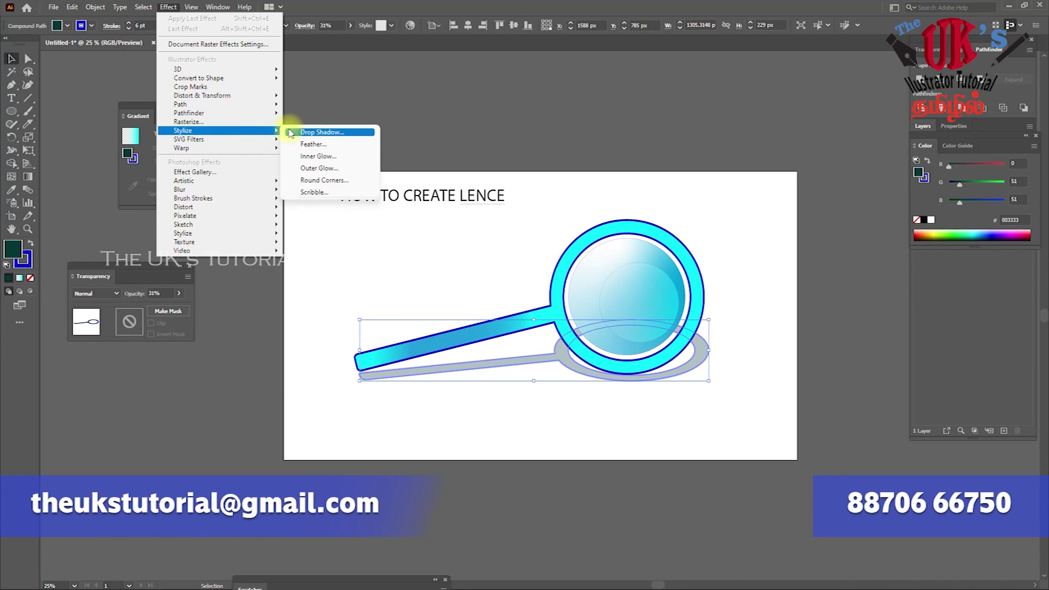
pyautogui.click(325, 144)
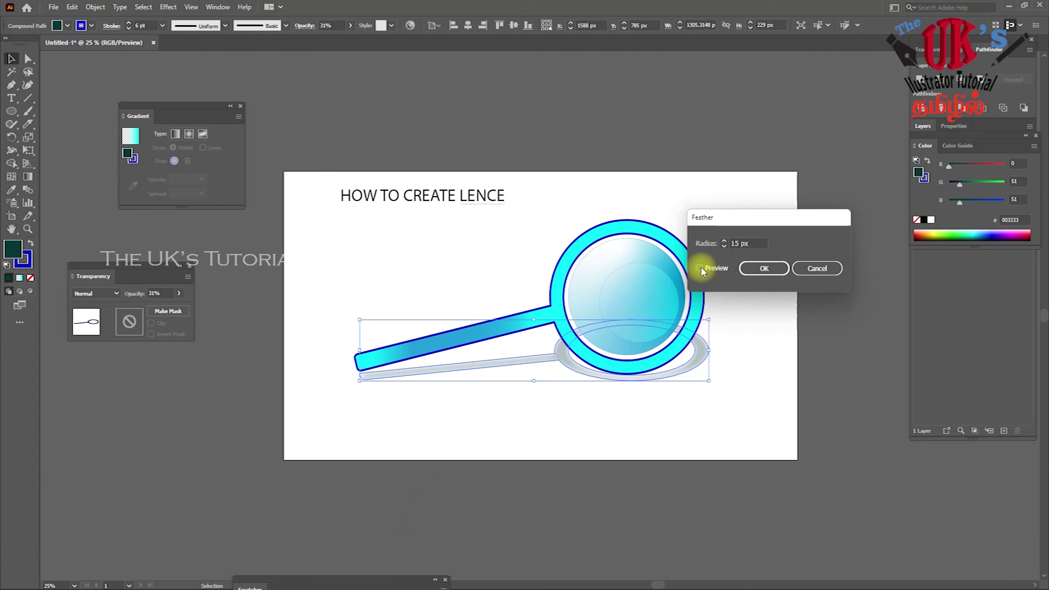
pyautogui.click(763, 268)
pyautogui.click(749, 205)
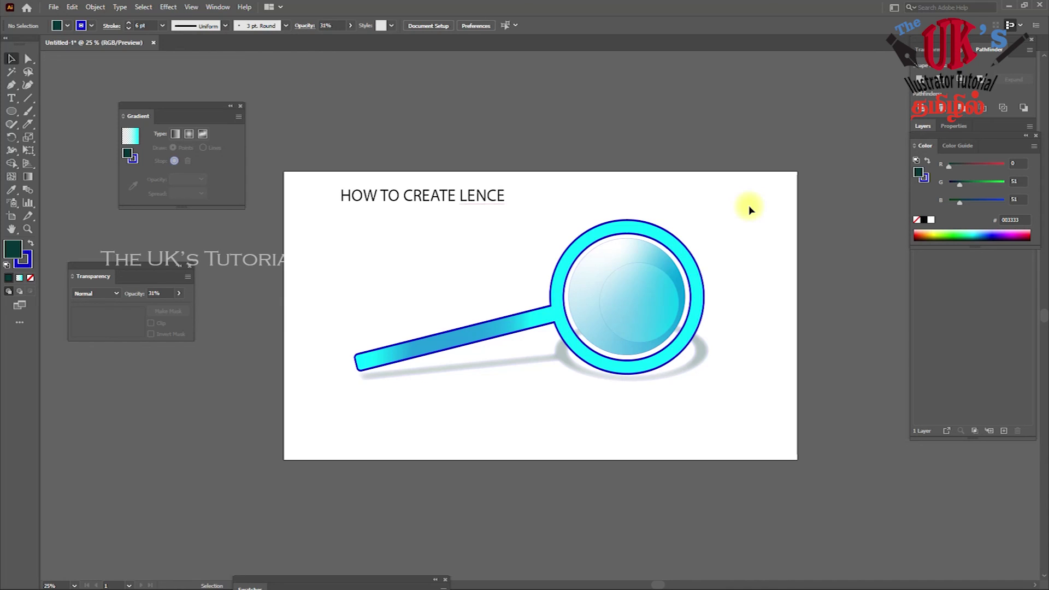
pyautogui.press('F12')
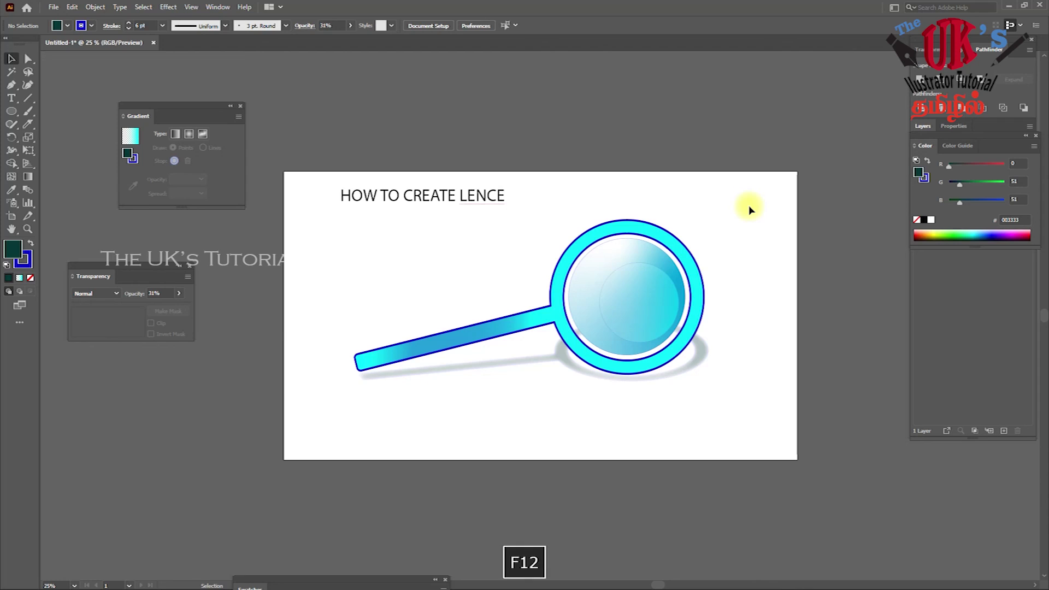